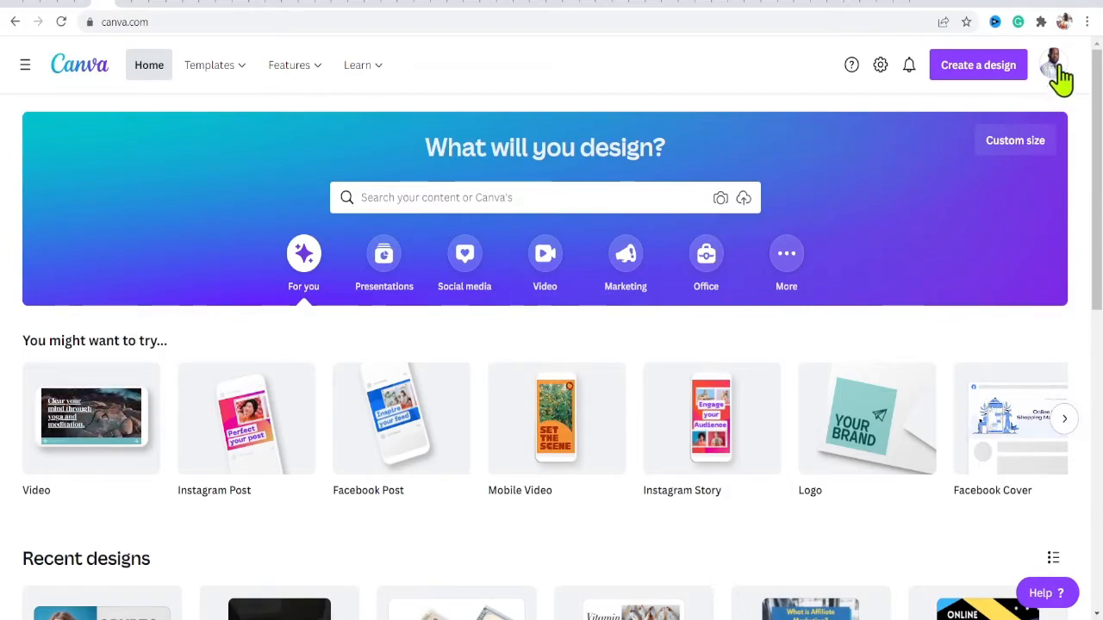
# - Look through the account menu and the account settings page, then return to the home page
pyautogui.click(1053, 67)
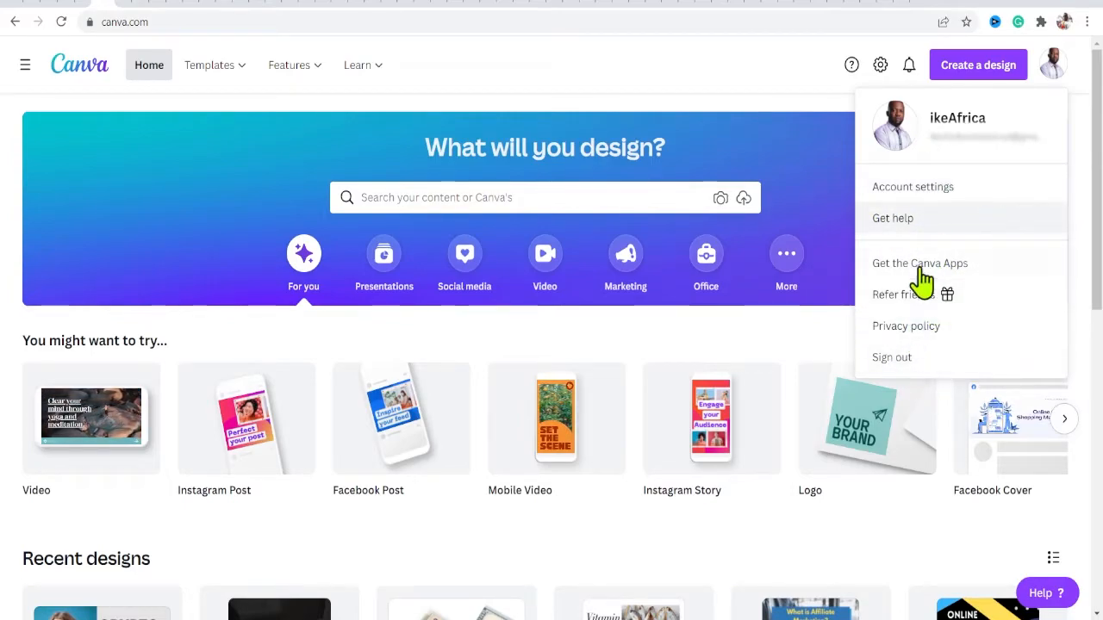
pyautogui.click(765, 95)
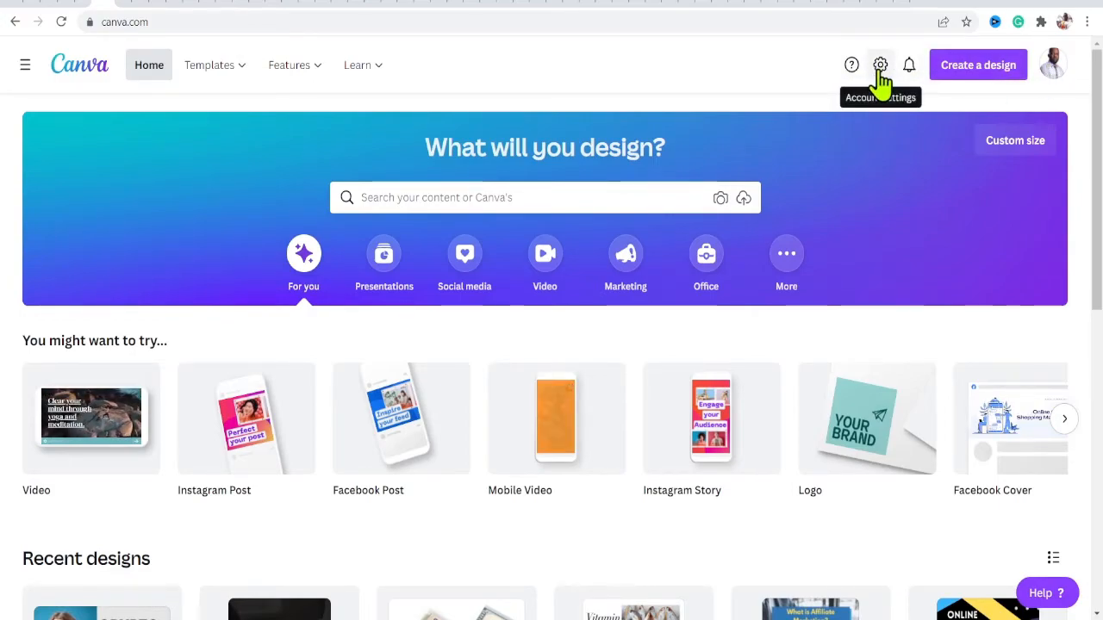
pyautogui.click(880, 67)
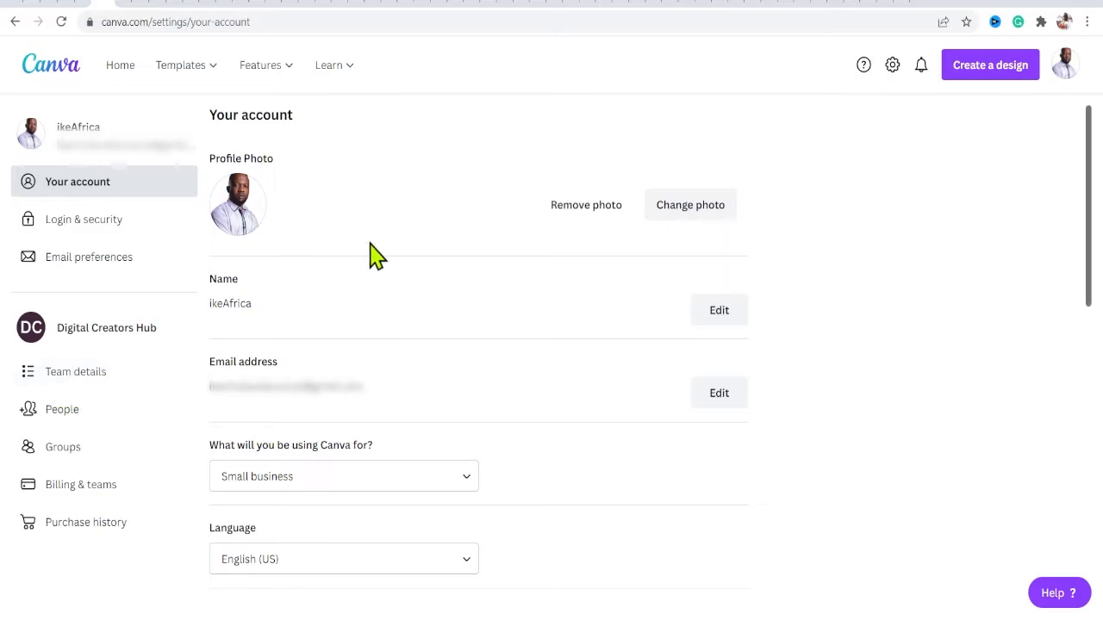
pyautogui.moveTo(255, 68)
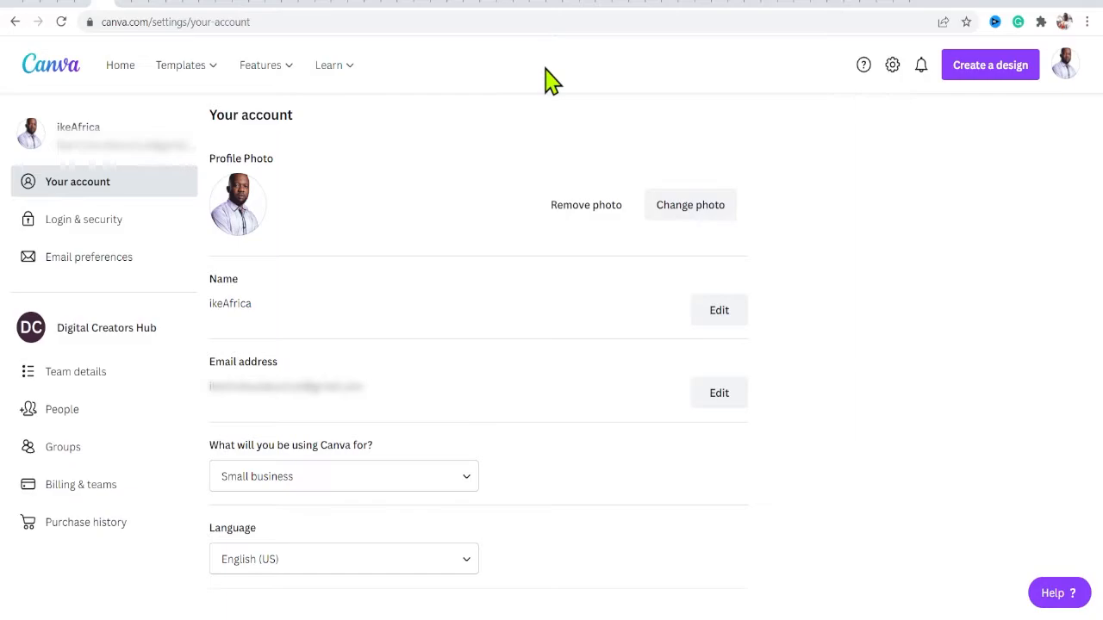
pyautogui.click(118, 68)
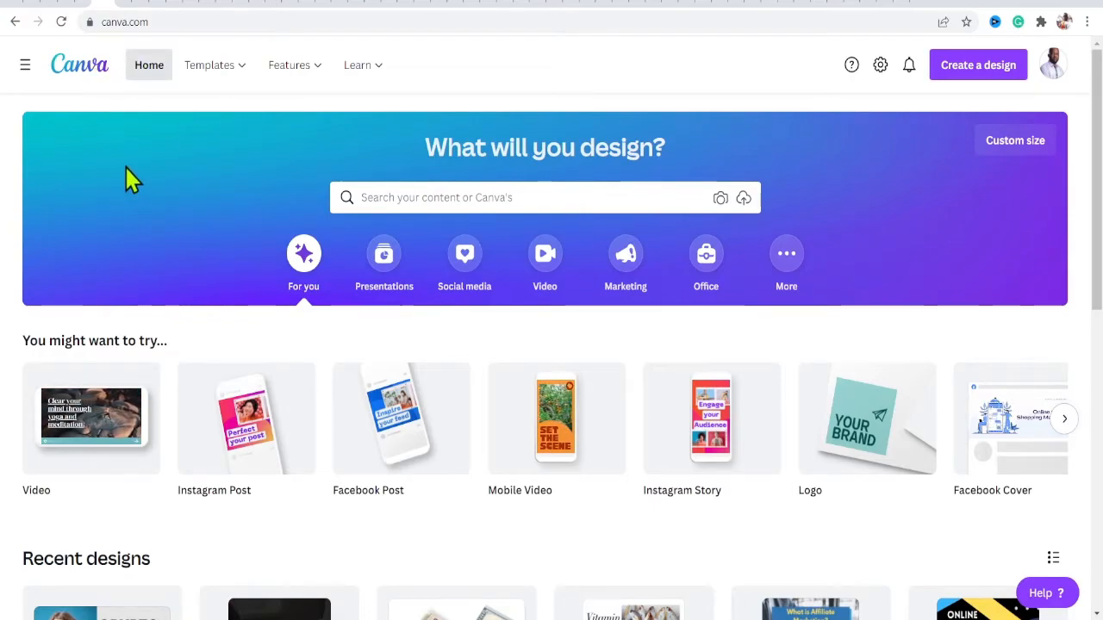
# - Expand the side menu and open the Brand Kit page listing the team's brand kits
pyautogui.click(24, 69)
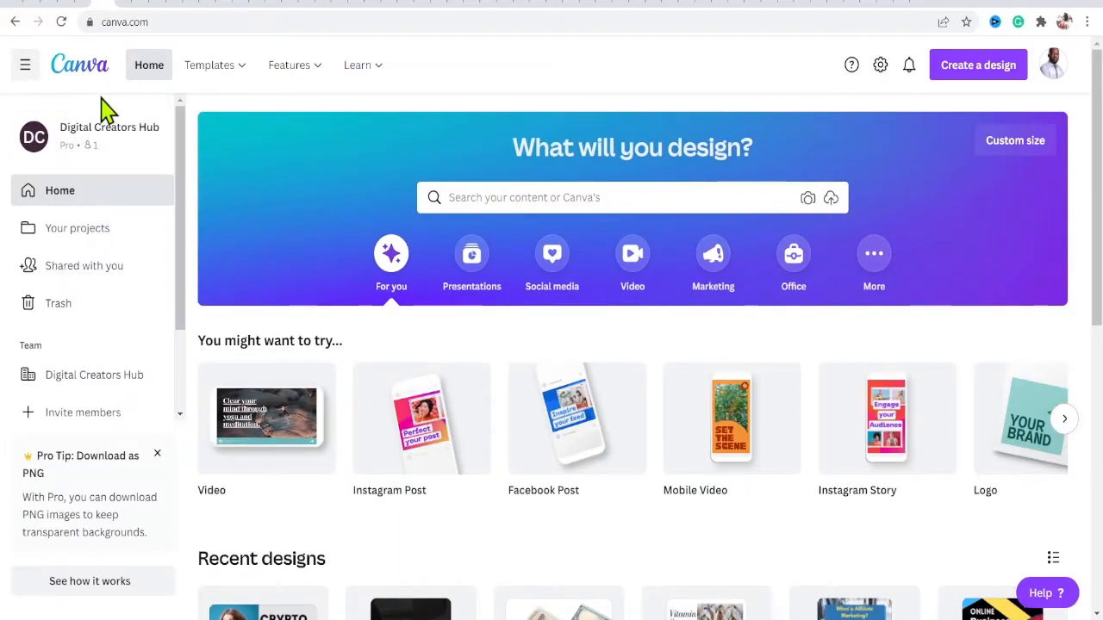
pyautogui.scroll(-2, 181, 217)
pyautogui.moveTo(181, 217); pyautogui.dragTo(177, 131)
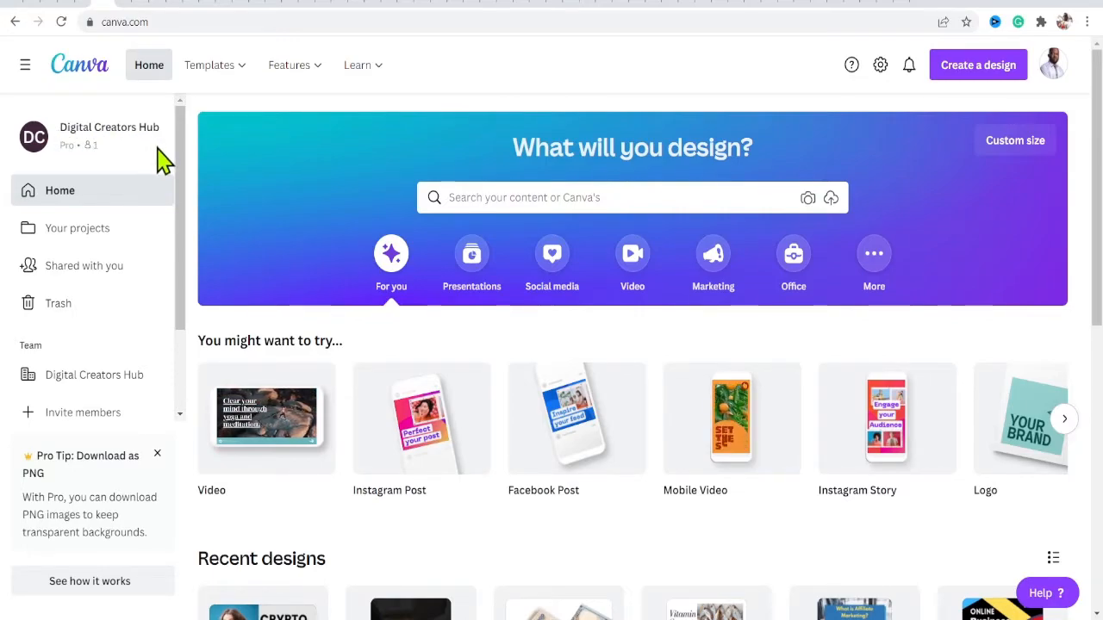
pyautogui.scroll(-1, 69, 180)
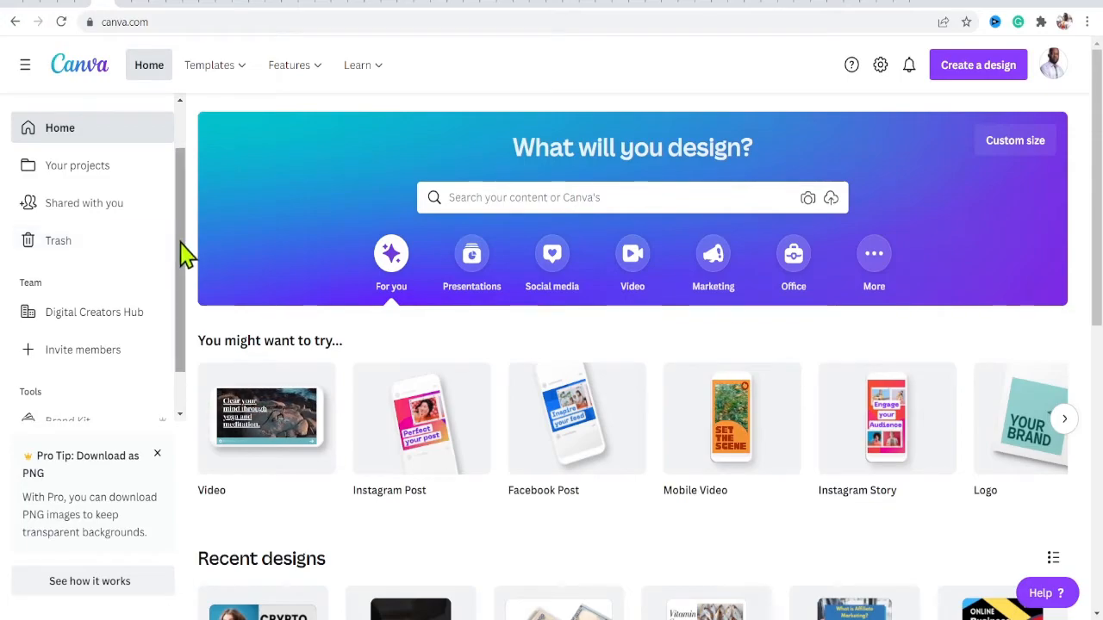
pyautogui.scroll(-1, 86, 229)
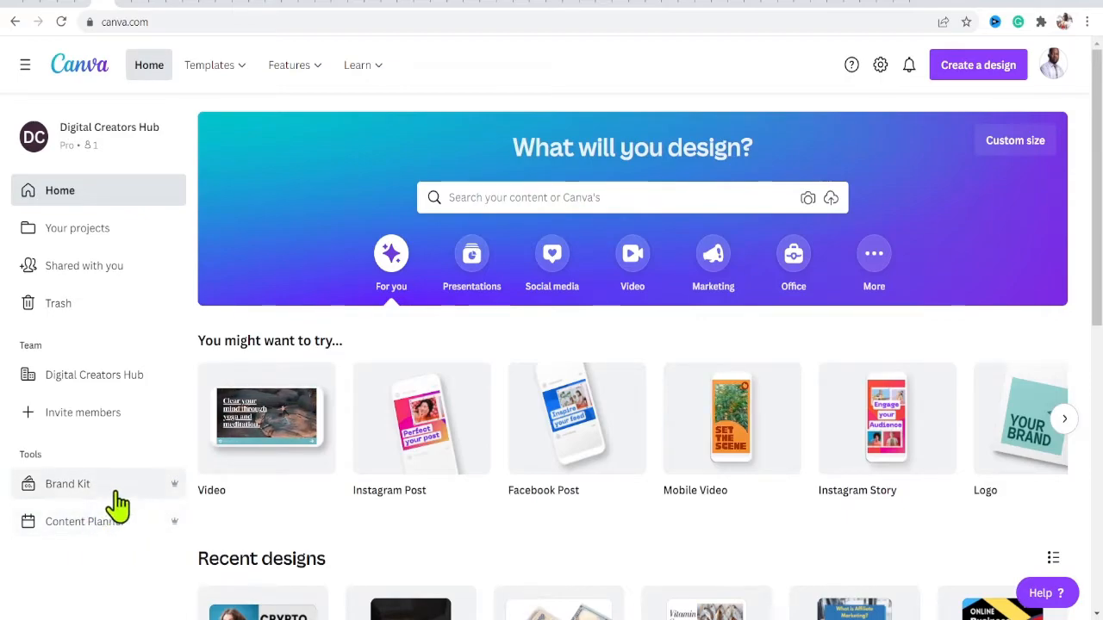
pyautogui.click(106, 487)
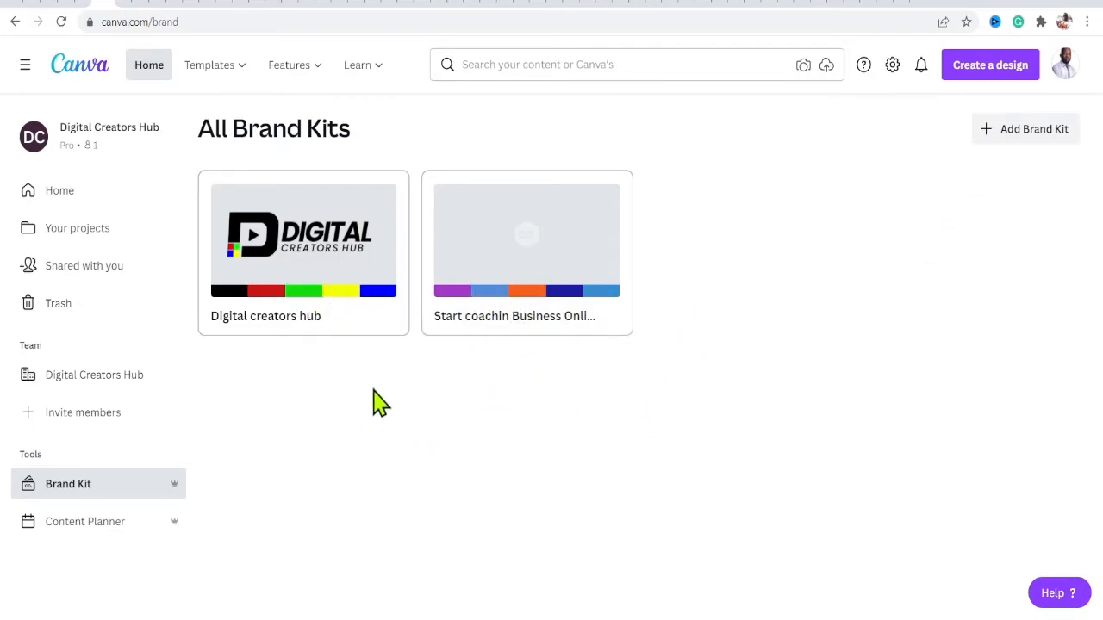
# - Open the Content Planner and browse the March 2022 calendar, then collapse the side menu and go back home
pyautogui.click(83, 526)
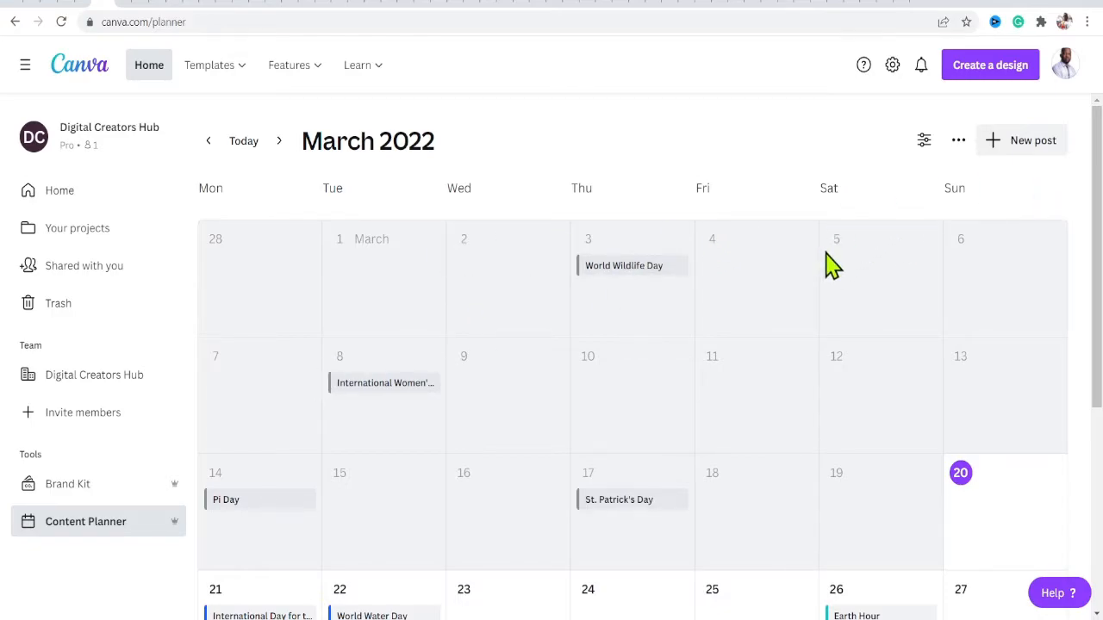
pyautogui.moveTo(1098, 198); pyautogui.dragTo(1091, 247)
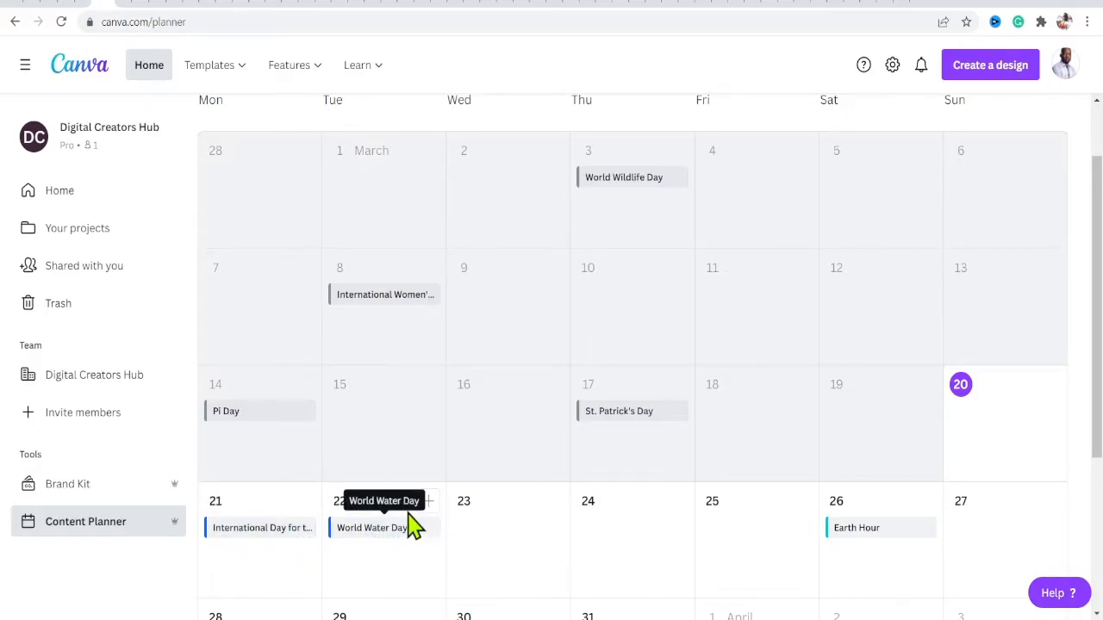
pyautogui.moveTo(1098, 305); pyautogui.dragTo(1100, 340)
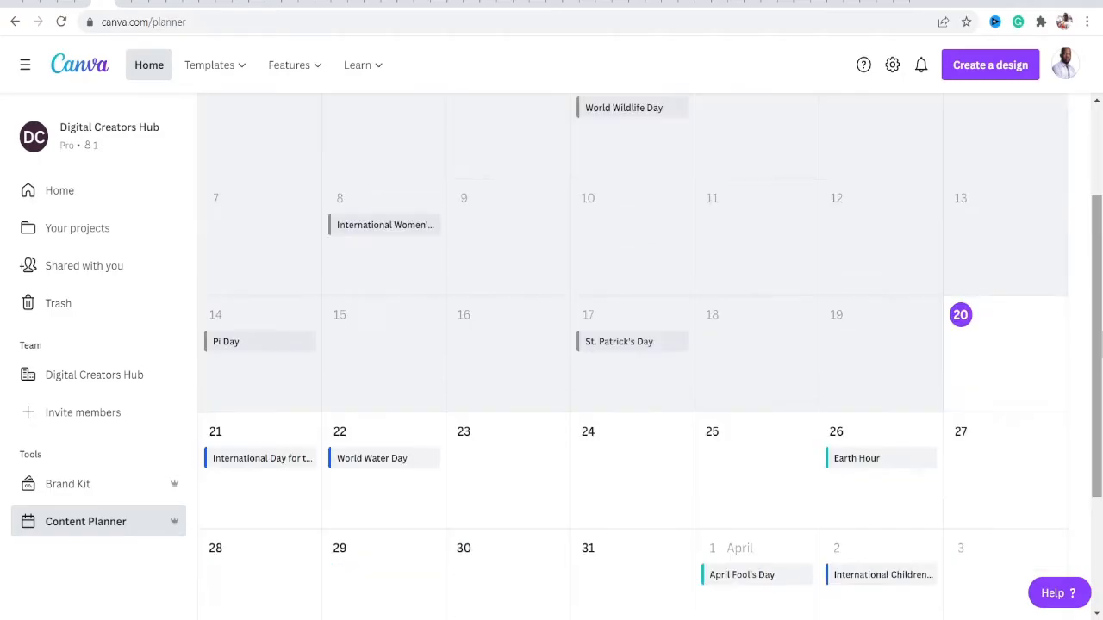
pyautogui.click(392, 466)
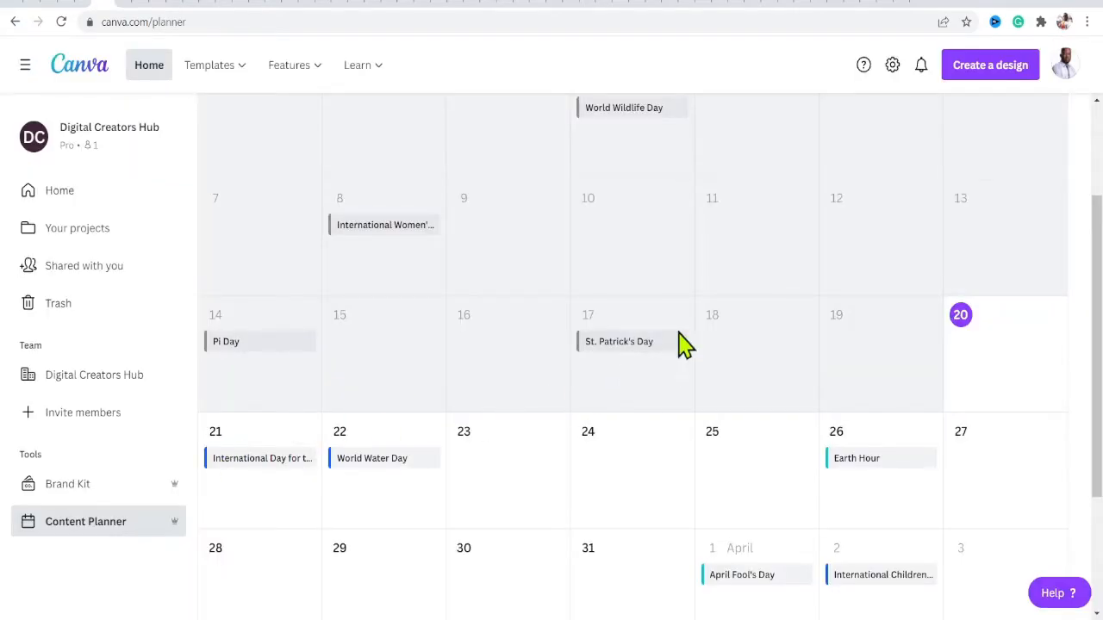
pyautogui.scroll(-3, 1100, 248)
pyautogui.scroll(5, 1099, 248)
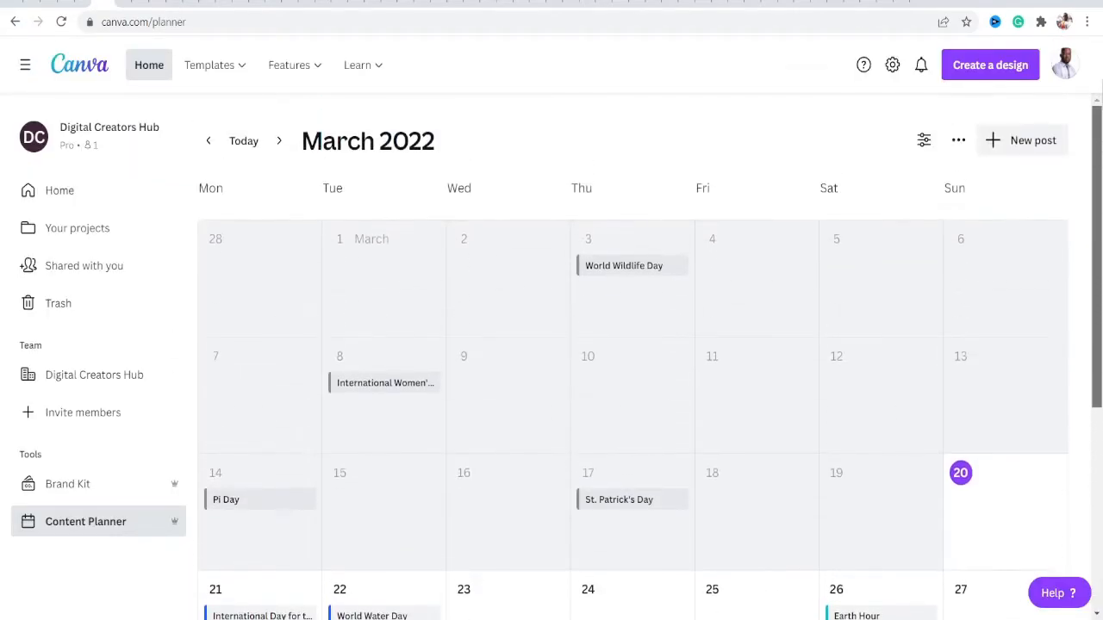
pyautogui.click(26, 68)
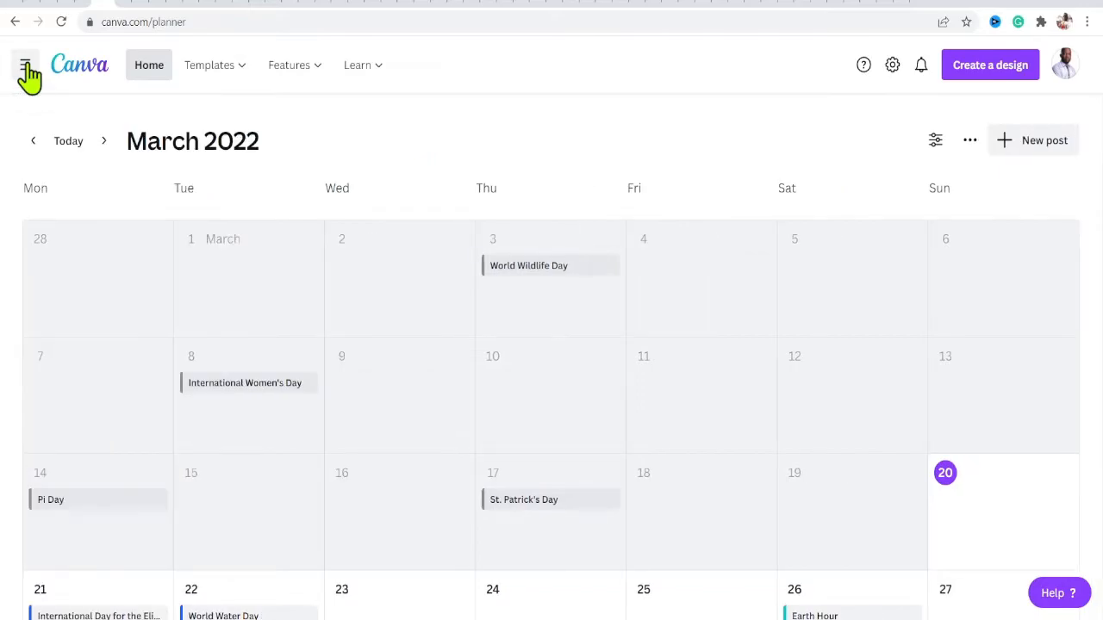
pyautogui.click(148, 69)
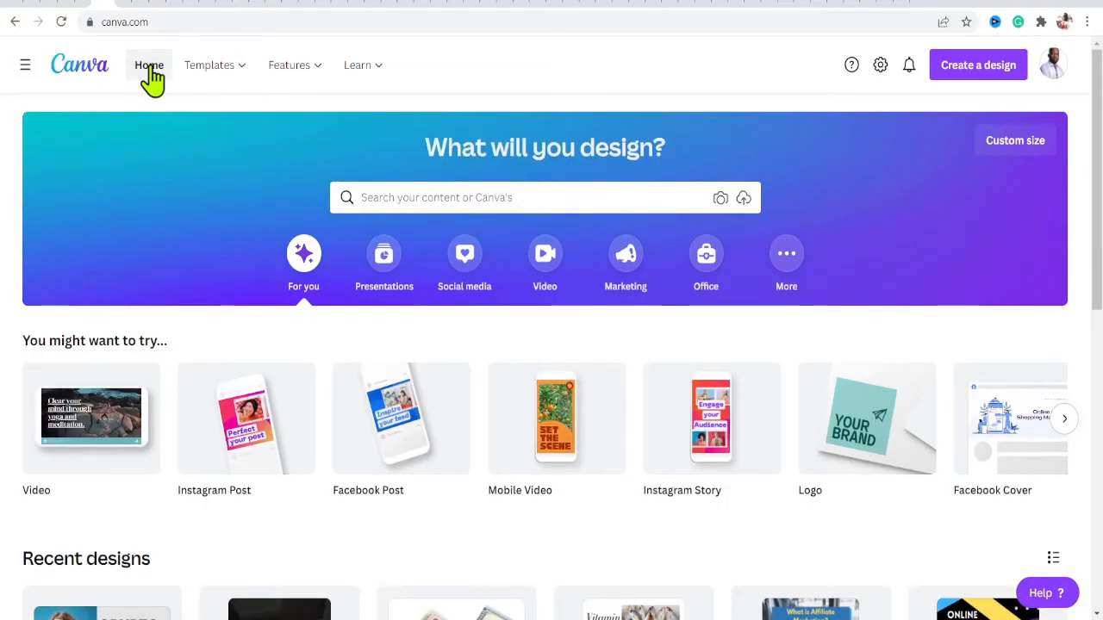
# - Browse the Templates menu and the design category tabs, ending on the Social media category
pyautogui.moveTo(188, 76)
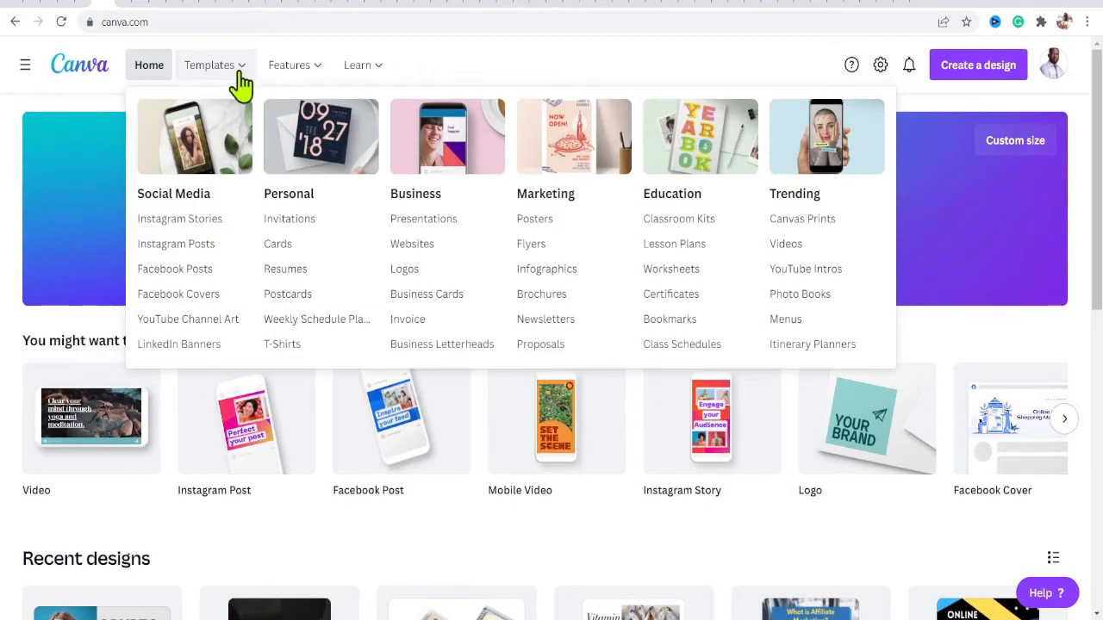
pyautogui.moveTo(310, 80)
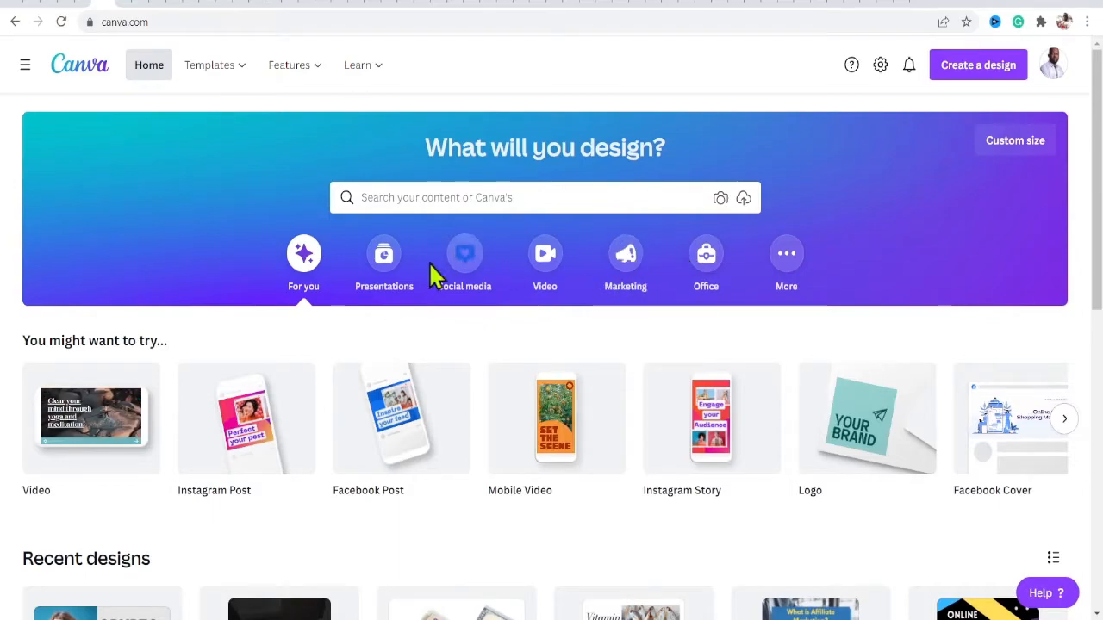
pyautogui.click(370, 270)
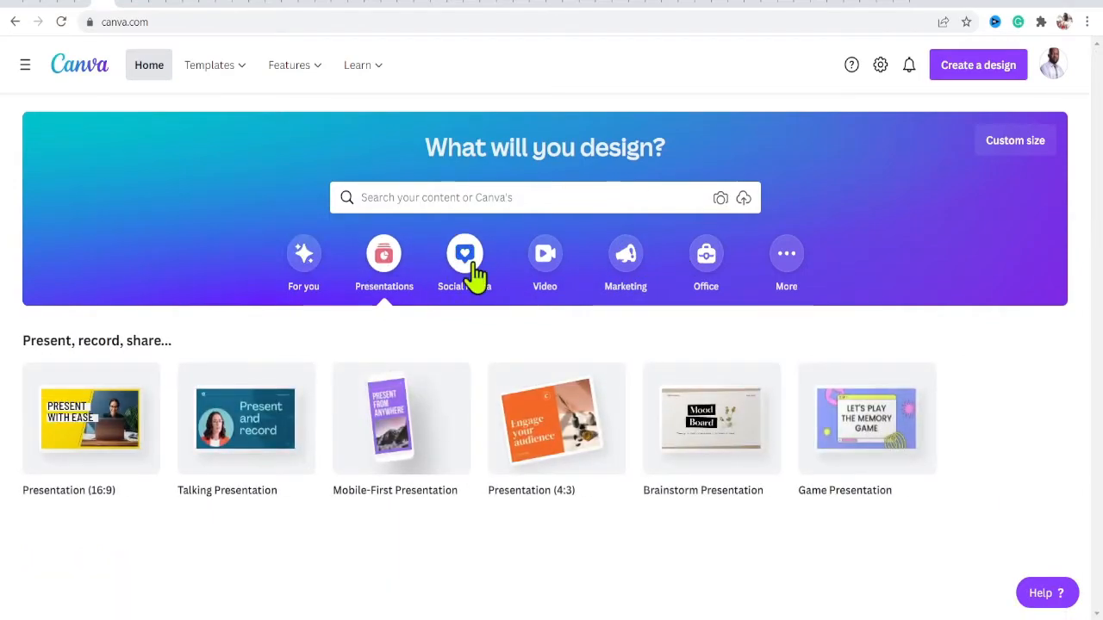
pyautogui.click(470, 269)
pyautogui.click(536, 279)
pyautogui.click(633, 285)
pyautogui.click(704, 278)
pyautogui.click(786, 284)
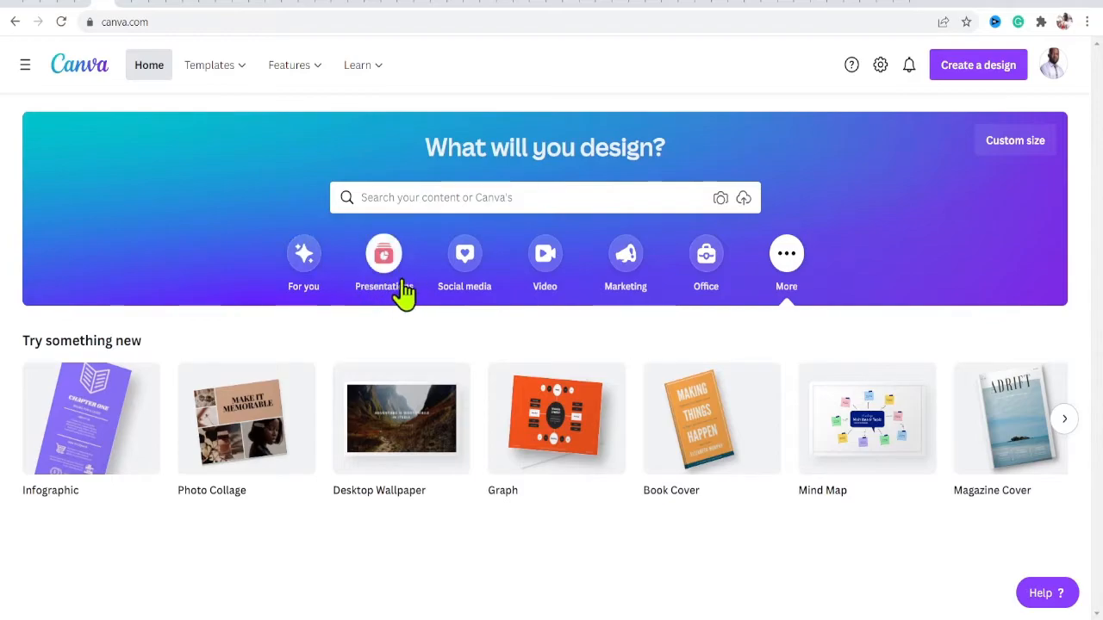
pyautogui.click(457, 283)
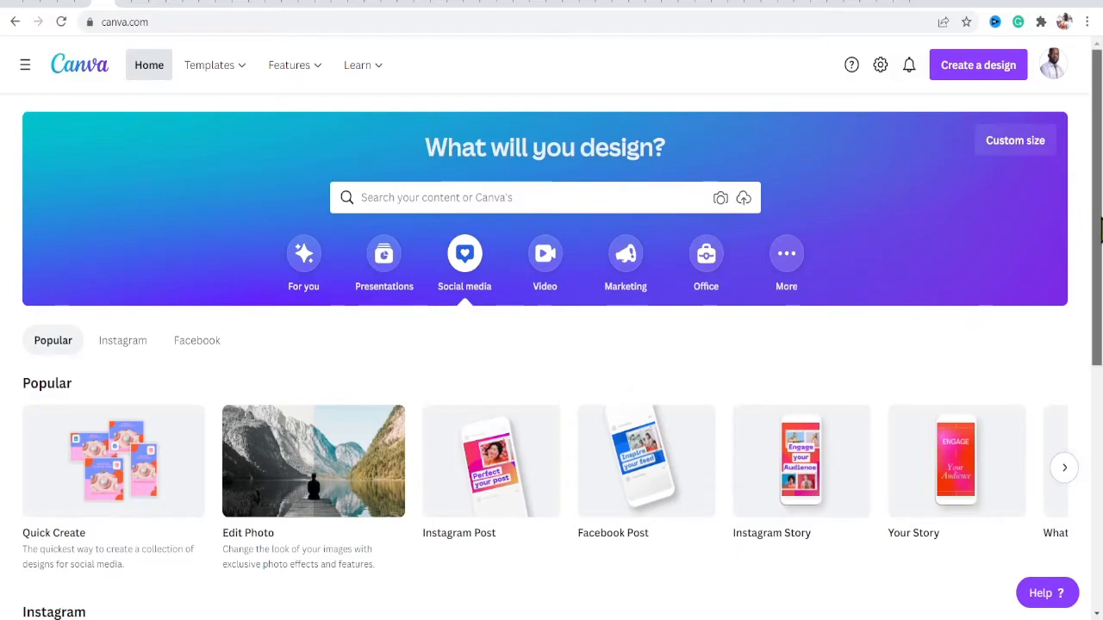
# - Show the Facebook design types under Social media and pick a blank Facebook Post
pyautogui.scroll(-2, 1099, 233)
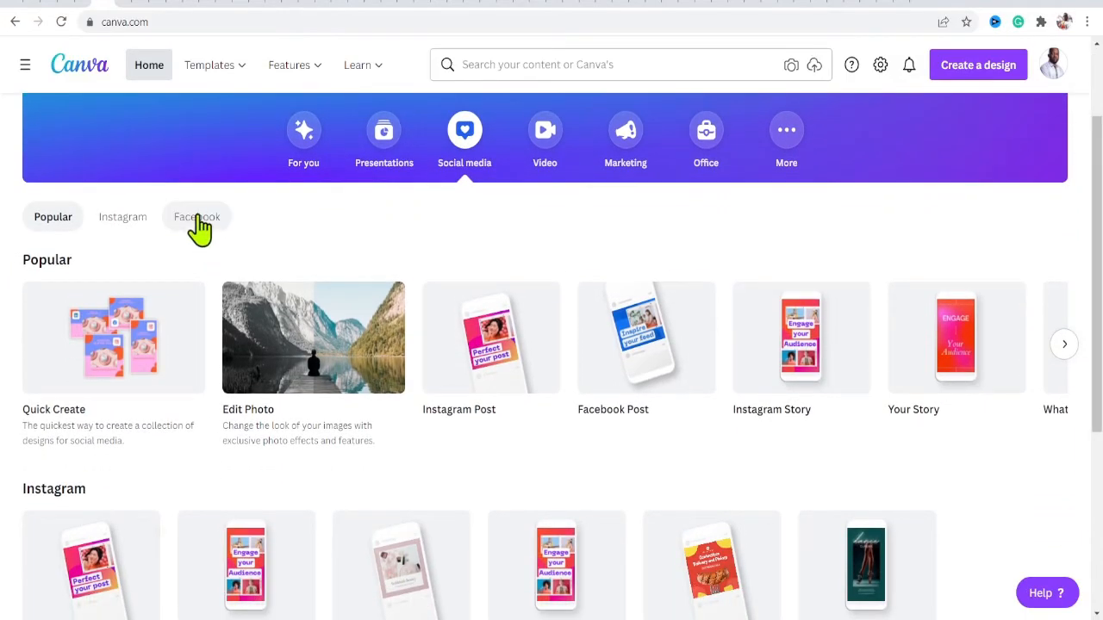
pyautogui.click(197, 225)
pyautogui.scroll(-1, 551, 345)
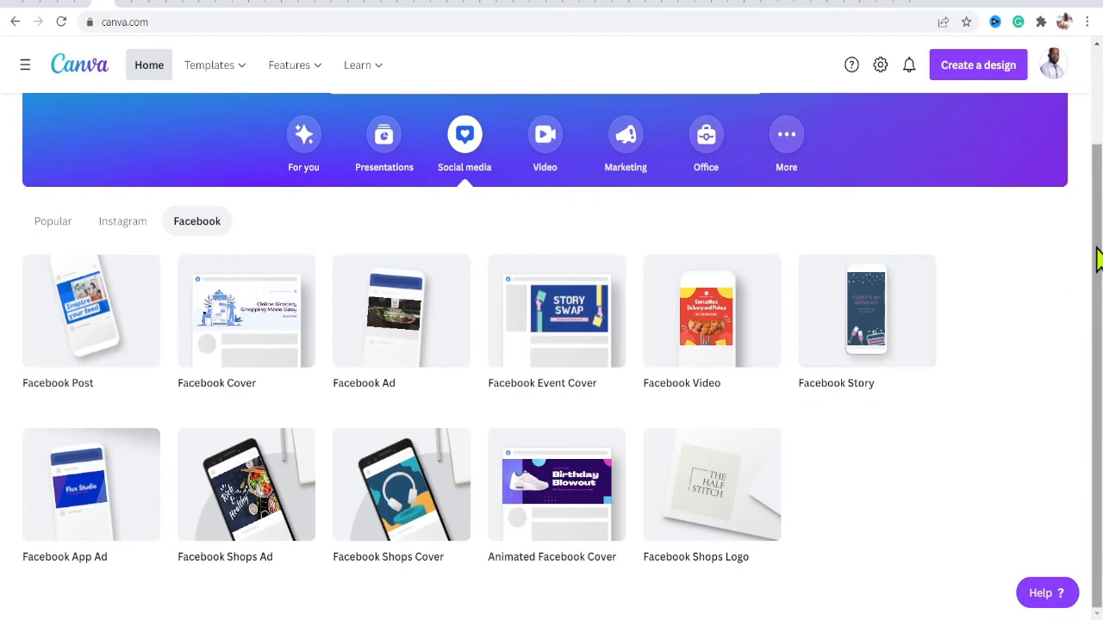
pyautogui.click(91, 312)
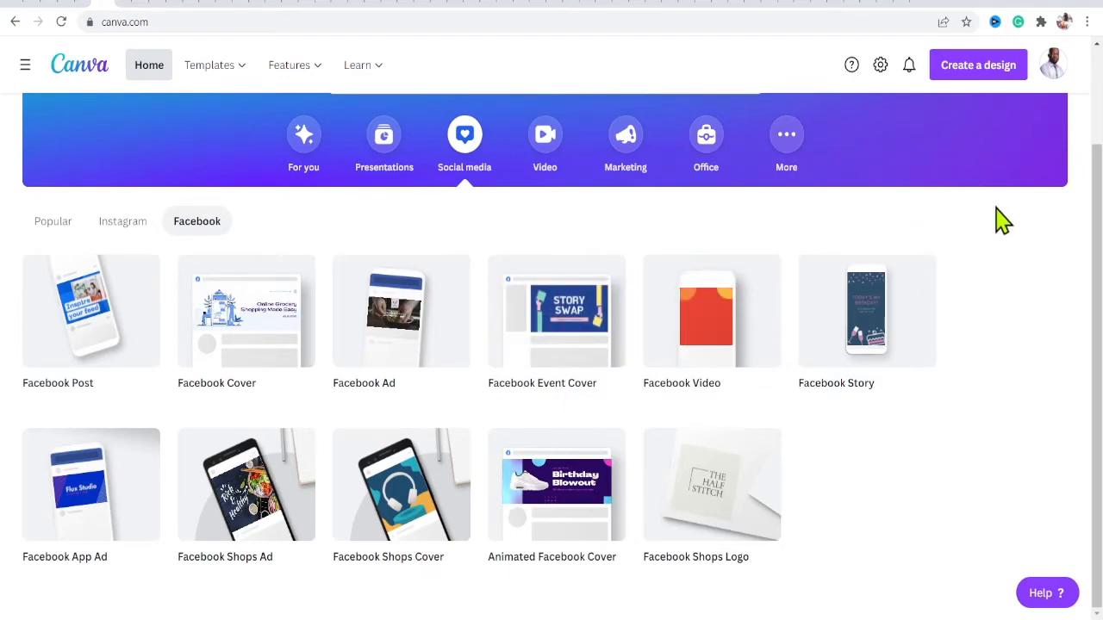
# - Create a new custom-size design of 940 by 788 px
pyautogui.click(966, 76)
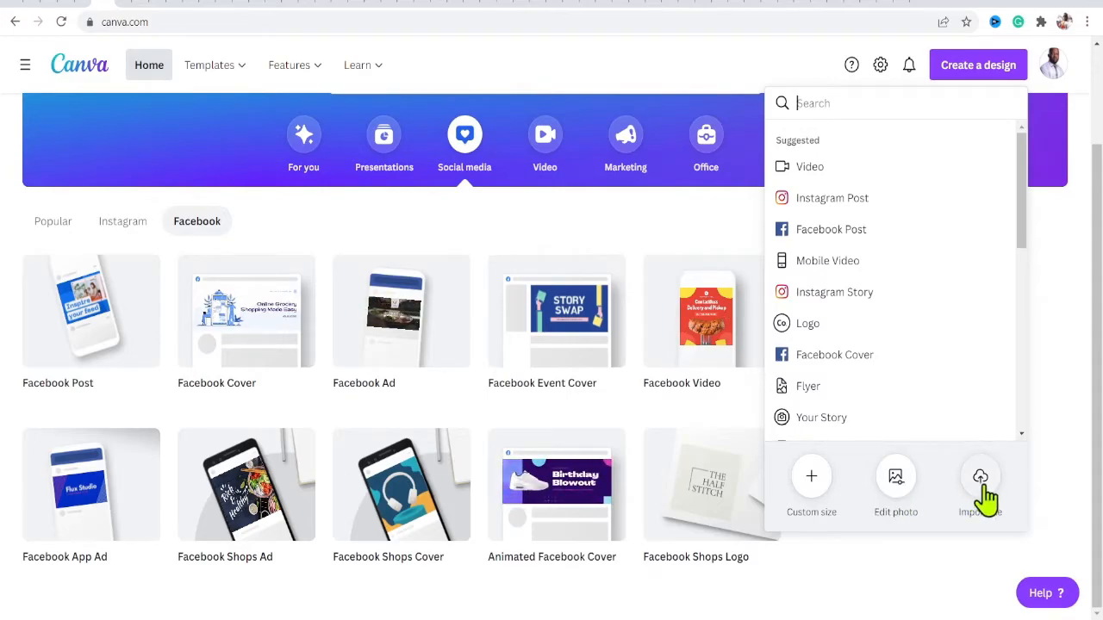
pyautogui.click(810, 491)
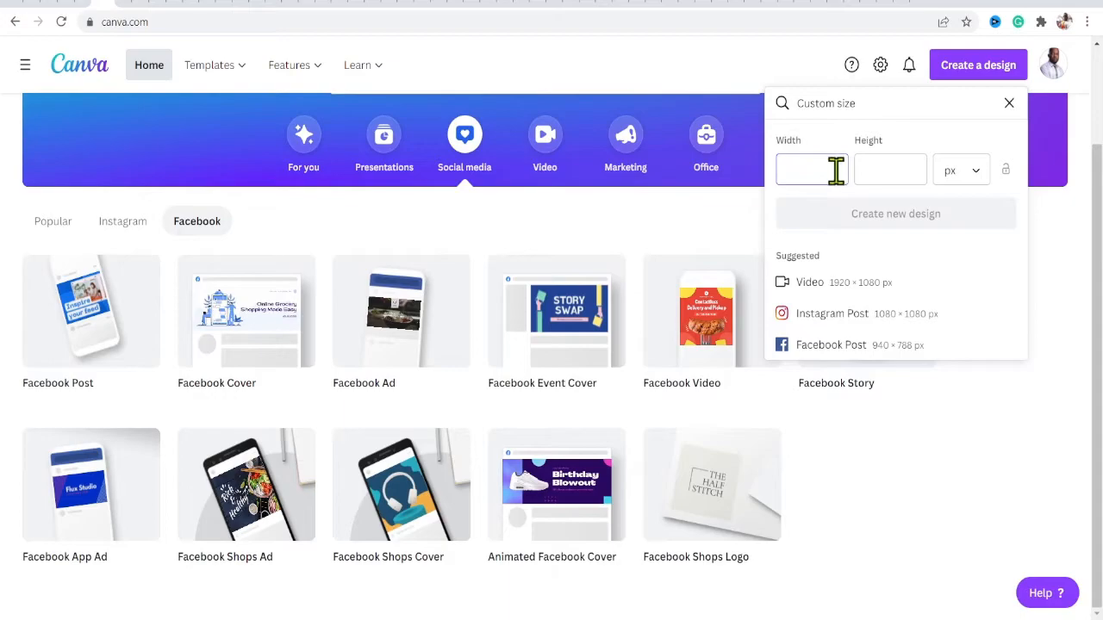
pyautogui.write('940')
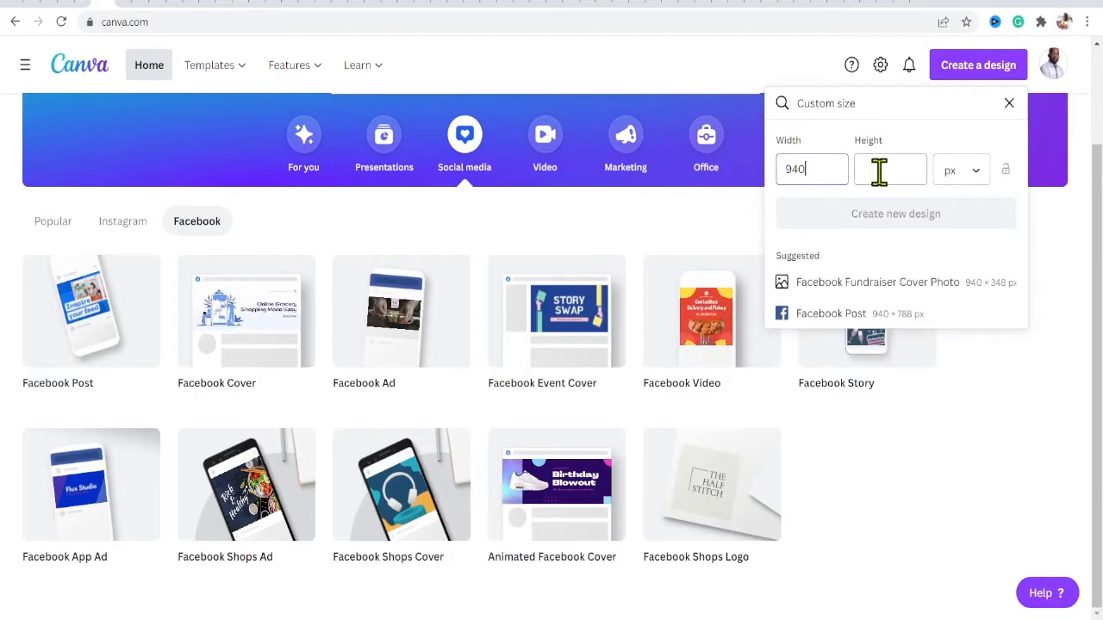
pyautogui.write('788')
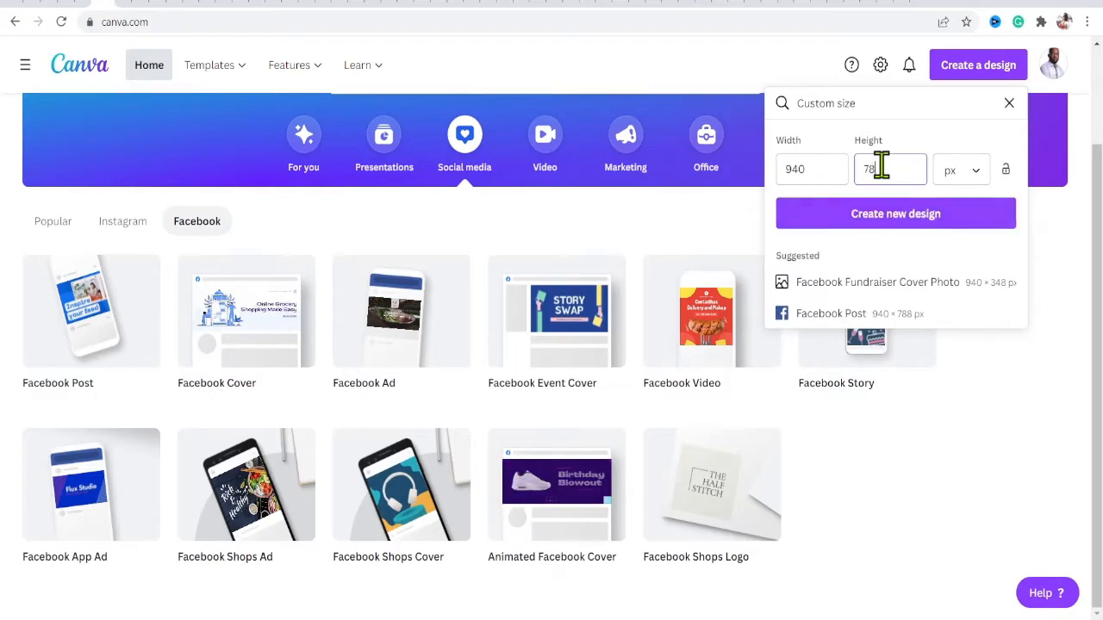
pyautogui.click(978, 181)
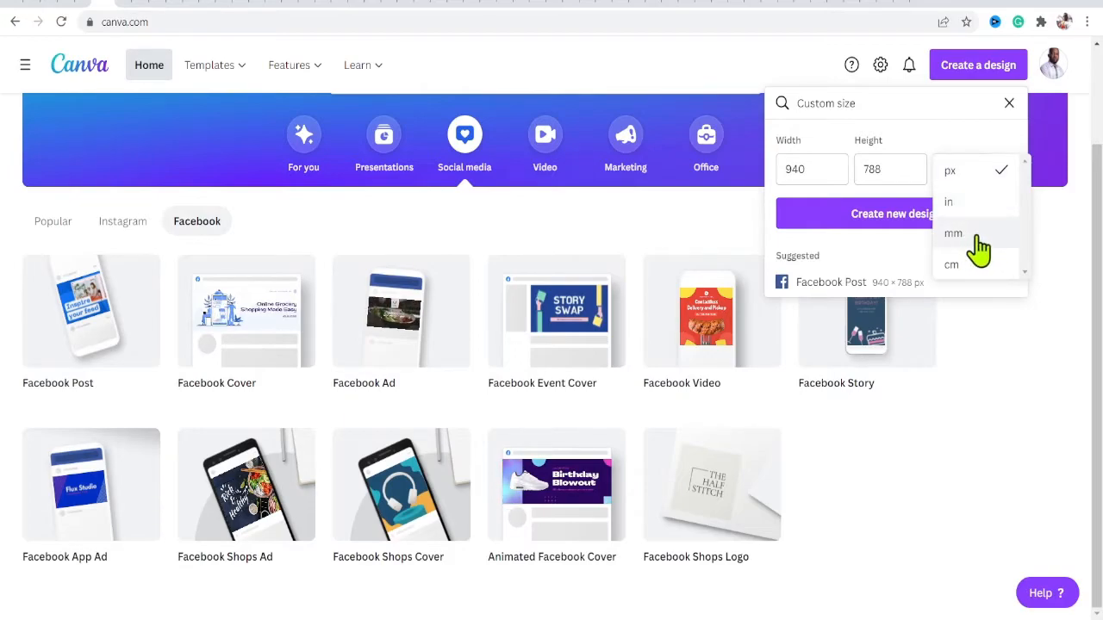
pyautogui.click(972, 181)
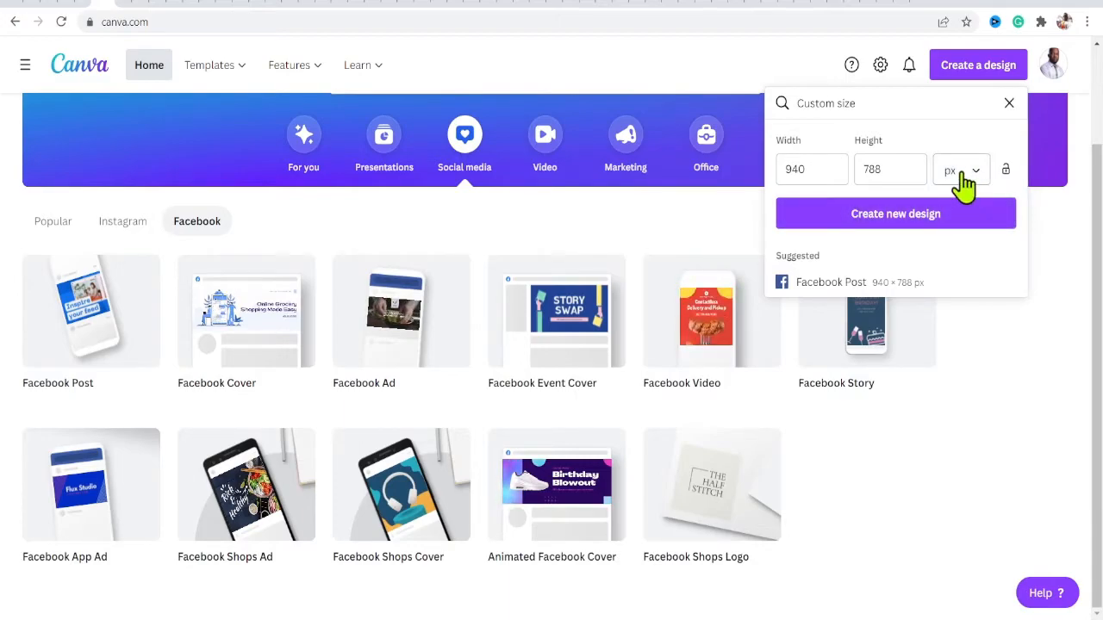
pyautogui.click(929, 223)
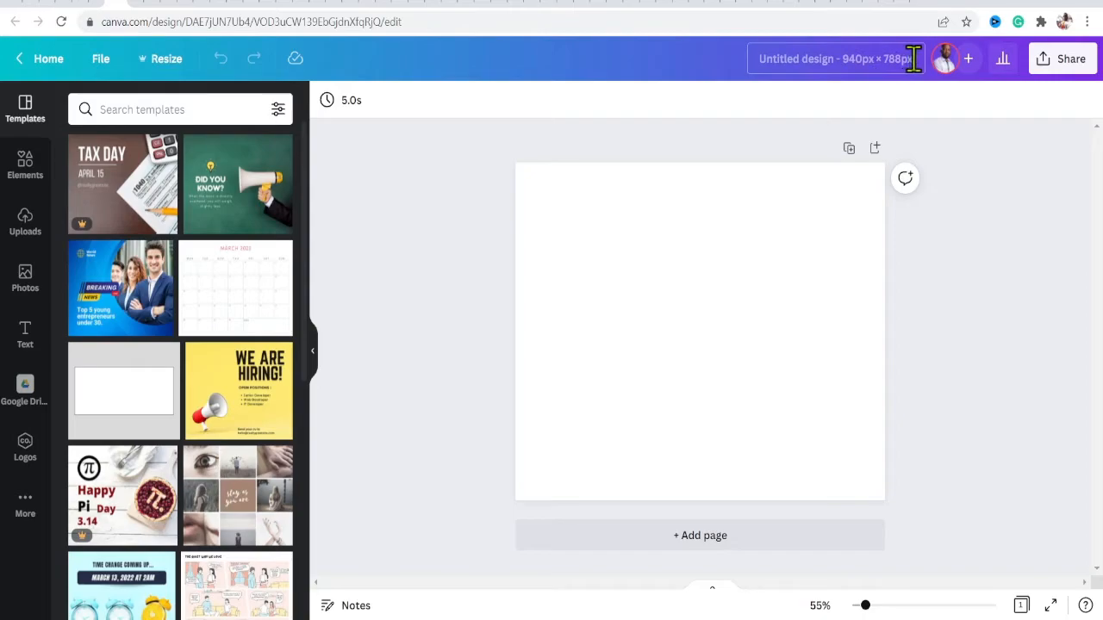
# - Rename the design as Crypto poster and open the File menu to view its name
pyautogui.click(808, 59)
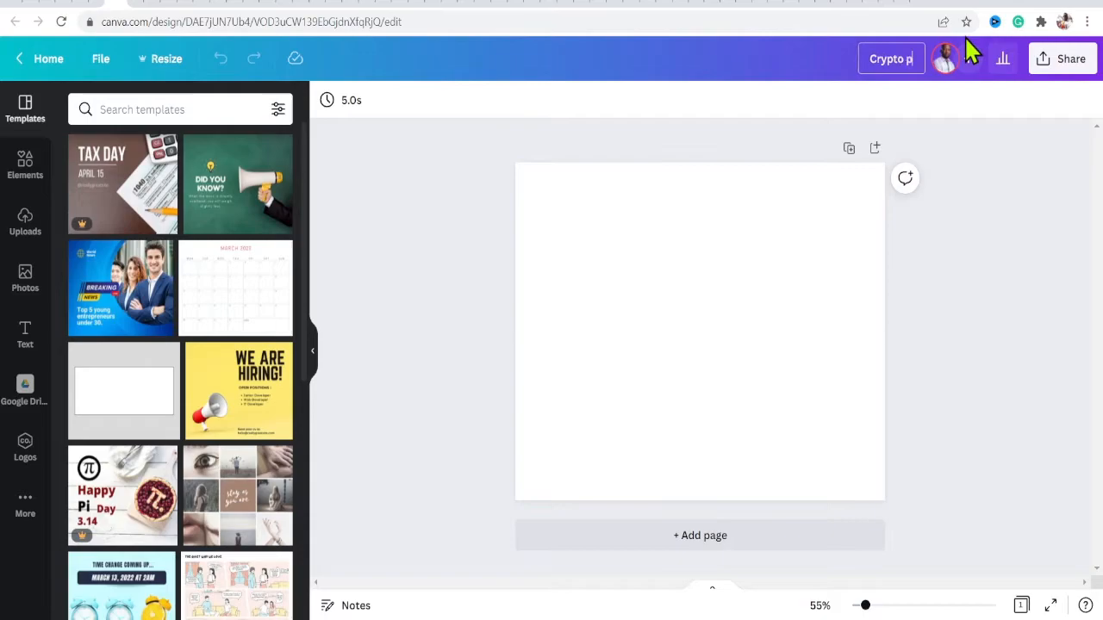
pyautogui.write('er')
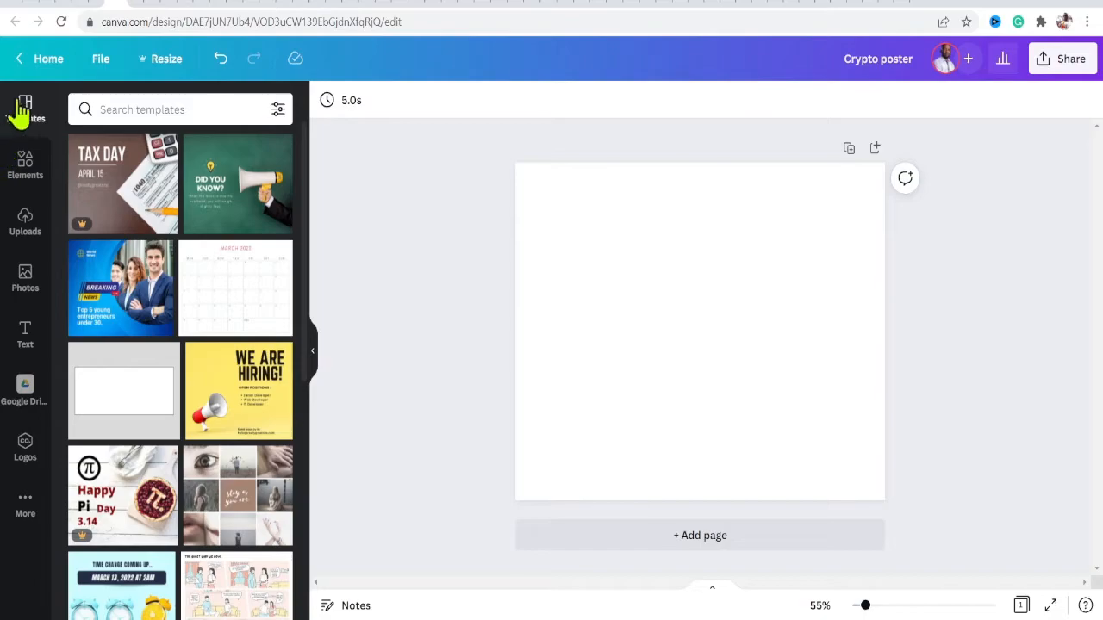
pyautogui.click(100, 60)
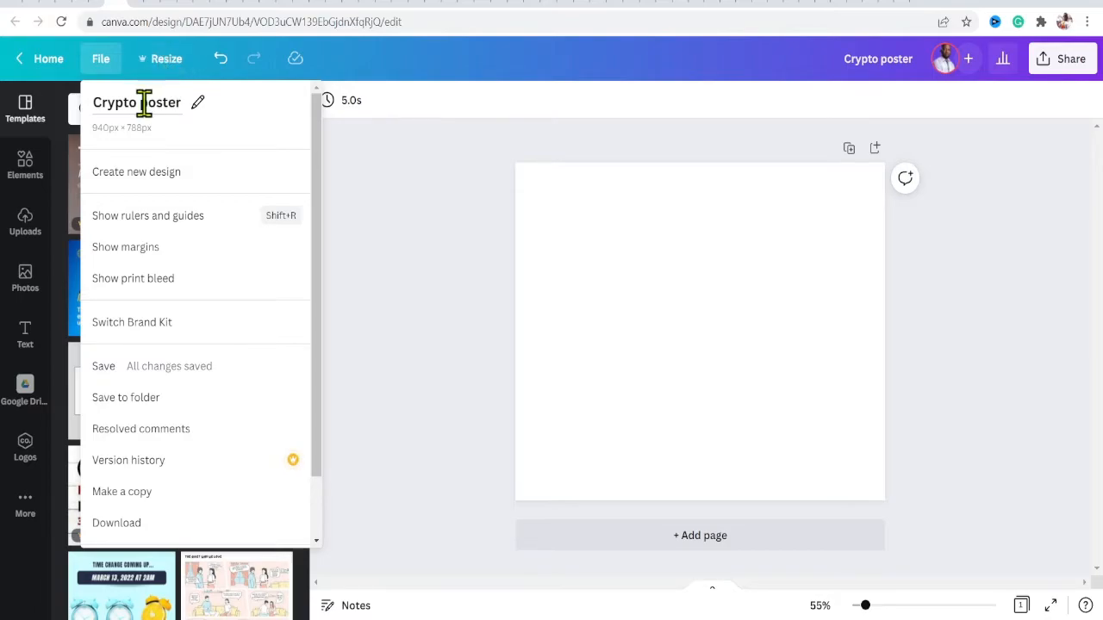
# - Review the Resize options without changing them, then add a second blank page to the design
pyautogui.click(166, 60)
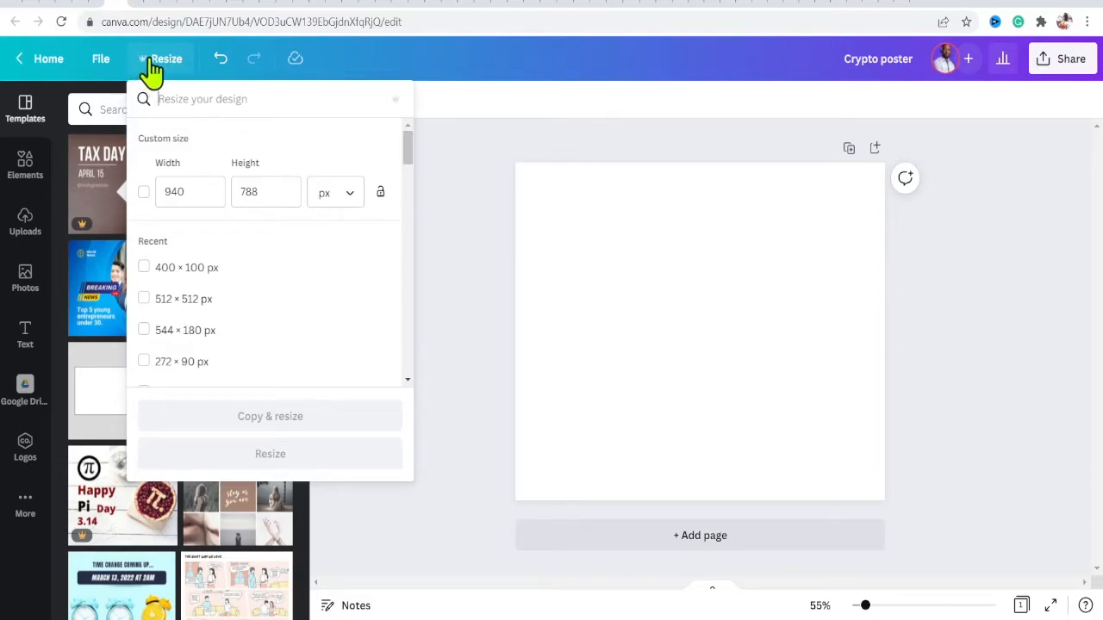
pyautogui.click(373, 67)
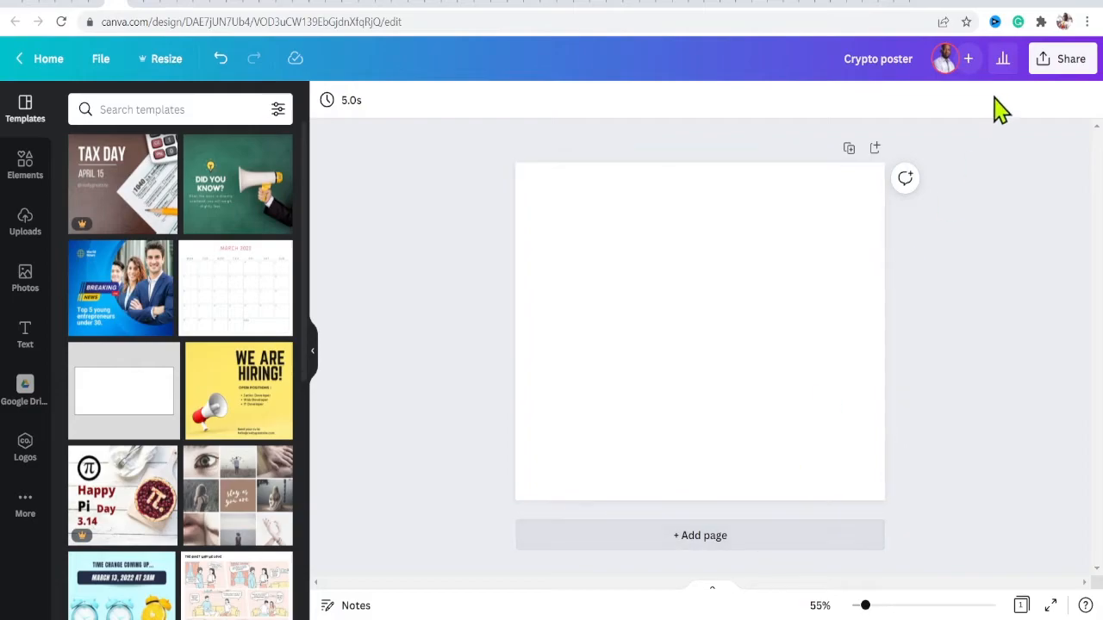
pyautogui.click(875, 148)
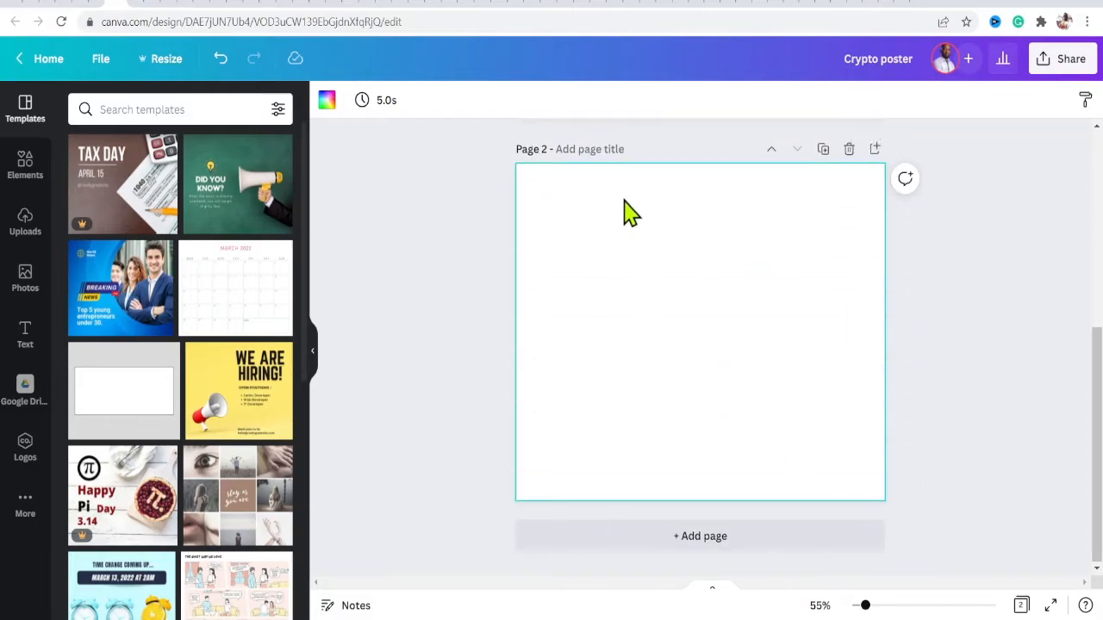
pyautogui.scroll(5, 1098, 419)
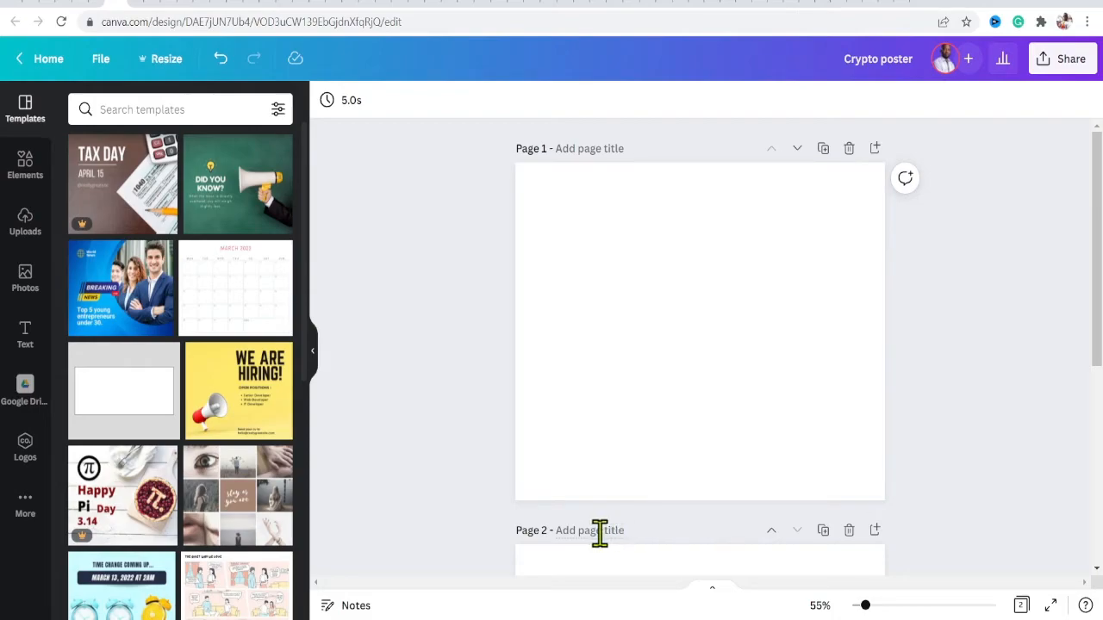
pyautogui.moveTo(1097, 207)
pyautogui.mouseDown()
pyautogui.moveTo(1095, 394)
pyautogui.moveTo(1099, 207)
pyautogui.mouseUp()
# - Move the pages up and down to reorder them, then delete the extra page
pyautogui.click(798, 153)
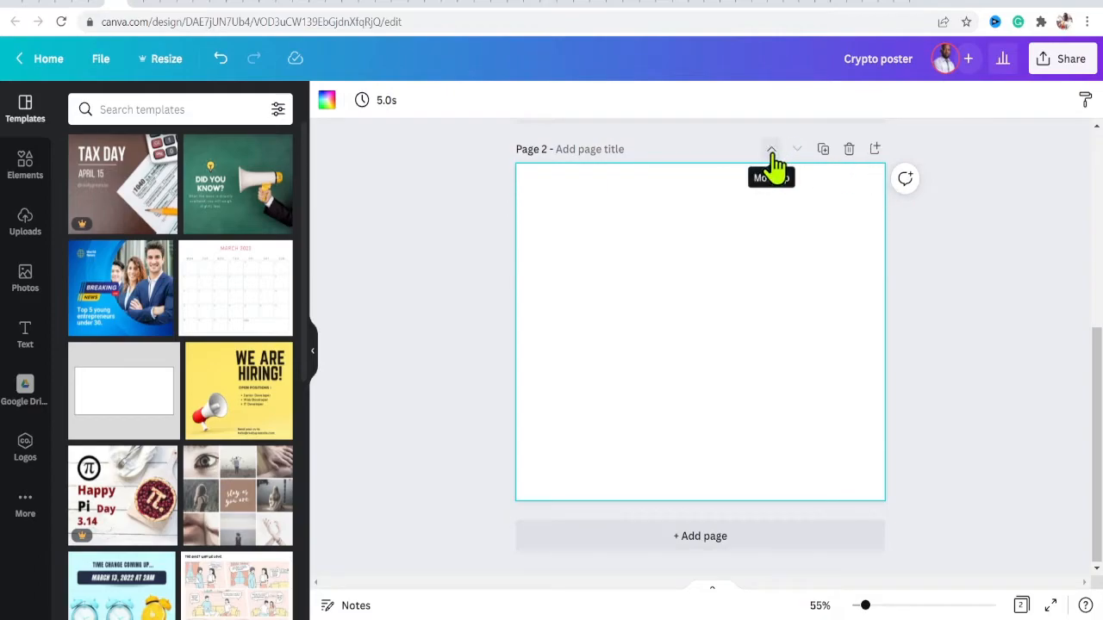
pyautogui.click(772, 155)
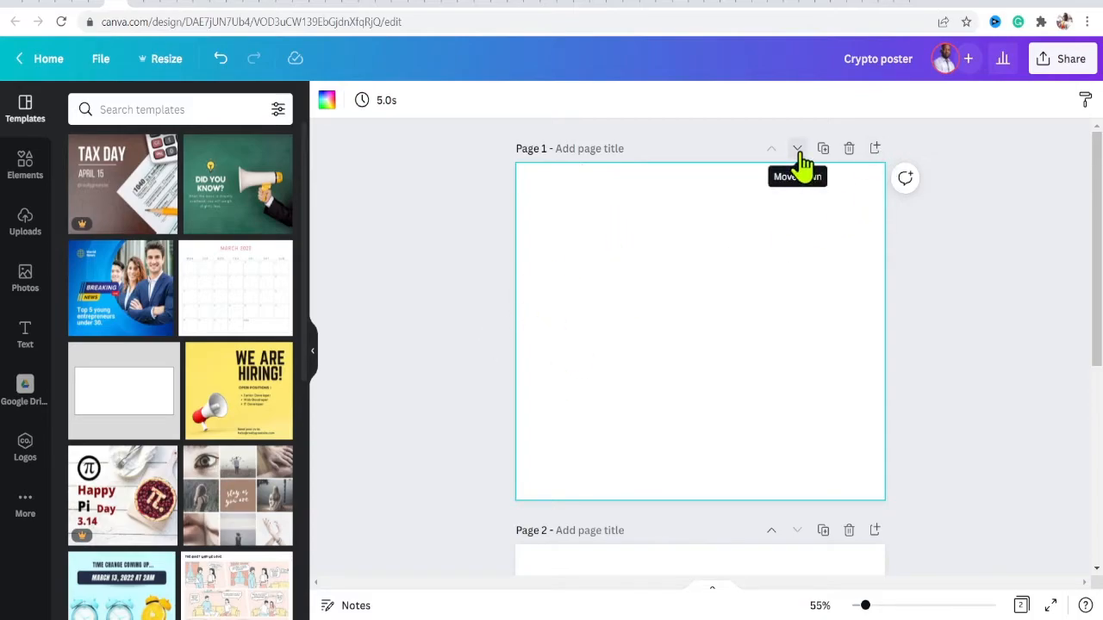
pyautogui.click(848, 150)
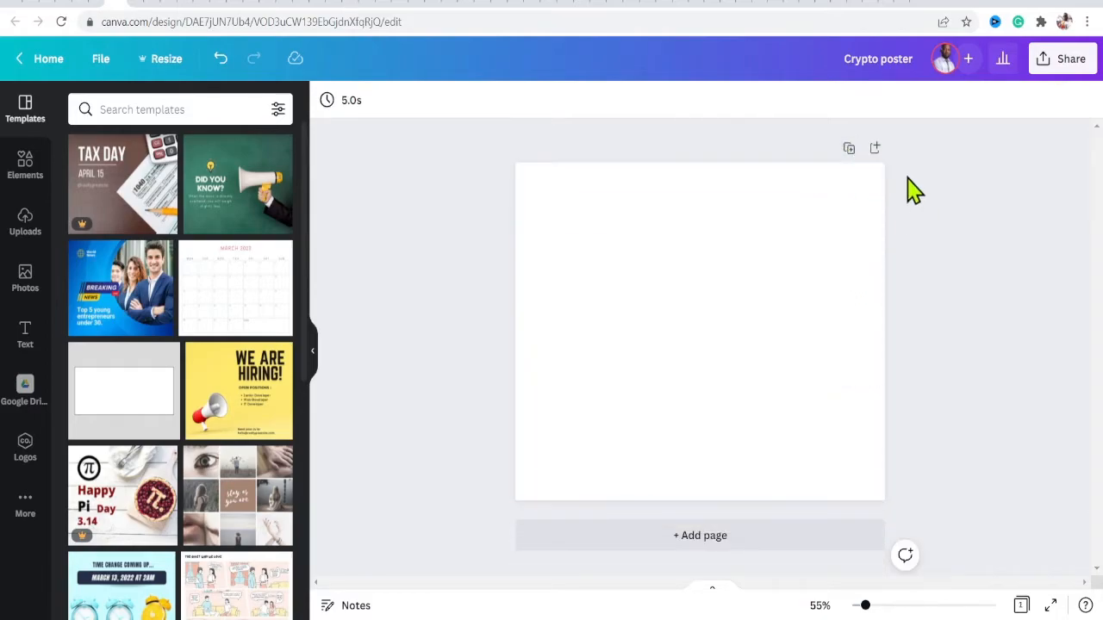
# - Add a comment on the page reading "I am working on this design"
pyautogui.click(905, 556)
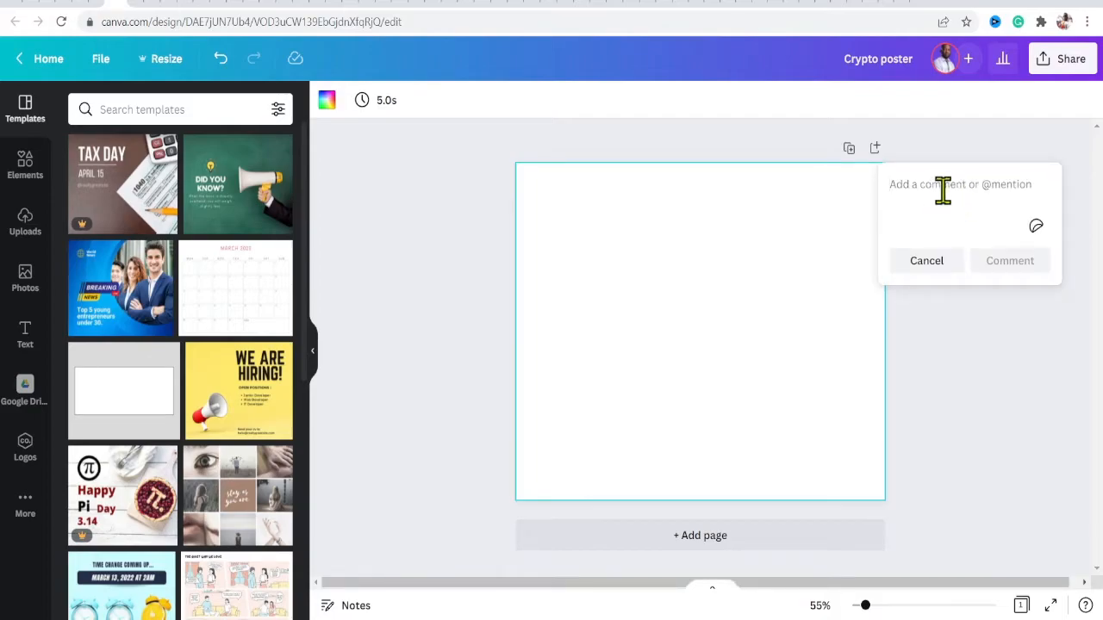
pyautogui.write('I am working on')
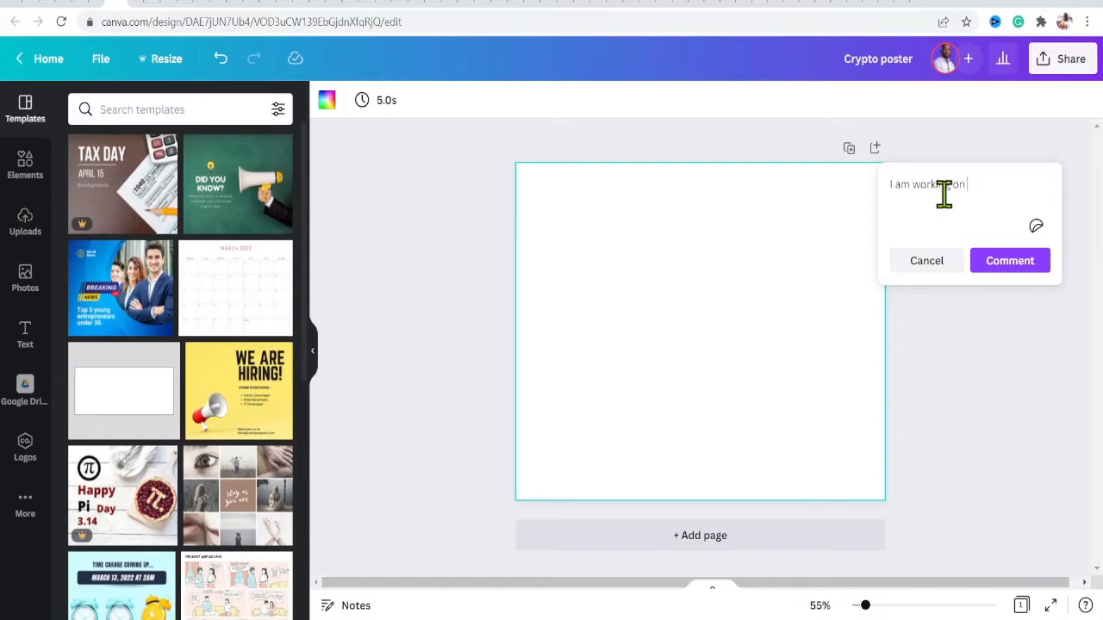
pyautogui.write(' this design')
pyautogui.click(1003, 262)
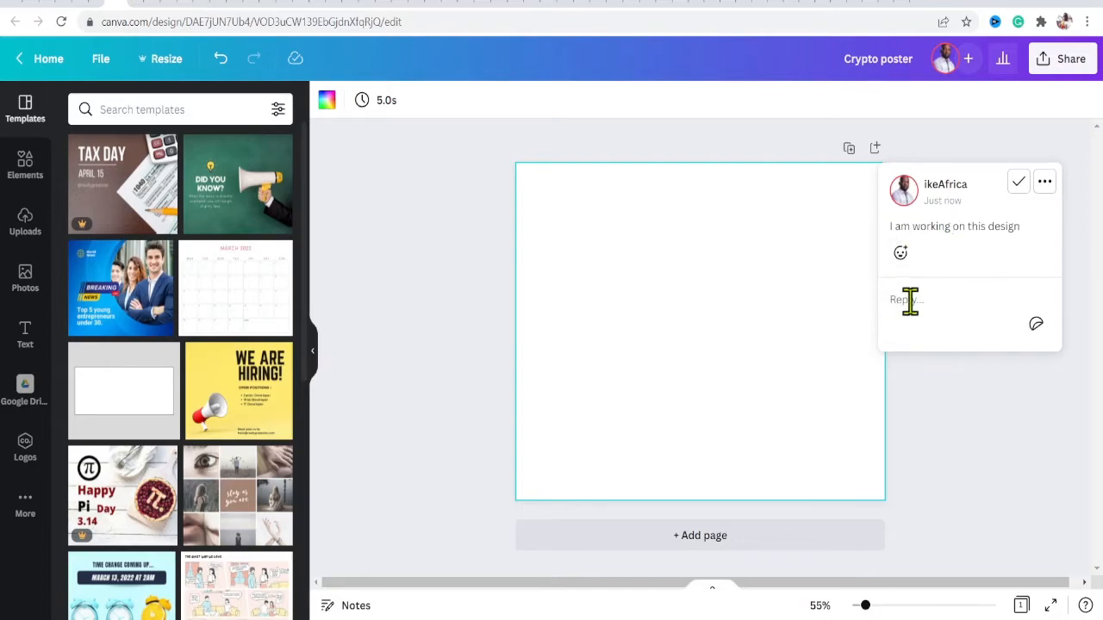
pyautogui.click(1044, 182)
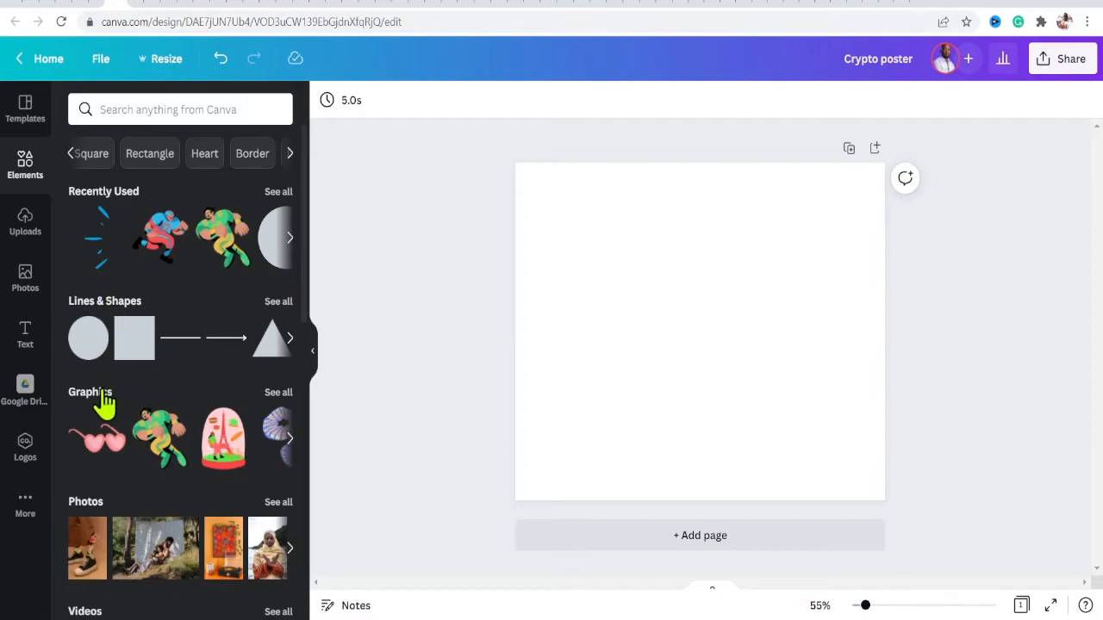
# - Open the Graphics collection and place a football player graphic in the page's upper left
pyautogui.click(289, 153)
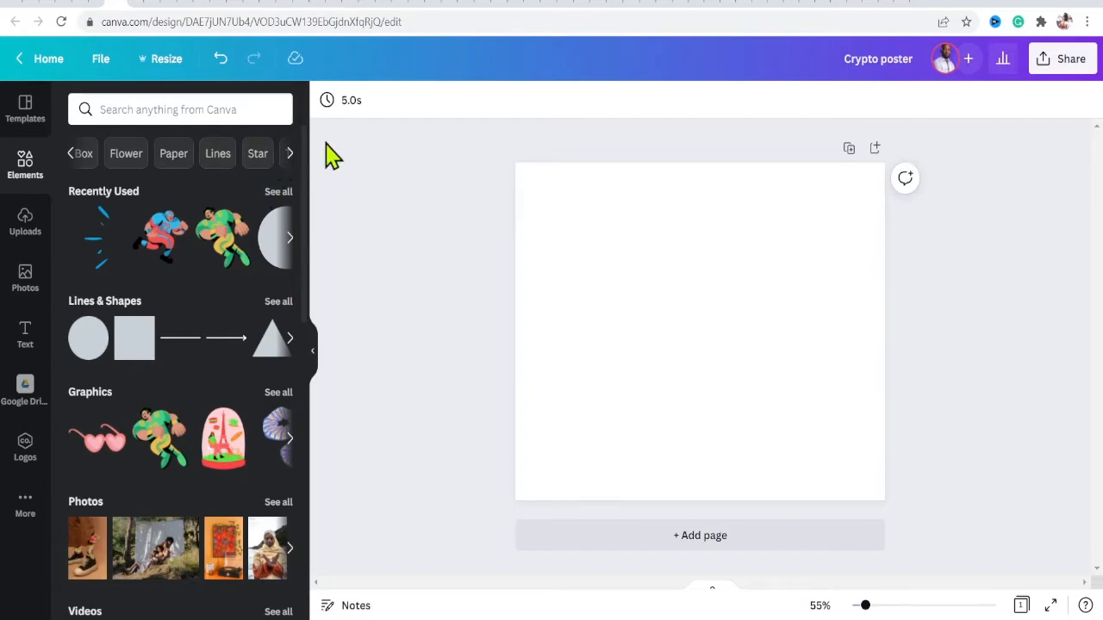
pyautogui.click(72, 155)
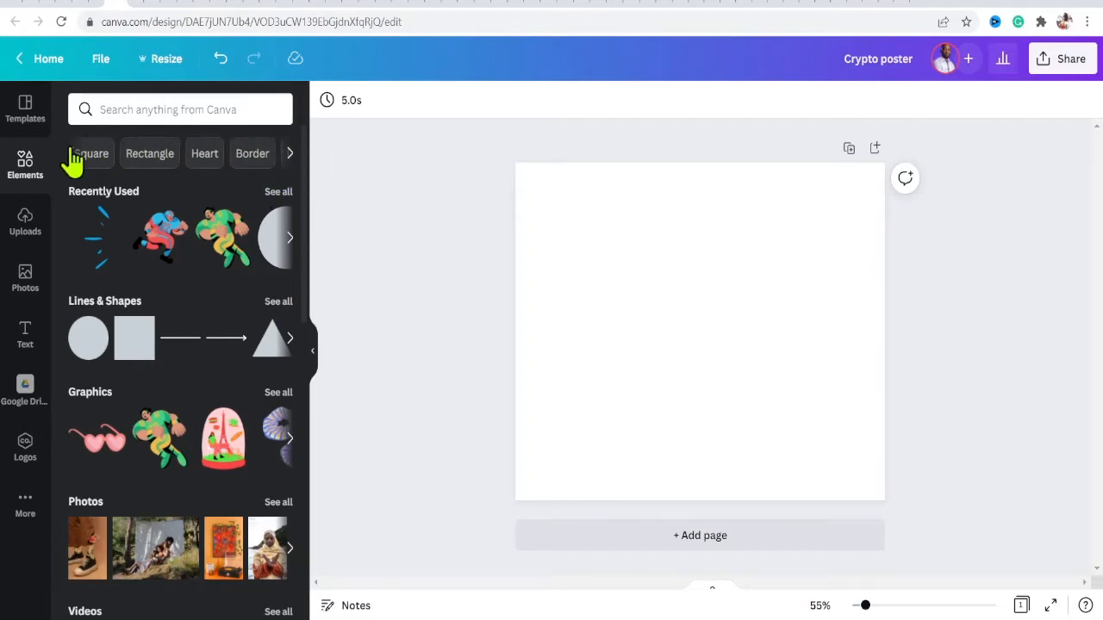
pyautogui.click(73, 158)
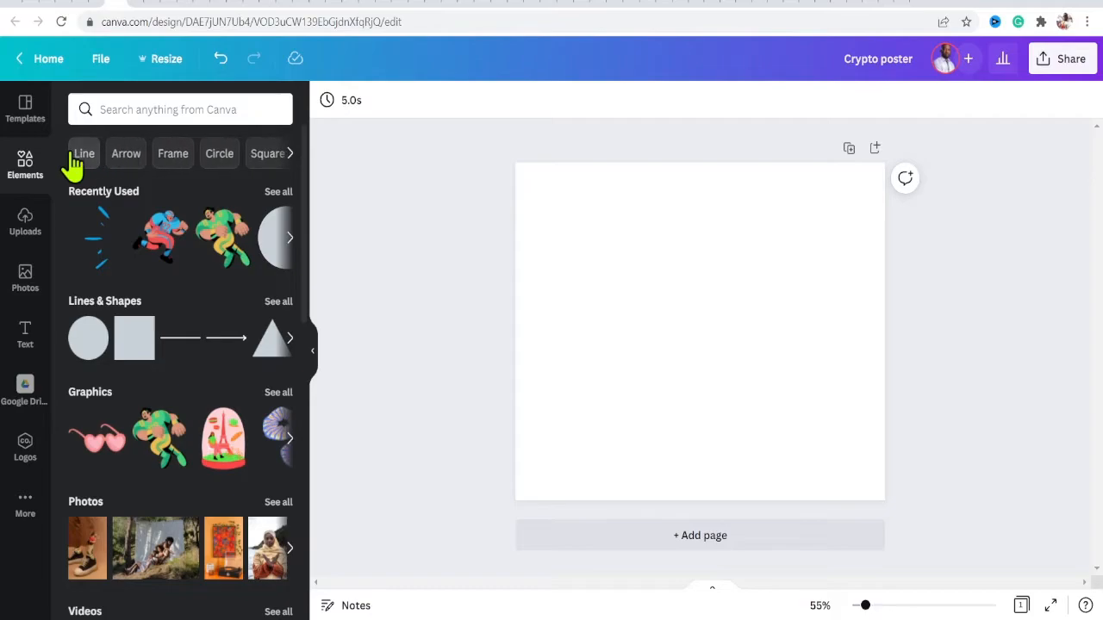
pyautogui.click(92, 398)
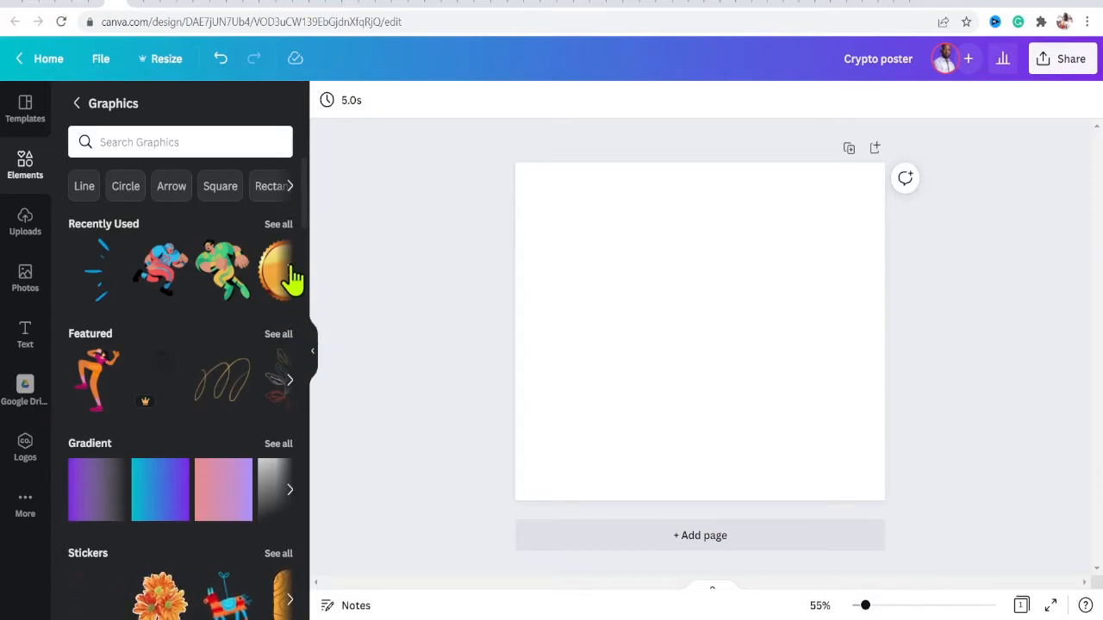
pyautogui.moveTo(160, 270); pyautogui.dragTo(535, 249)
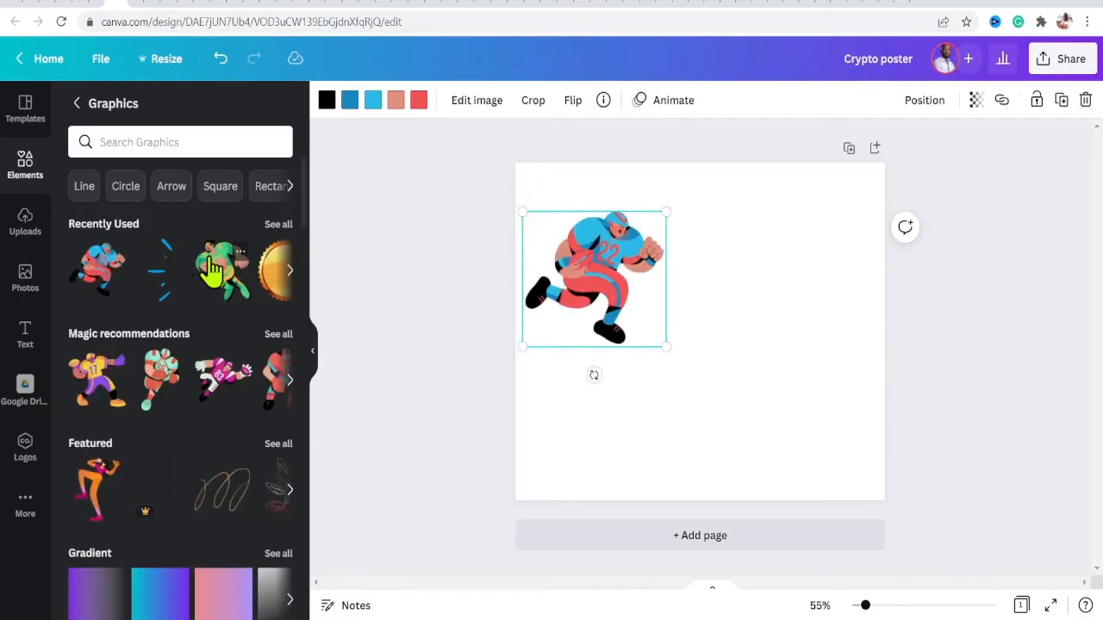
# - Add a green football player graphic in the upper right and a third player near the bottom centre
pyautogui.moveTo(214, 269); pyautogui.dragTo(504, 349)
pyautogui.moveTo(859, 296); pyautogui.dragTo(784, 243)
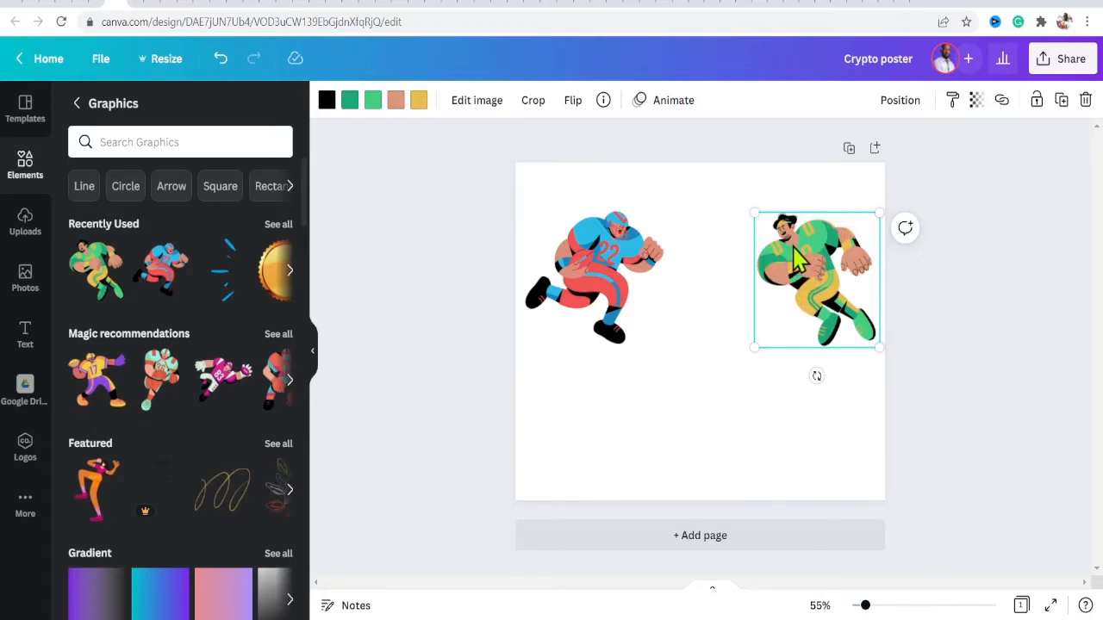
pyautogui.click(589, 277)
pyautogui.click(805, 277)
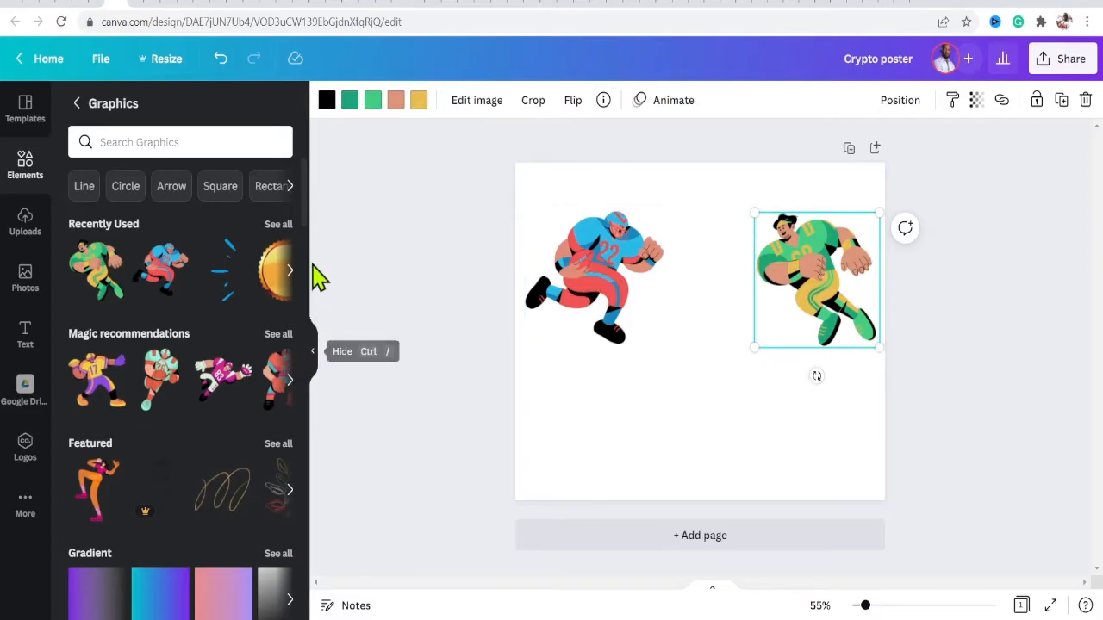
pyautogui.moveTo(162, 369); pyautogui.dragTo(686, 362)
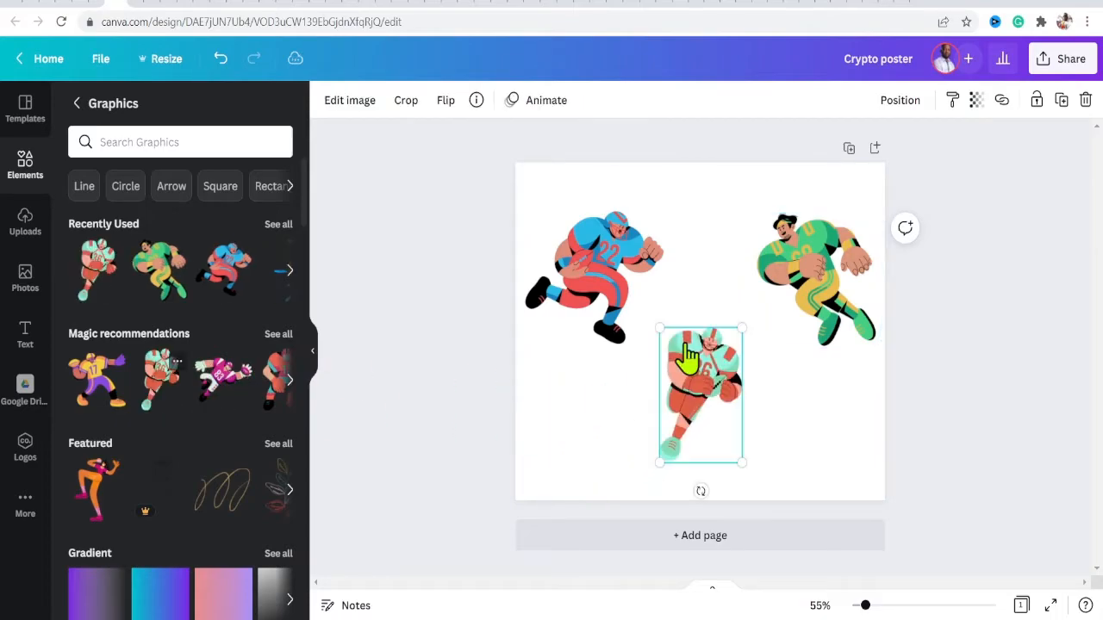
# - Recolour the first player's red parts to the purple palette colour and its blue parts to light aqua
pyautogui.click(603, 256)
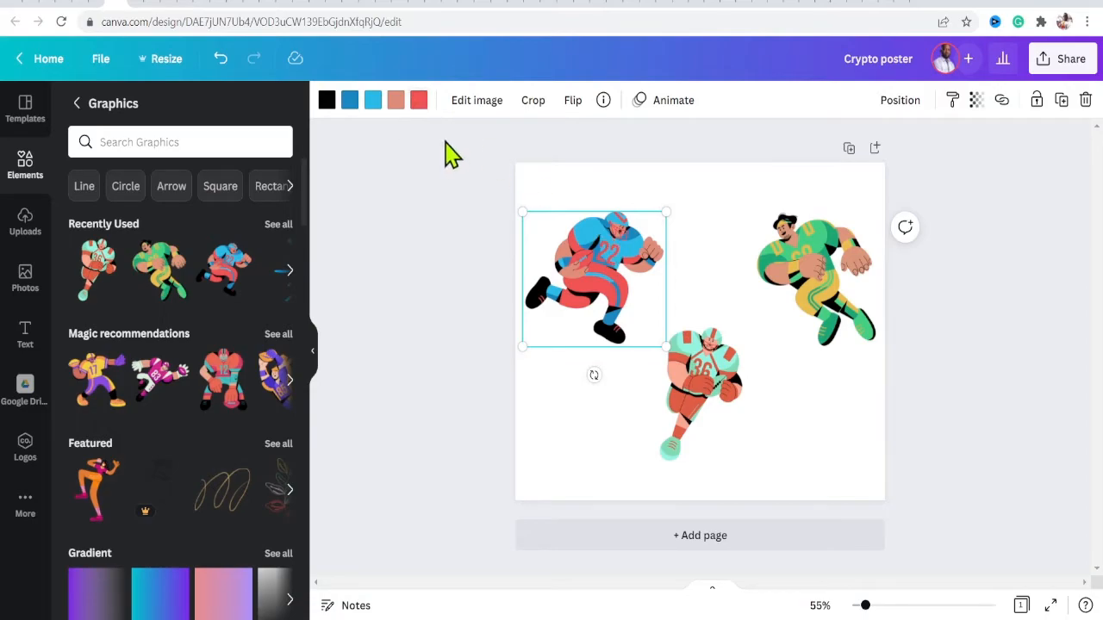
pyautogui.click(420, 110)
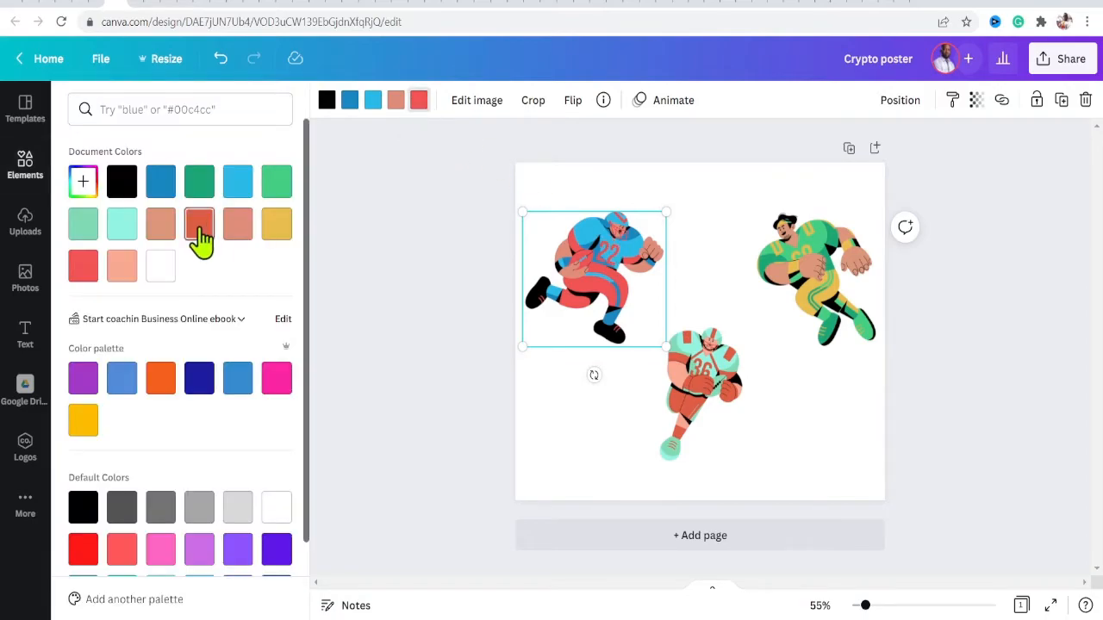
pyautogui.scroll(-3, 299, 209)
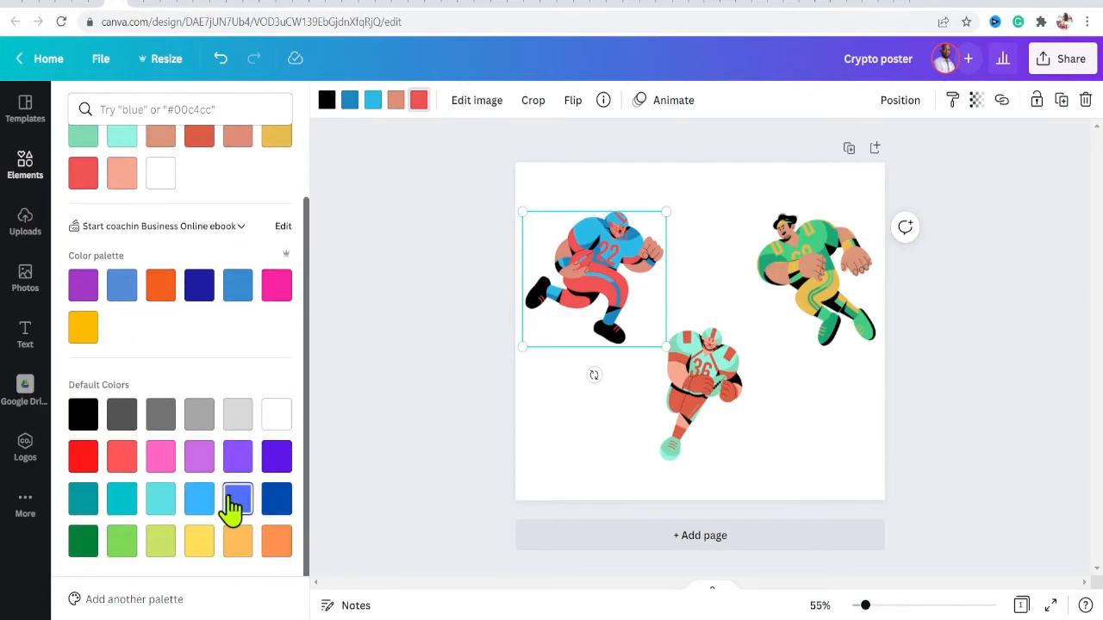
pyautogui.click(83, 287)
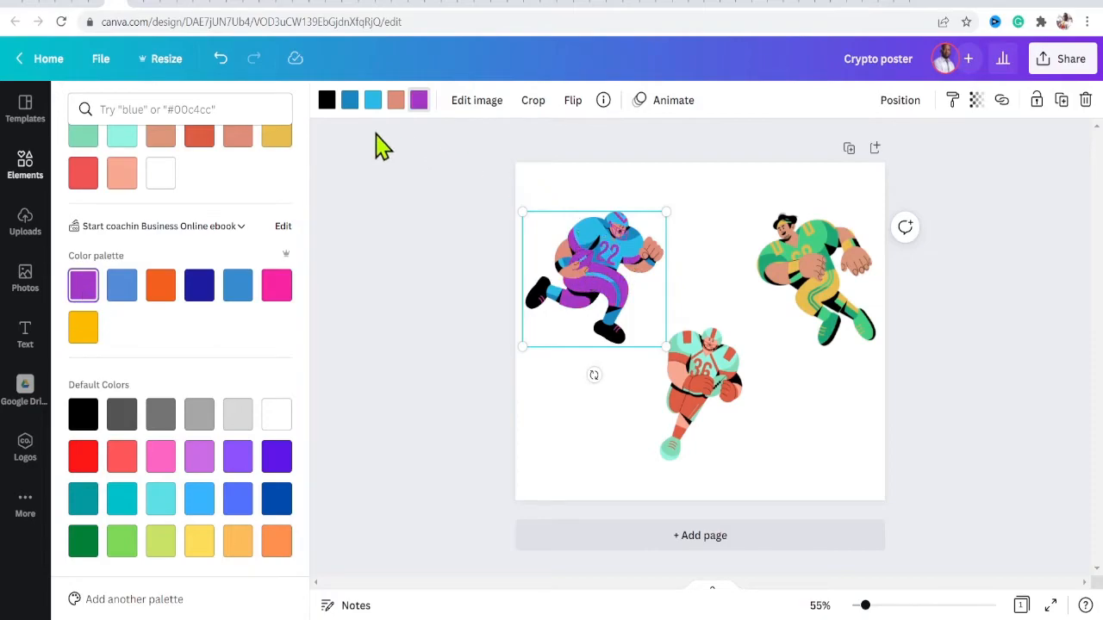
pyautogui.click(373, 107)
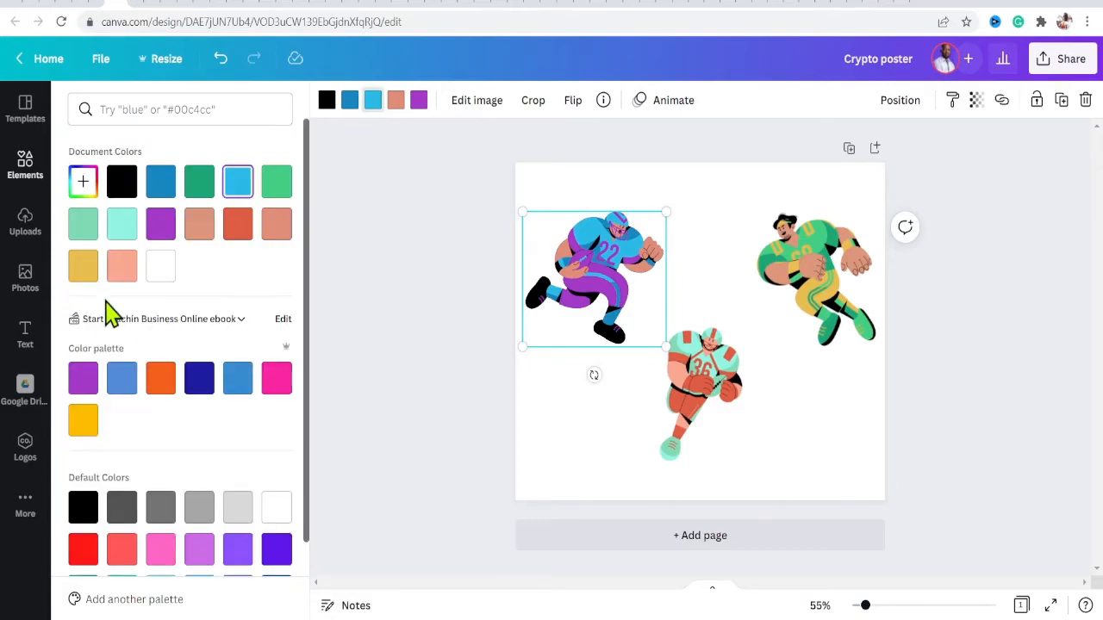
pyautogui.click(123, 229)
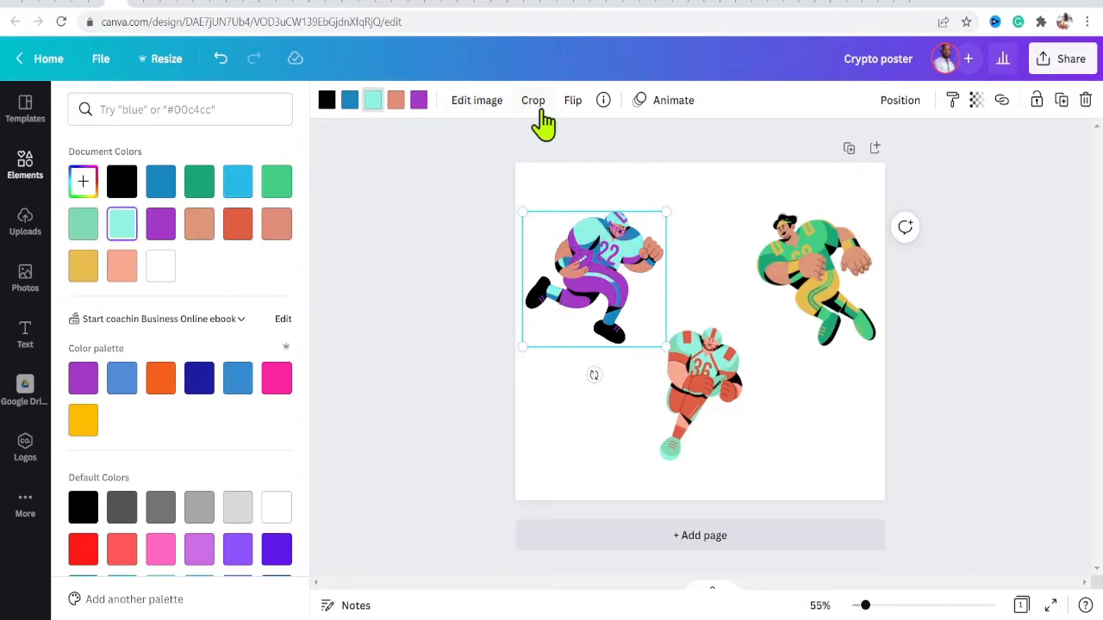
# - Flip the first player graphic horizontally and then vertically
pyautogui.click(572, 100)
pyautogui.click(590, 145)
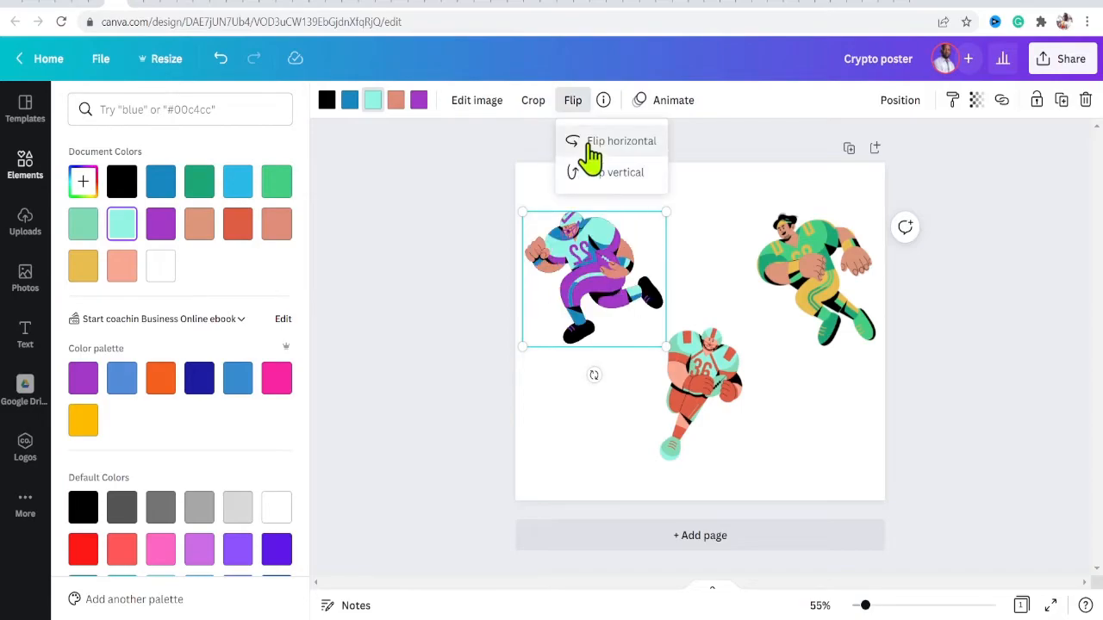
pyautogui.click(587, 174)
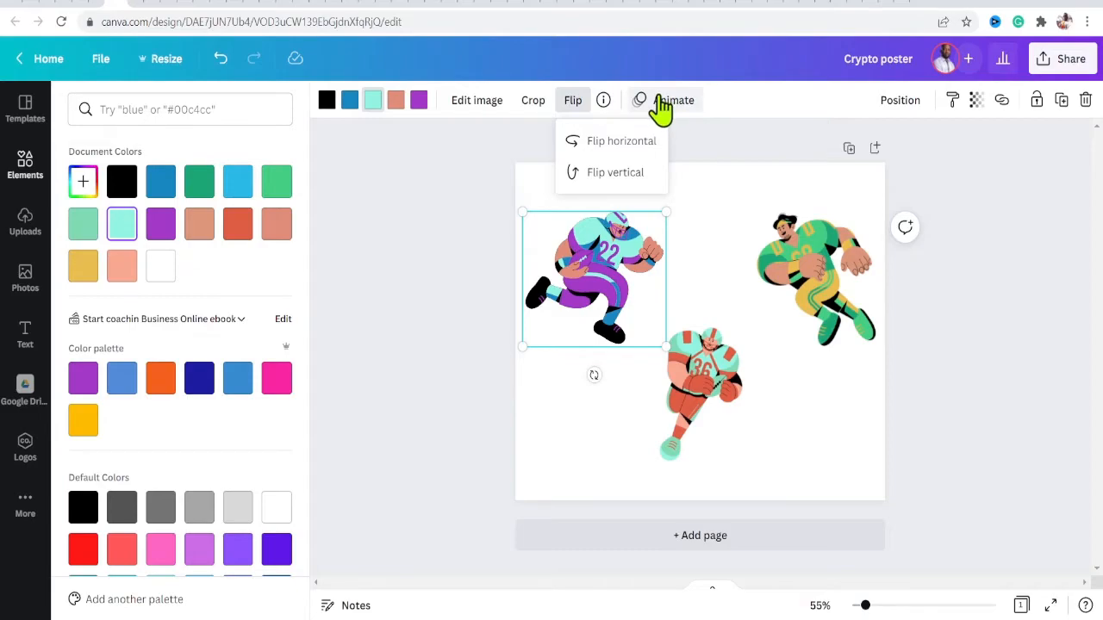
# - Apply the Stomp element animation to the first player and preview the animated design
pyautogui.click(662, 104)
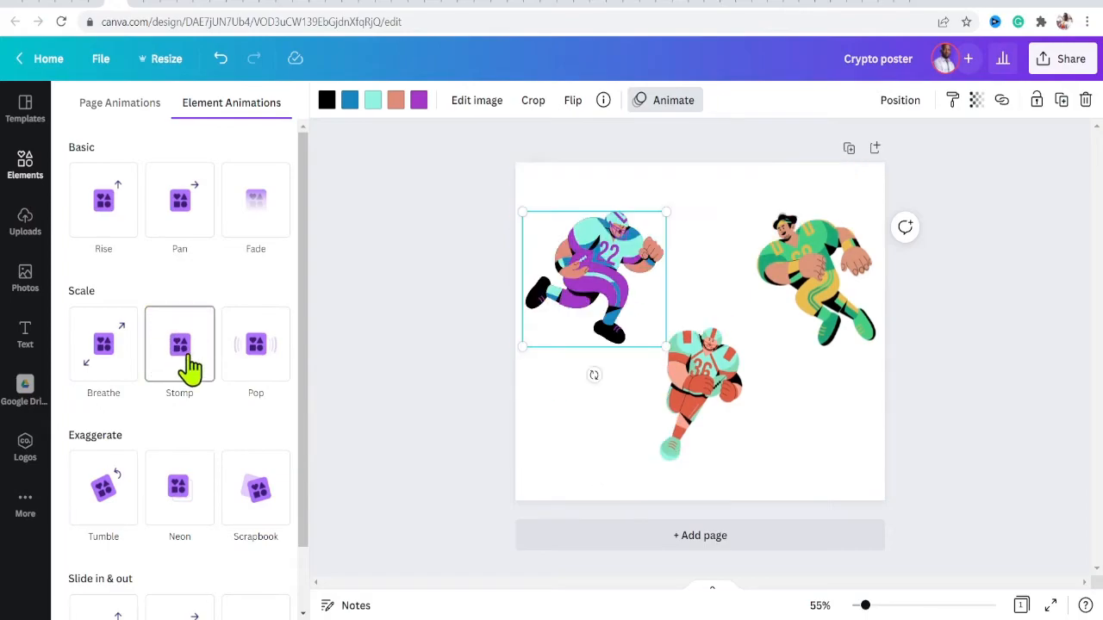
pyautogui.click(183, 344)
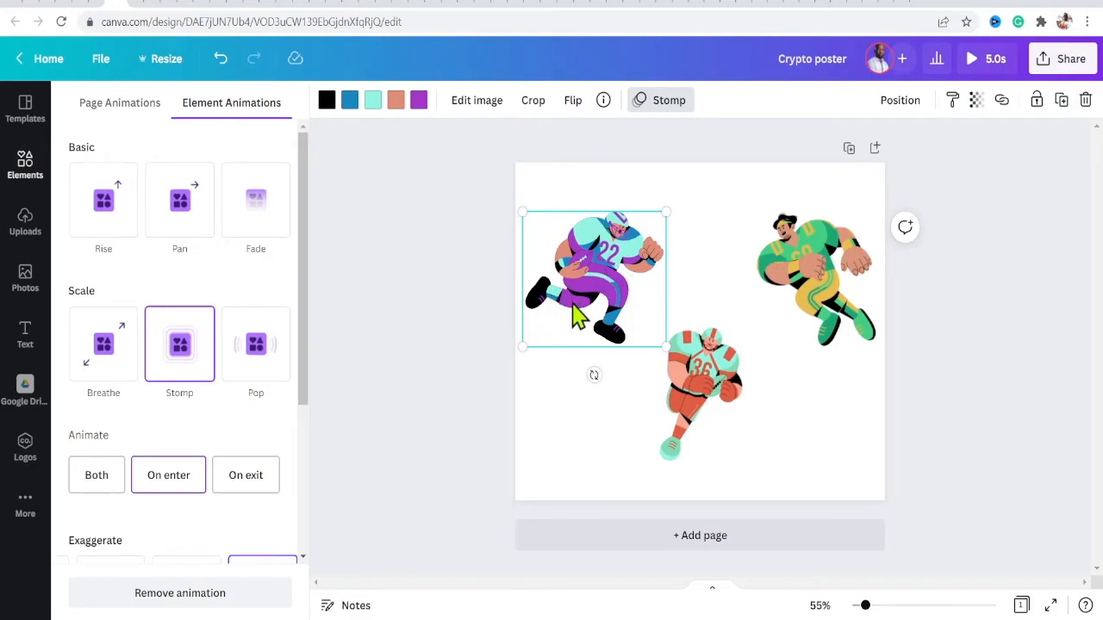
pyautogui.click(977, 68)
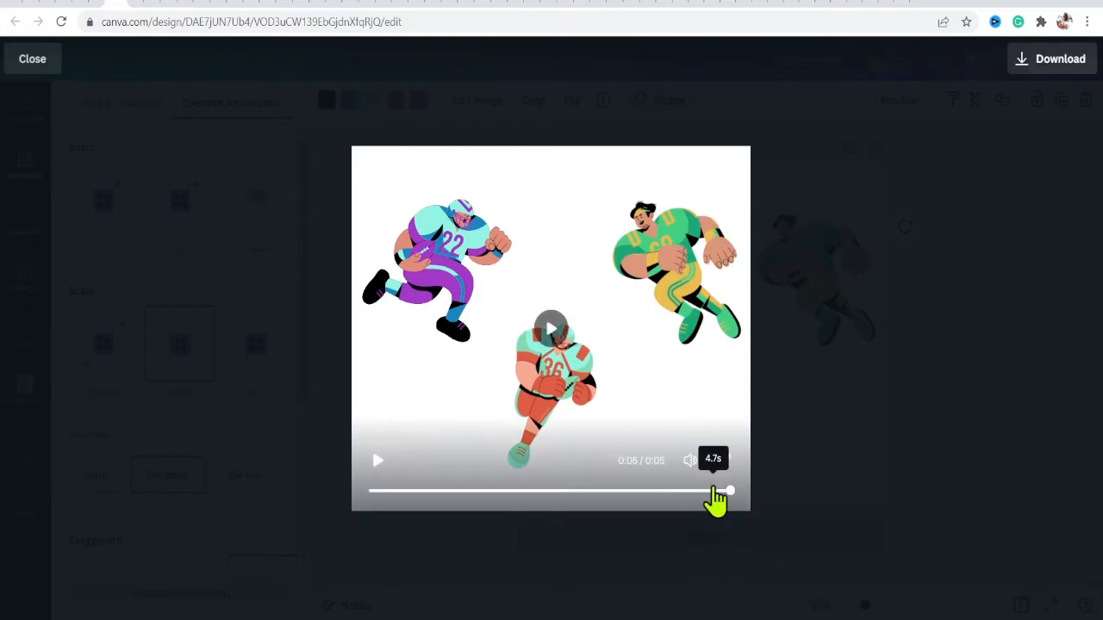
pyautogui.click(26, 74)
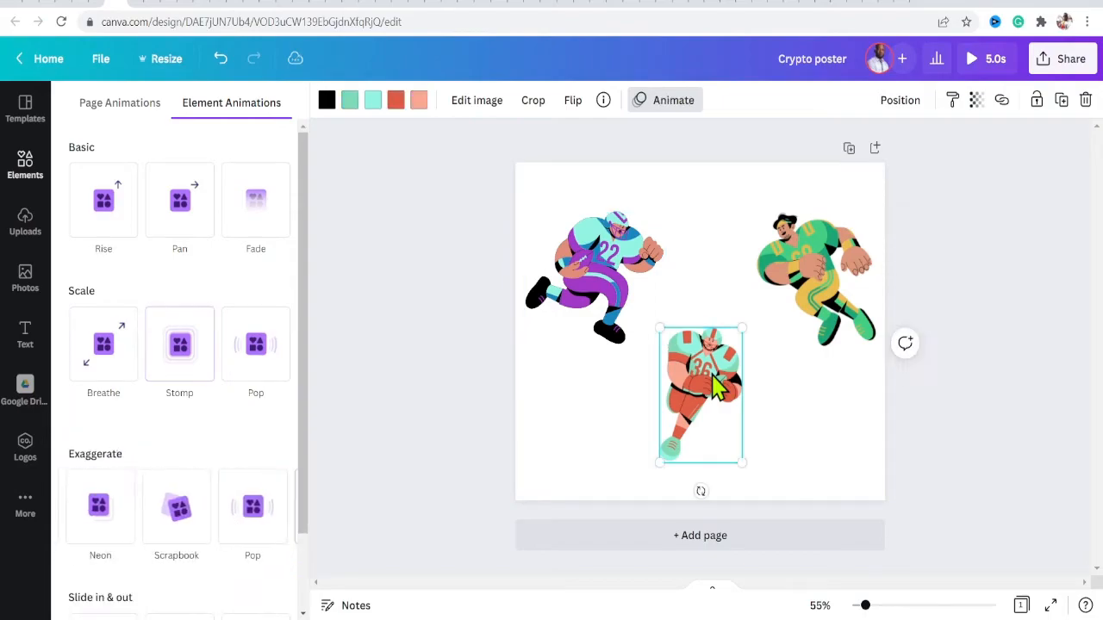
# - Delete the bottom centre player and the green player graphic, then reopen the Elements panel
pyautogui.press('Delete')
pyautogui.click(793, 269)
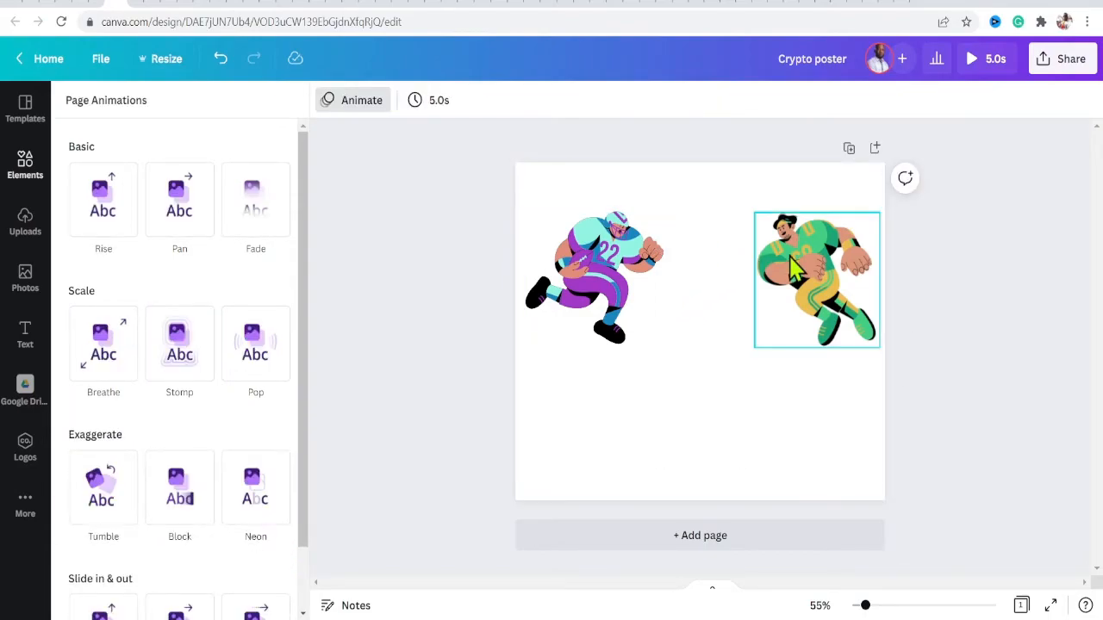
pyautogui.click(793, 269)
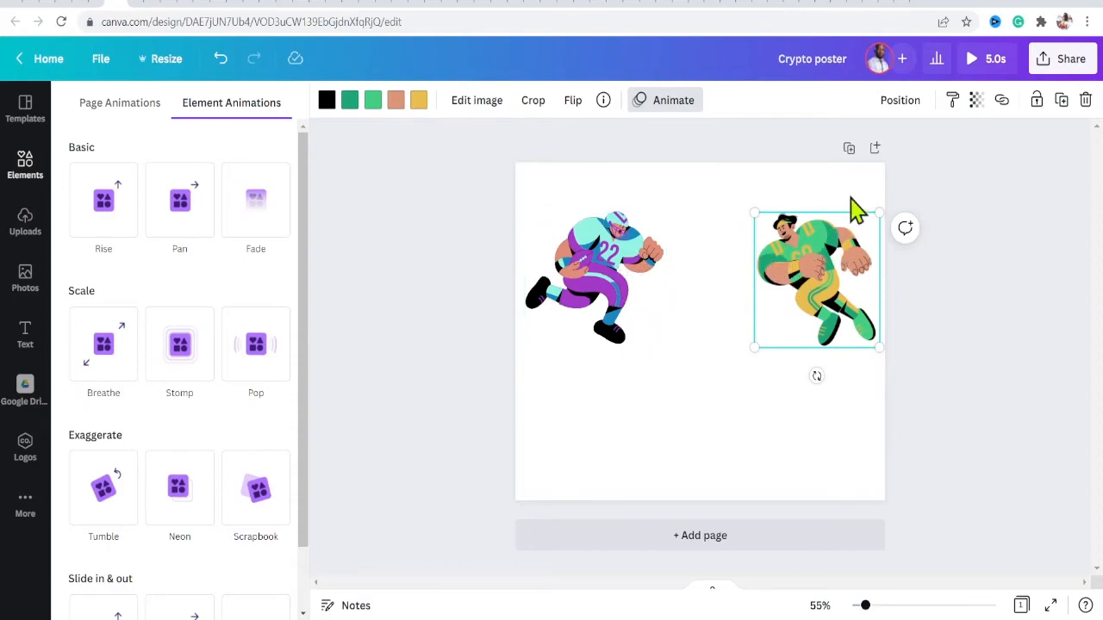
pyautogui.click(1085, 100)
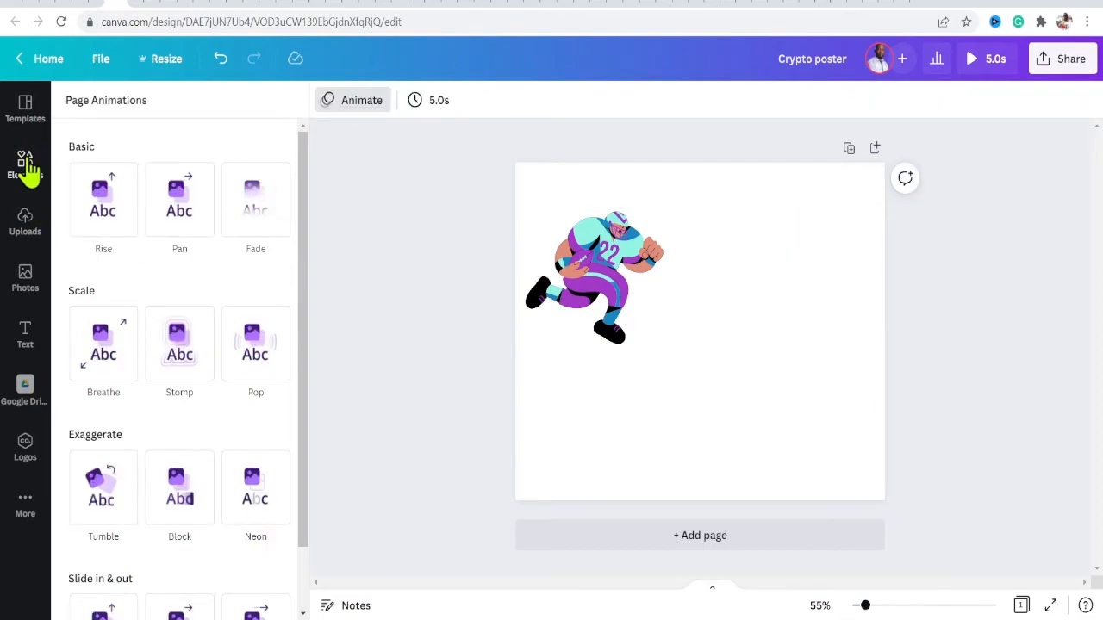
pyautogui.click(25, 168)
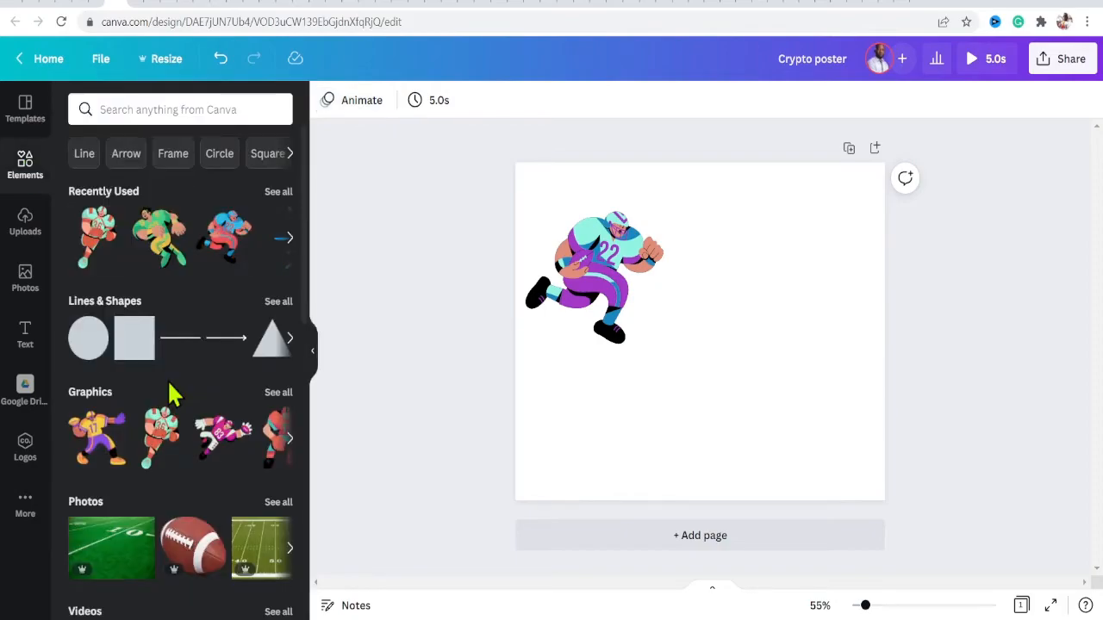
# - Add a football photo to the page, shrink it and place it beside the purple player
pyautogui.moveTo(181, 547); pyautogui.dragTo(628, 279)
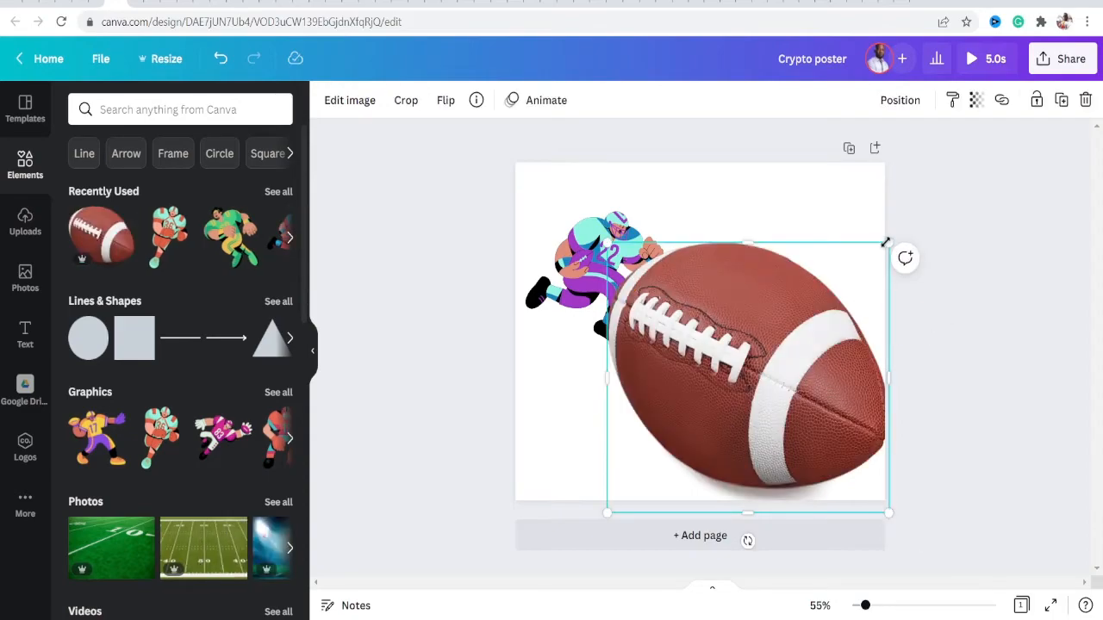
pyautogui.moveTo(742, 245)
pyautogui.mouseDown()
pyautogui.moveTo(746, 285)
pyautogui.moveTo(756, 229)
pyautogui.moveTo(743, 256)
pyautogui.moveTo(745, 324)
pyautogui.moveTo(764, 226)
pyautogui.moveTo(763, 242)
pyautogui.mouseUp()
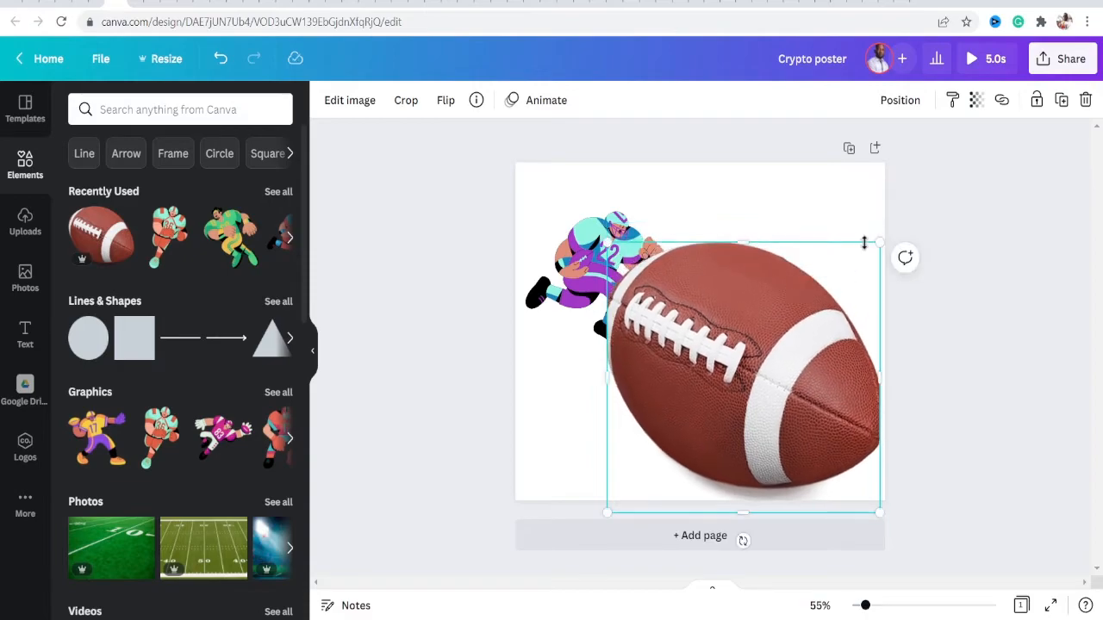
pyautogui.moveTo(881, 245); pyautogui.dragTo(757, 374)
pyautogui.moveTo(677, 452); pyautogui.dragTo(664, 296)
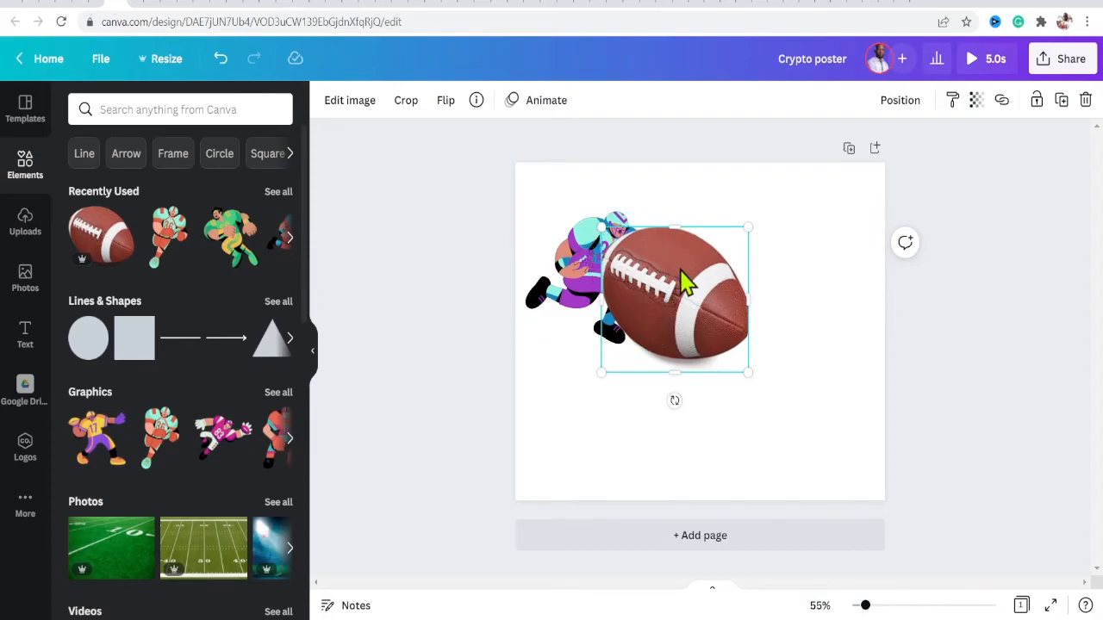
# - Send the football backward so it sits behind the purple player
pyautogui.click(899, 102)
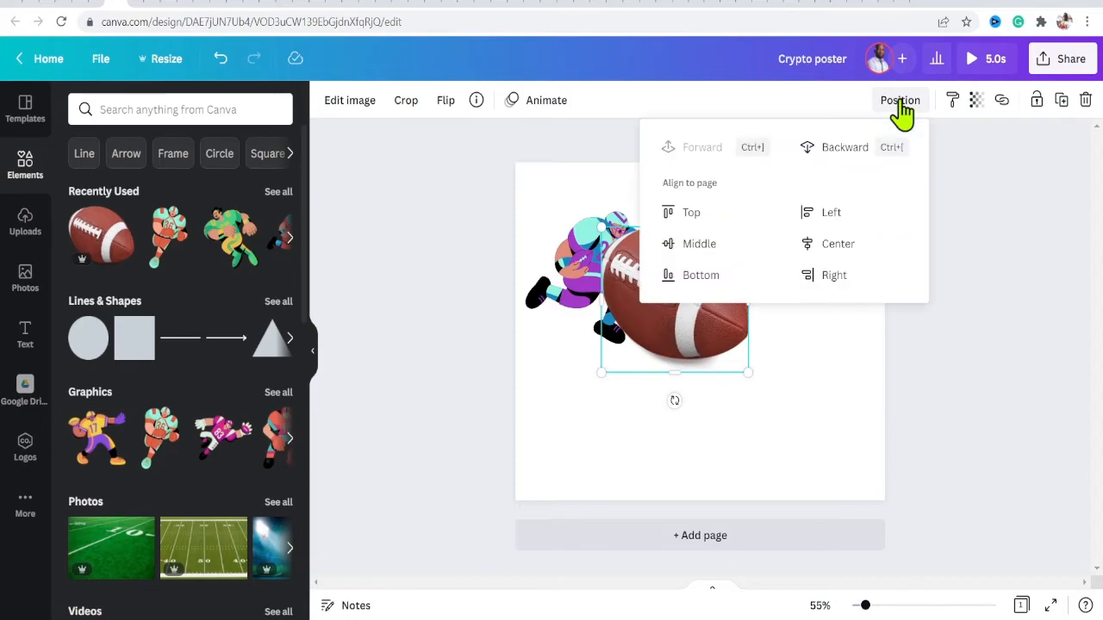
pyautogui.click(838, 147)
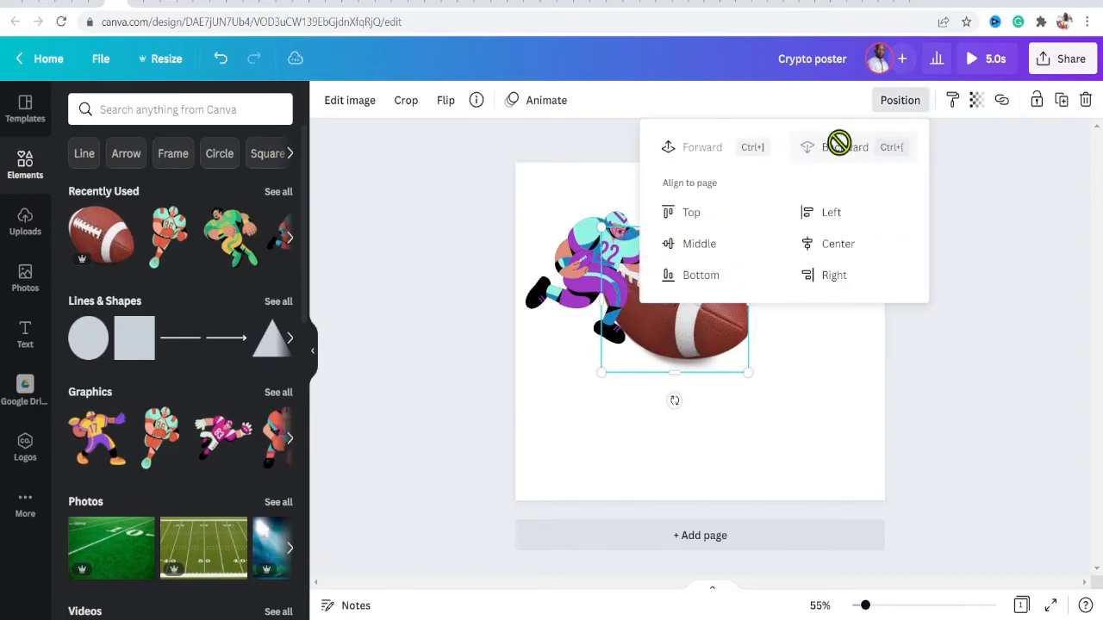
pyautogui.click(812, 366)
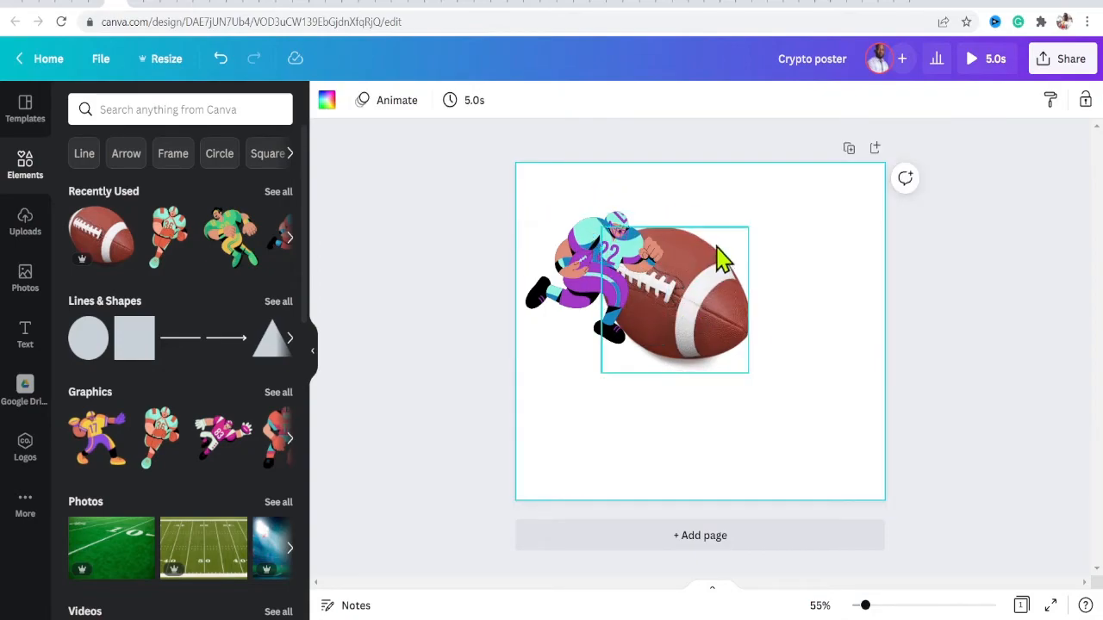
# - Add the orange number 36 player graphic, resize it and place it on the page's right side
pyautogui.moveTo(168, 237); pyautogui.dragTo(737, 314)
pyautogui.moveTo(794, 274); pyautogui.dragTo(898, 143)
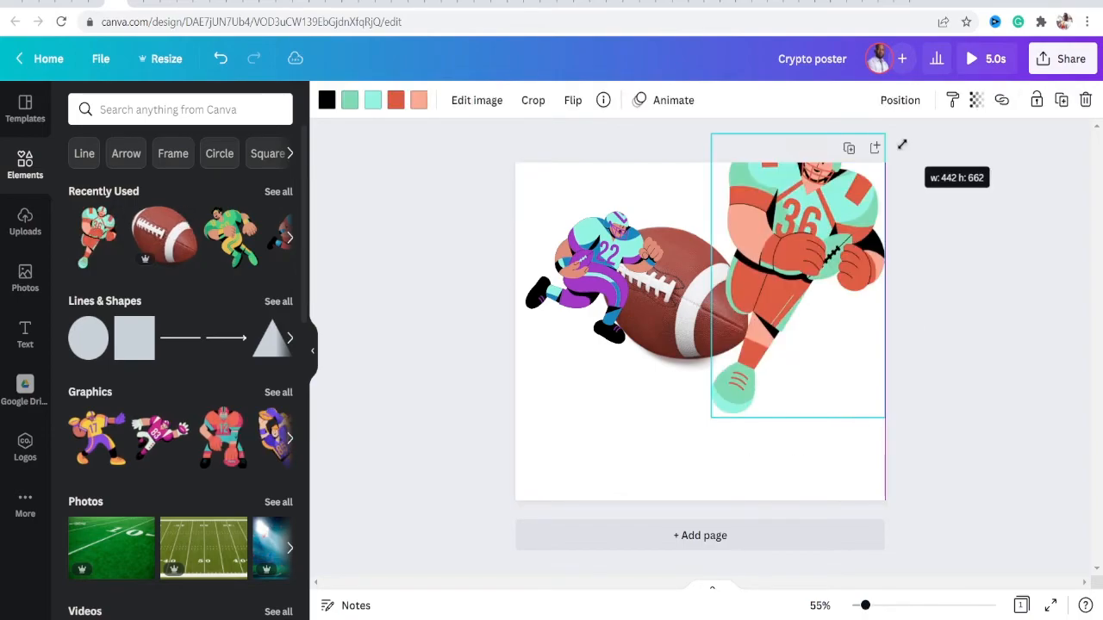
pyautogui.moveTo(850, 216); pyautogui.dragTo(810, 327)
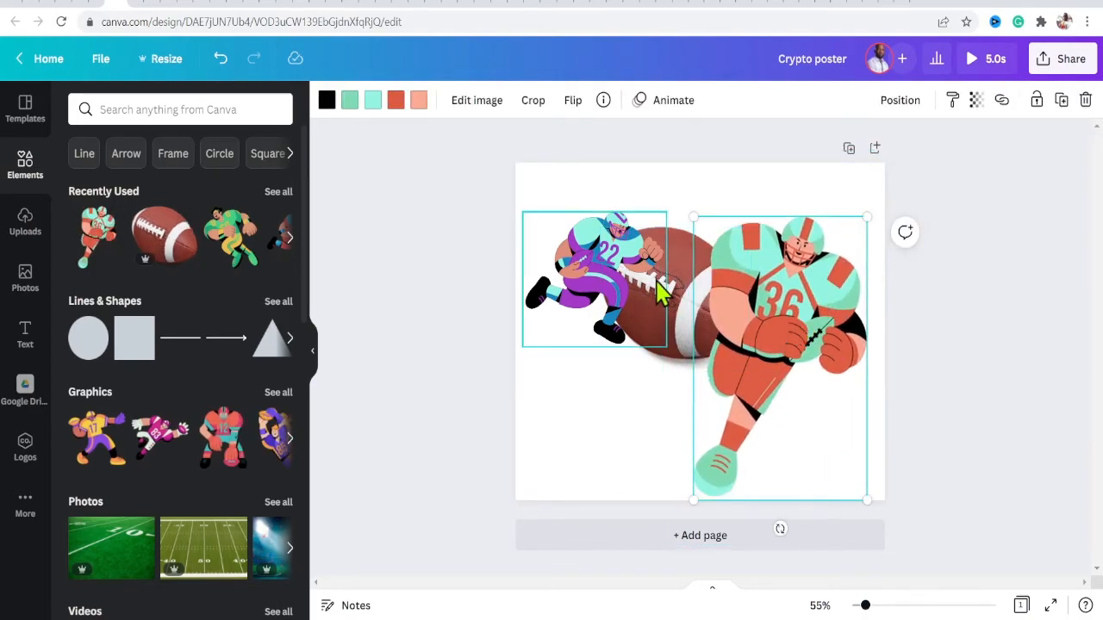
# - Add the green player graphic and enlarge it across the centre of the page
pyautogui.rightClick(779, 293)
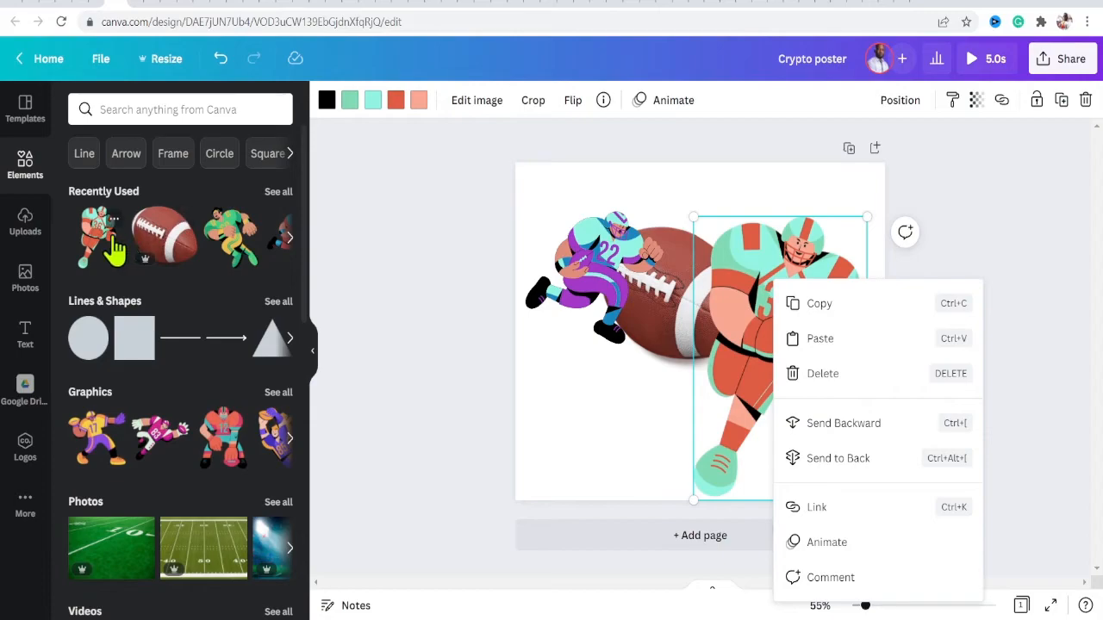
pyautogui.click(233, 245)
pyautogui.moveTo(777, 216); pyautogui.dragTo(836, 152)
pyautogui.moveTo(748, 239); pyautogui.dragTo(696, 361)
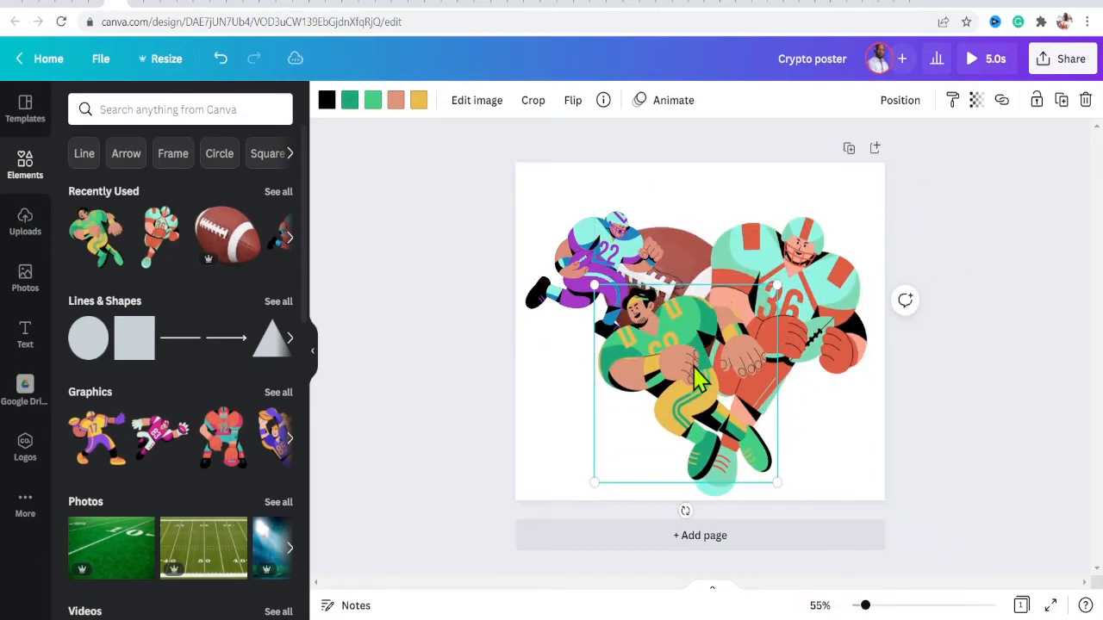
pyautogui.moveTo(594, 280); pyautogui.dragTo(511, 226)
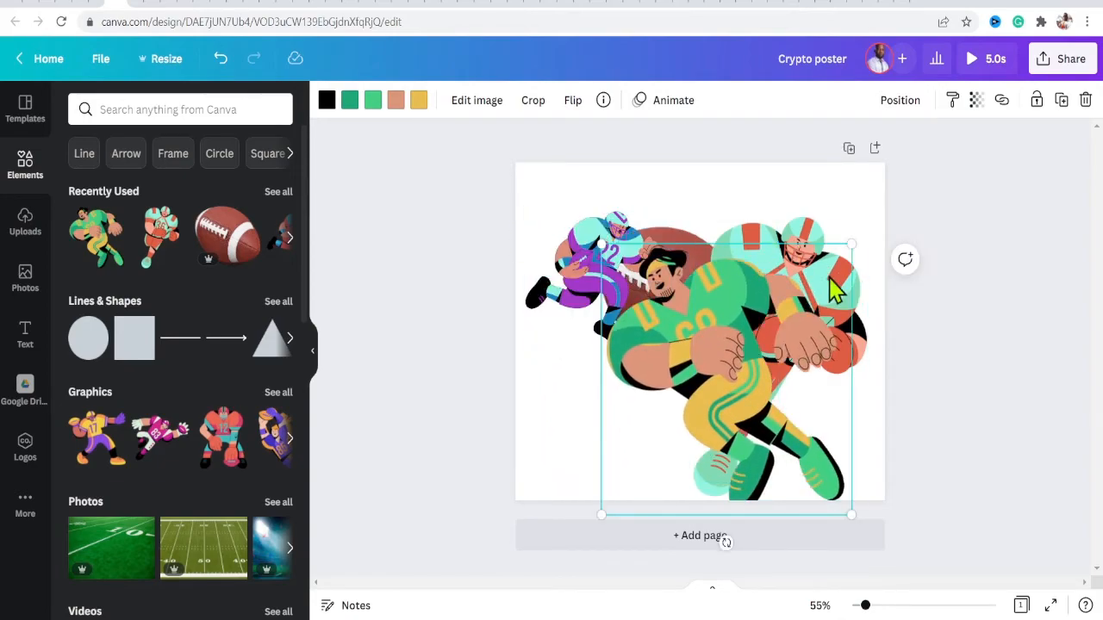
# - Send the green player backward one layer, then undo it
pyautogui.rightClick(722, 302)
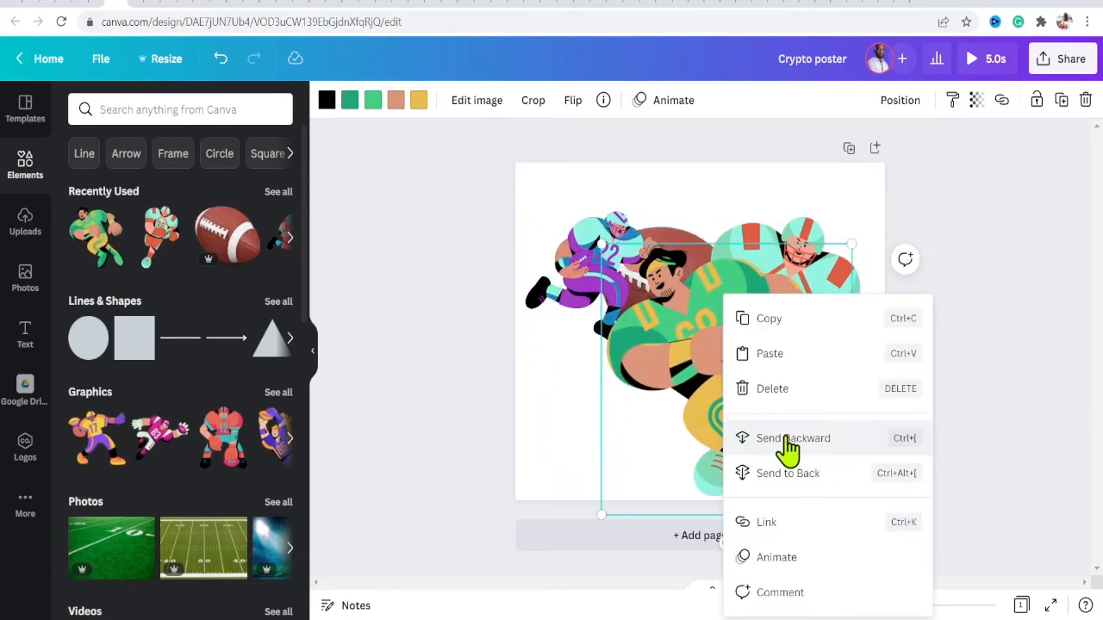
pyautogui.click(787, 438)
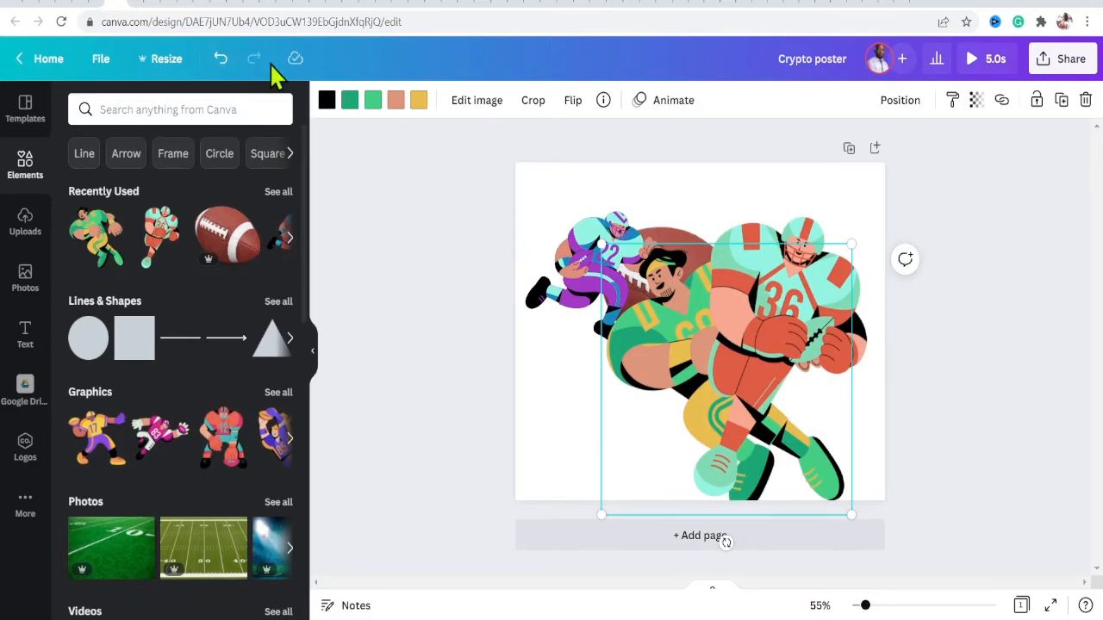
pyautogui.click(221, 62)
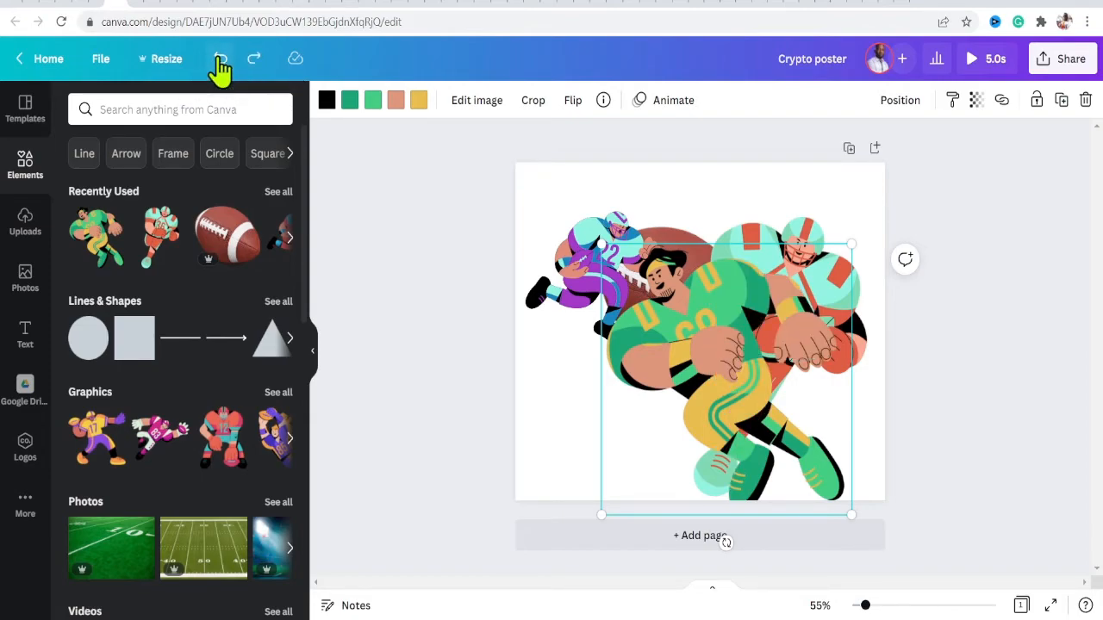
# - Send the green player to the back
pyautogui.rightClick(712, 324)
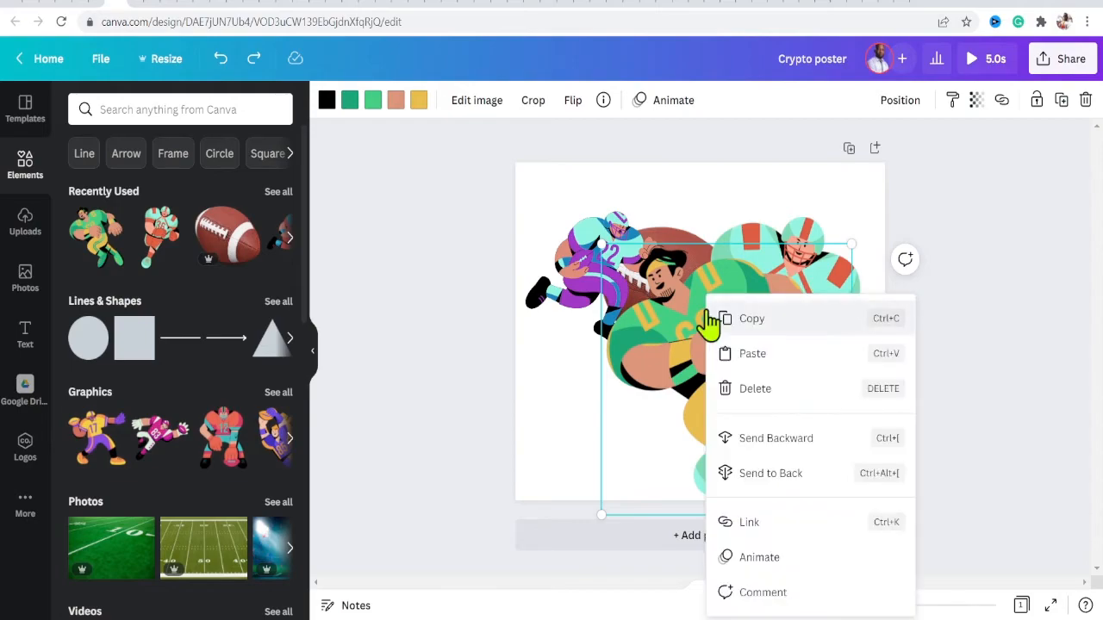
pyautogui.click(754, 474)
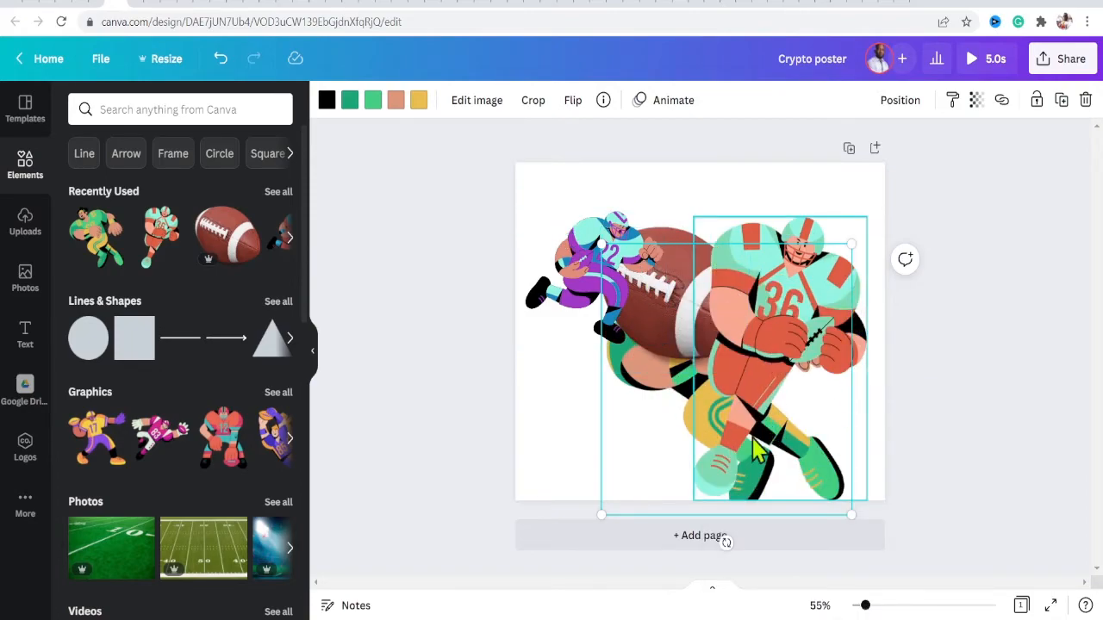
# - Send the number 36 player backward and lower its transparency
pyautogui.rightClick(748, 400)
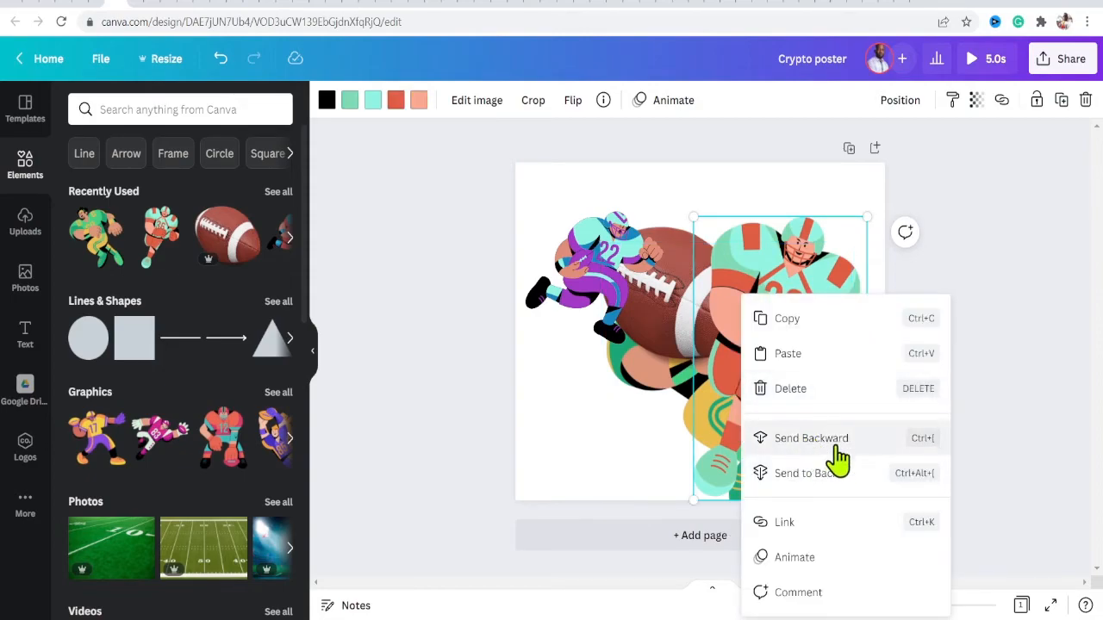
pyautogui.click(833, 463)
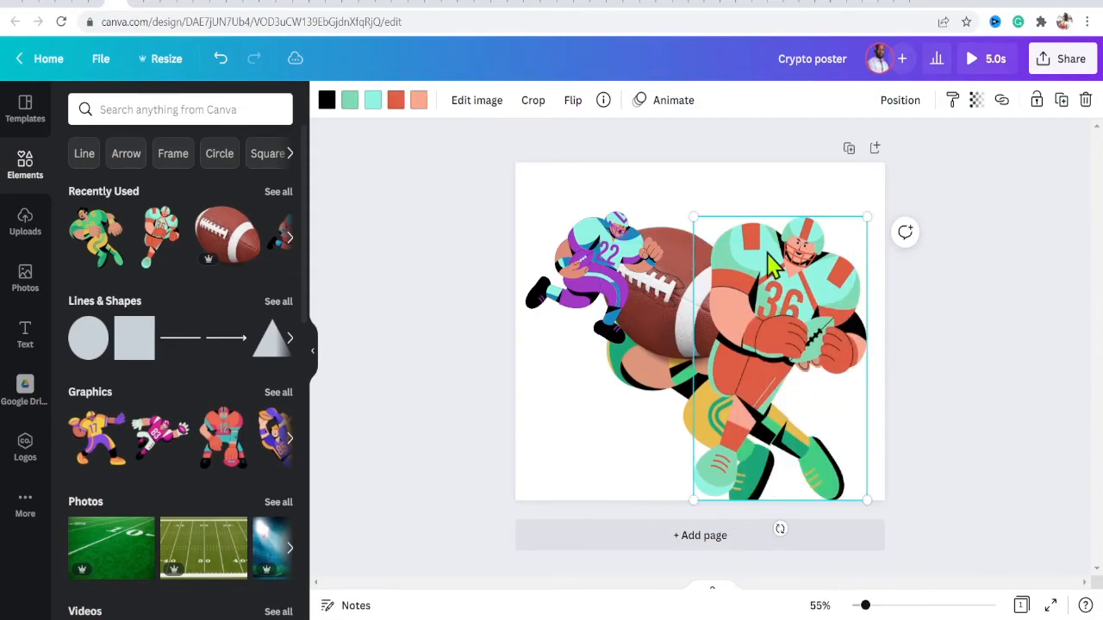
pyautogui.click(976, 103)
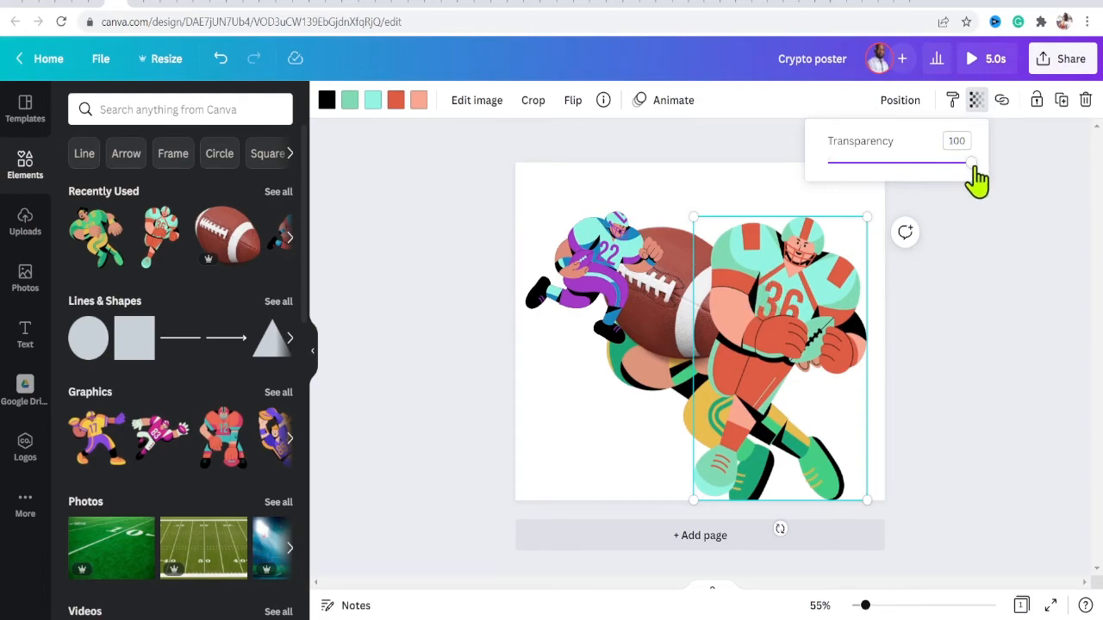
pyautogui.moveTo(973, 166); pyautogui.dragTo(935, 167)
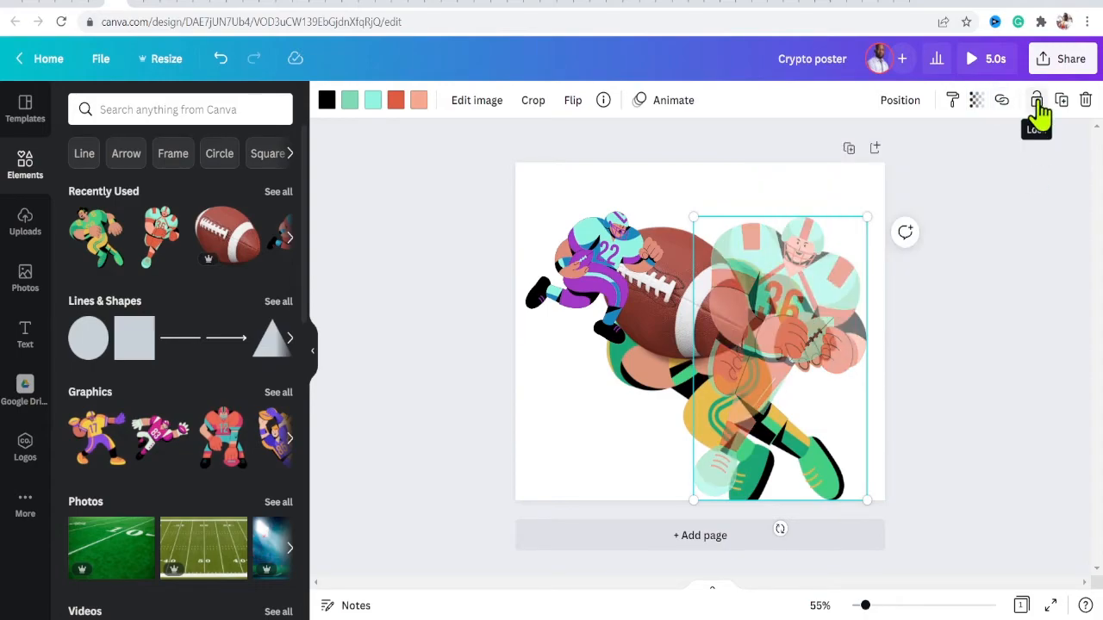
# - Move the number 36 player to the top-right corner and lock it
pyautogui.moveTo(778, 307); pyautogui.dragTo(790, 269)
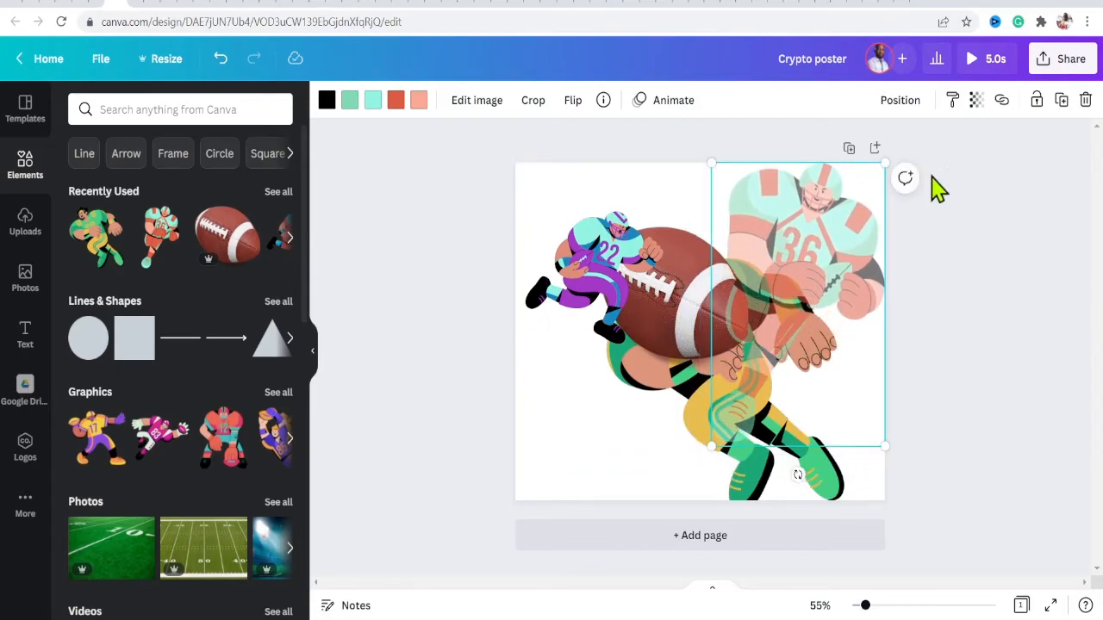
pyautogui.click(1037, 105)
# - Shift the green player and the purple player slightly to the left
pyautogui.moveTo(757, 241)
pyautogui.mouseDown()
pyautogui.moveTo(753, 251)
pyautogui.moveTo(810, 207)
pyautogui.moveTo(767, 195)
pyautogui.moveTo(810, 306)
pyautogui.mouseUp()
pyautogui.click(805, 225)
pyautogui.moveTo(710, 380); pyautogui.dragTo(684, 382)
pyautogui.moveTo(571, 271); pyautogui.dragTo(525, 261)
# - Move the football up to the page's top edge and unlock the number 36 player
pyautogui.click(716, 284)
pyautogui.moveTo(716, 284); pyautogui.dragTo(660, 180)
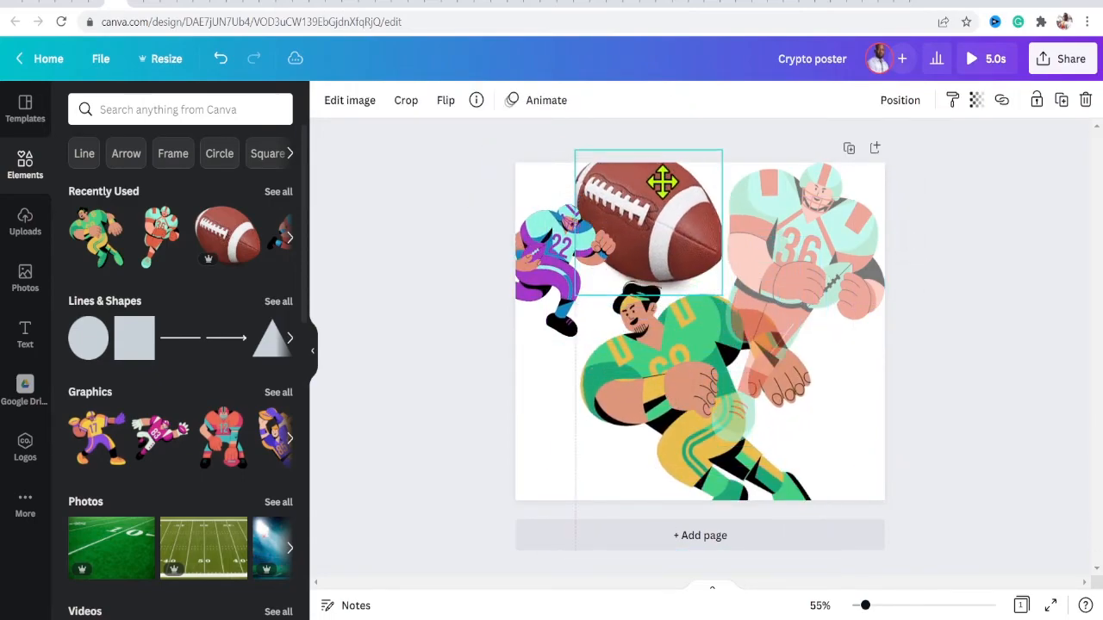
pyautogui.click(851, 202)
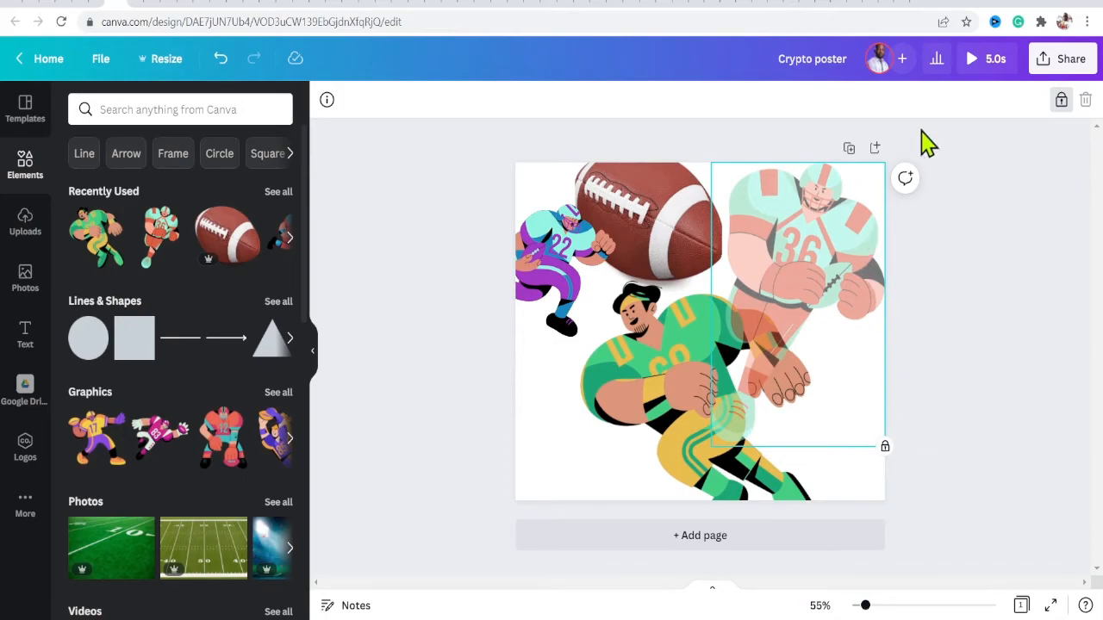
pyautogui.click(1061, 101)
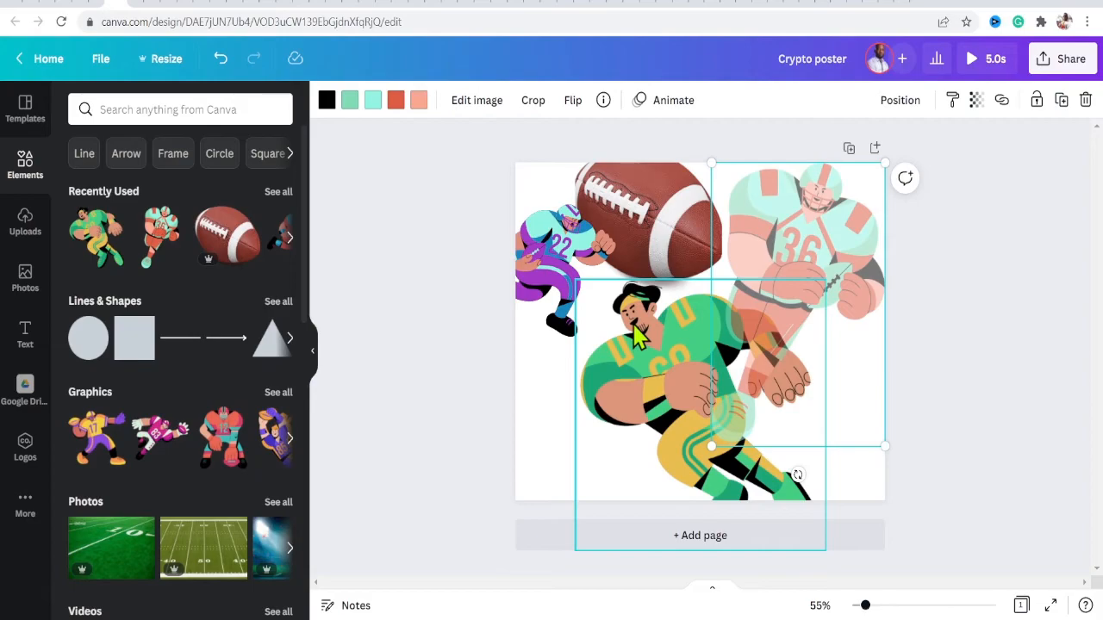
# - Move the green player down to the lower left and duplicate it
pyautogui.moveTo(637, 337); pyautogui.dragTo(645, 358)
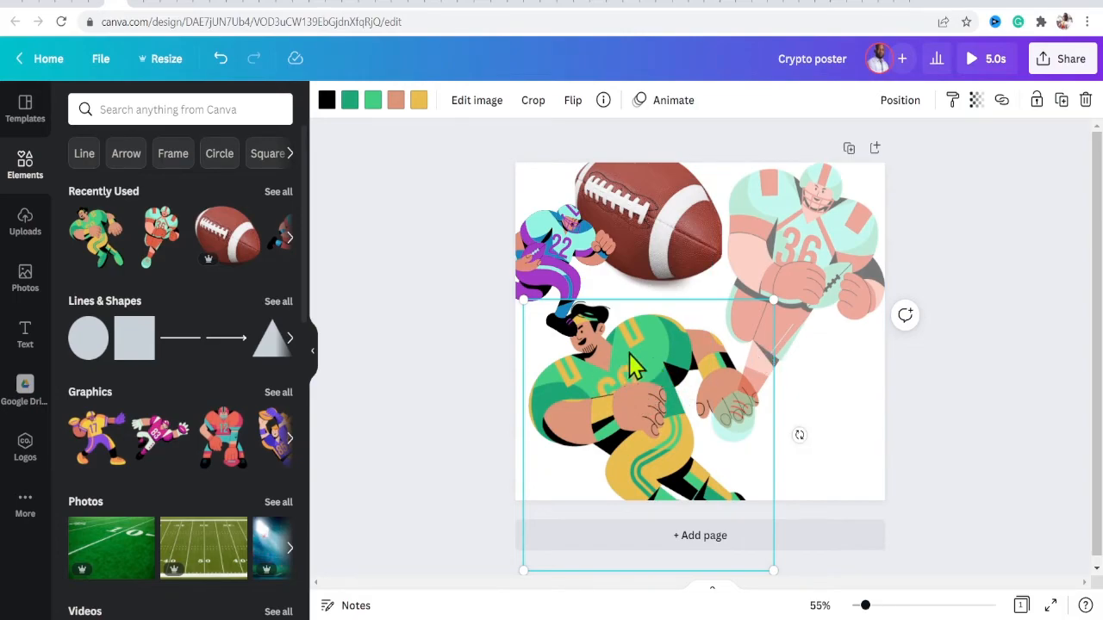
pyautogui.moveTo(626, 366); pyautogui.dragTo(619, 398)
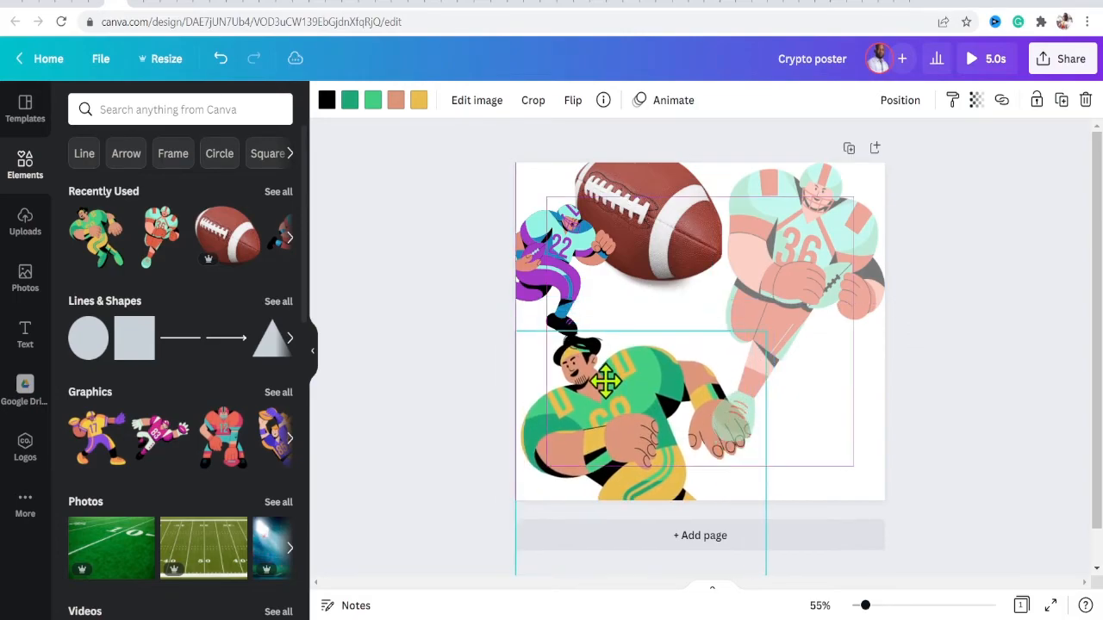
pyautogui.click(1062, 102)
pyautogui.moveTo(583, 443); pyautogui.dragTo(780, 306)
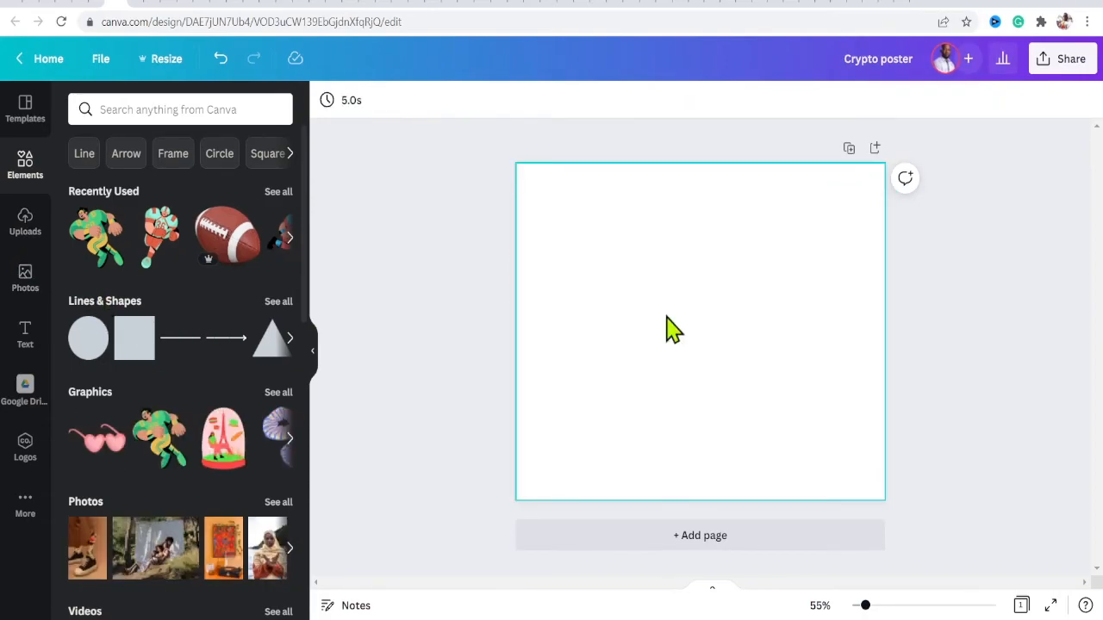
# - Add a heading to the blank page and change its text to Digital Creators Hub
pyautogui.click(25, 336)
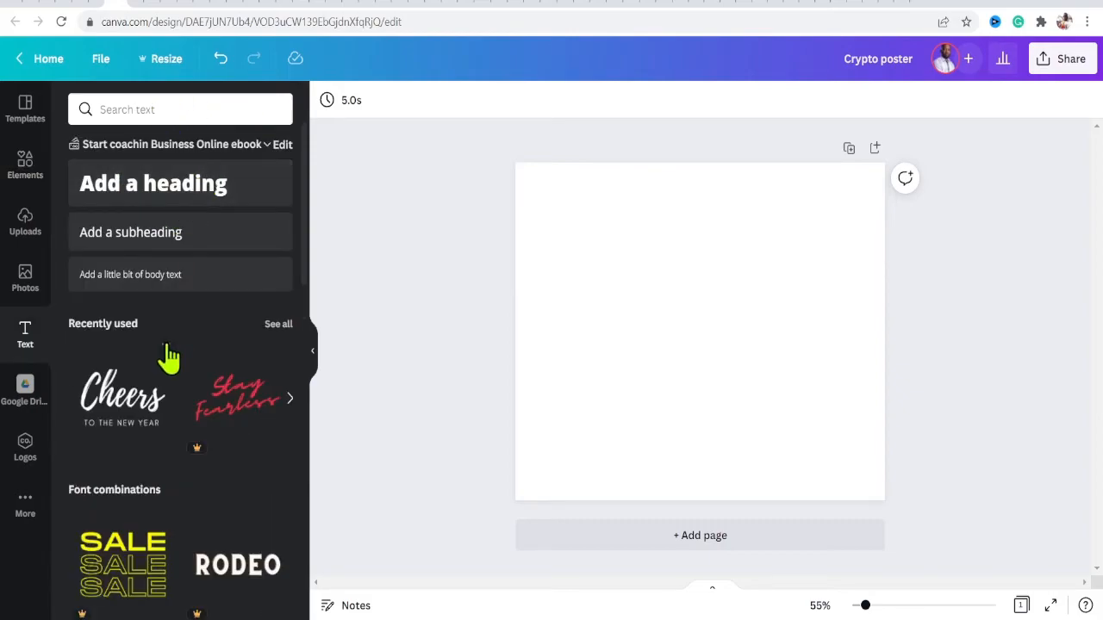
pyautogui.click(646, 243)
pyautogui.click(155, 191)
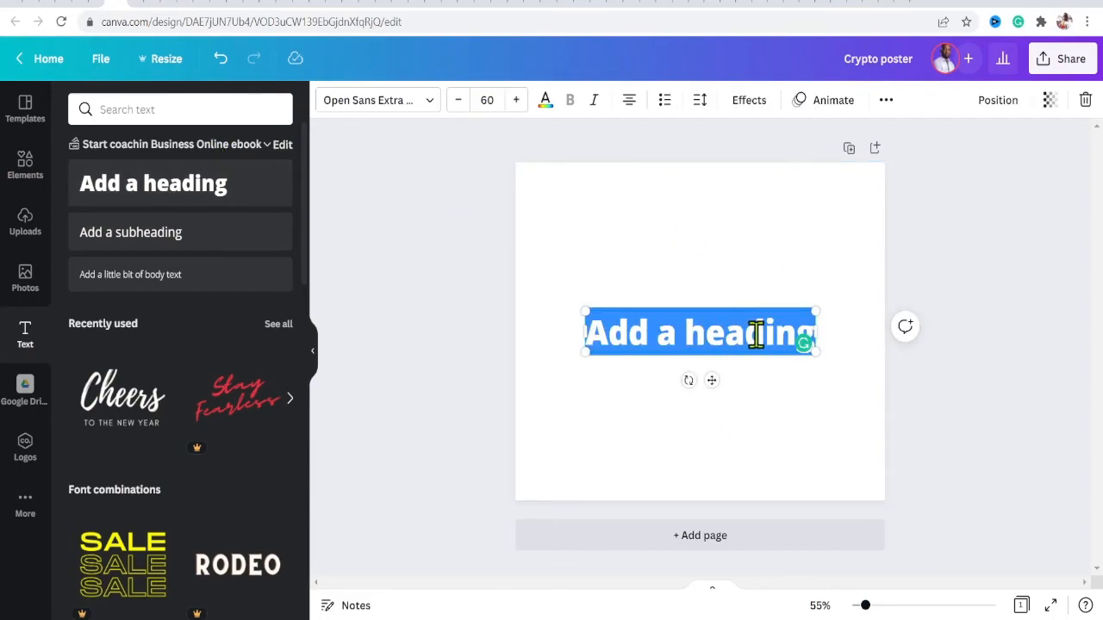
pyautogui.tripleClick(791, 332)
pyautogui.press('BackSpace')
pyautogui.write('D')
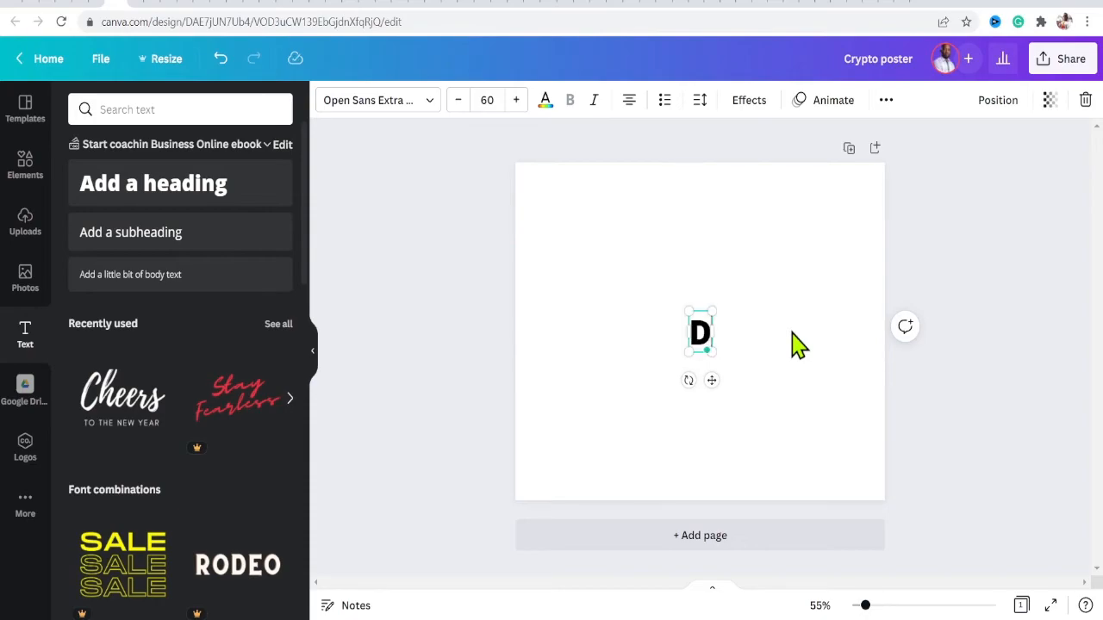
pyautogui.write('igital Creators Hub')
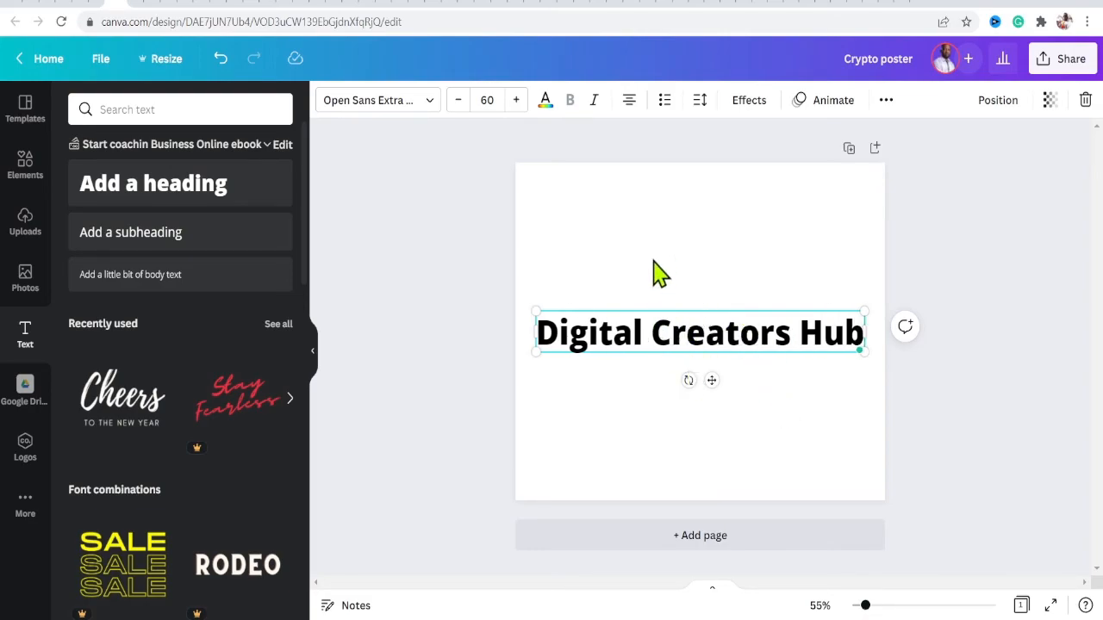
# - Change the heading's font to Horizon
pyautogui.click(431, 112)
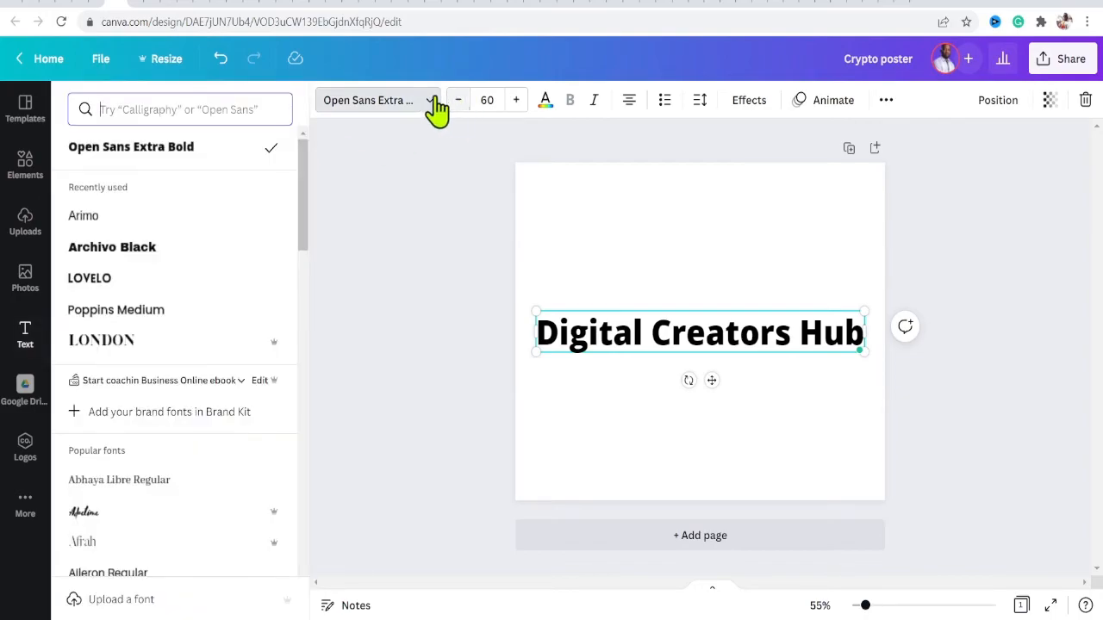
pyautogui.moveTo(305, 165); pyautogui.dragTo(300, 390)
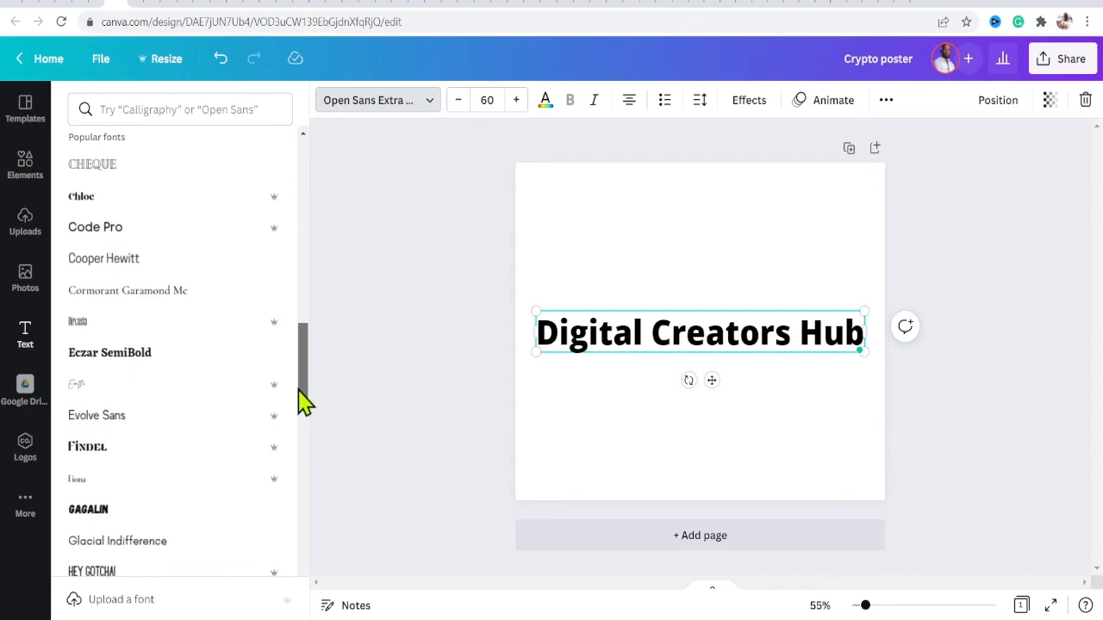
pyautogui.scroll(-2, 287, 334)
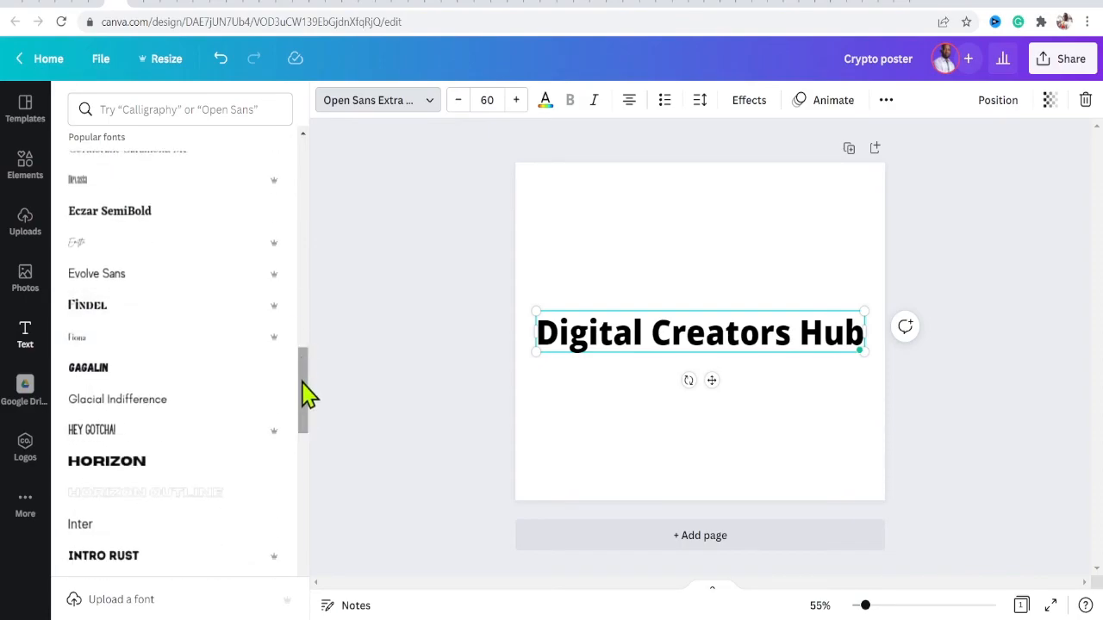
pyautogui.scroll(-5, 304, 405)
pyautogui.scroll(-5, 308, 438)
pyautogui.scroll(-2, 312, 496)
pyautogui.scroll(-10, 306, 517)
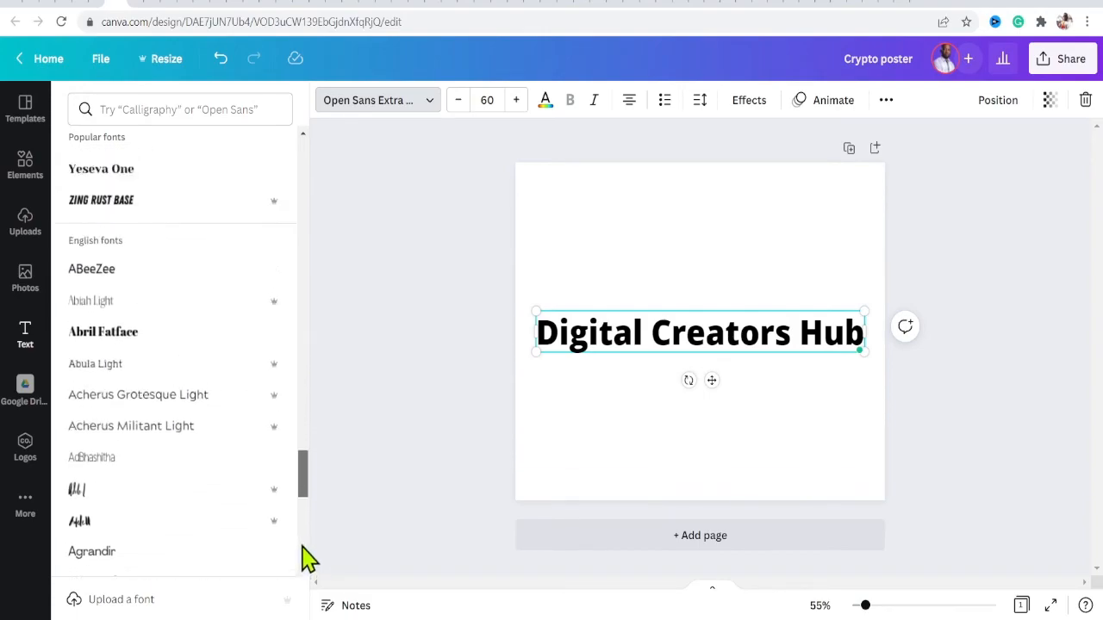
pyautogui.scroll(20, 312, 483)
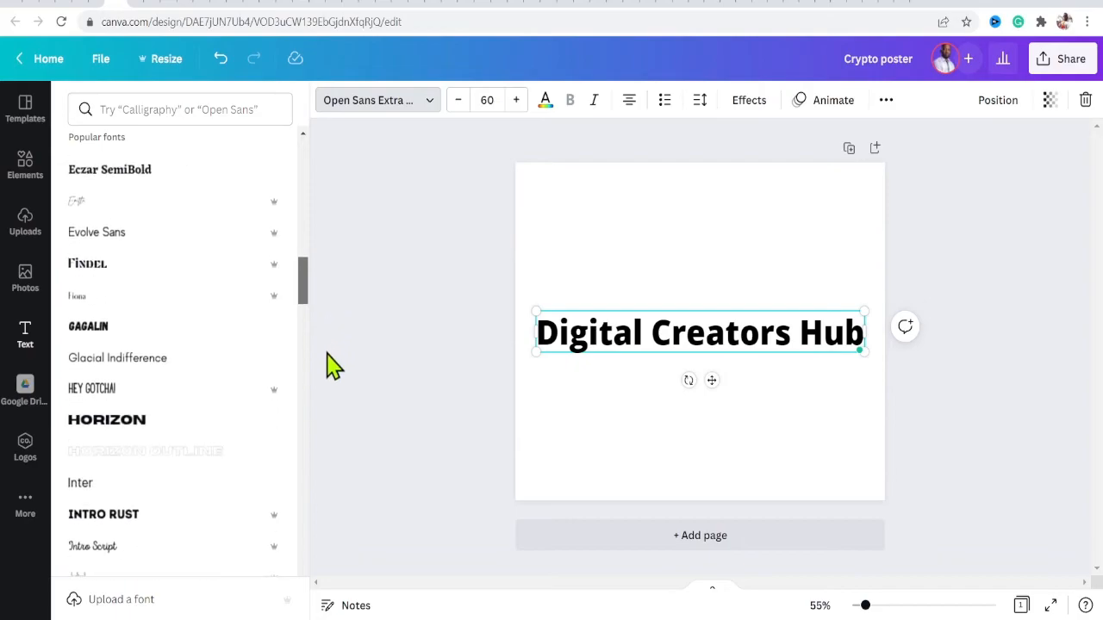
pyautogui.scroll(-1, 330, 368)
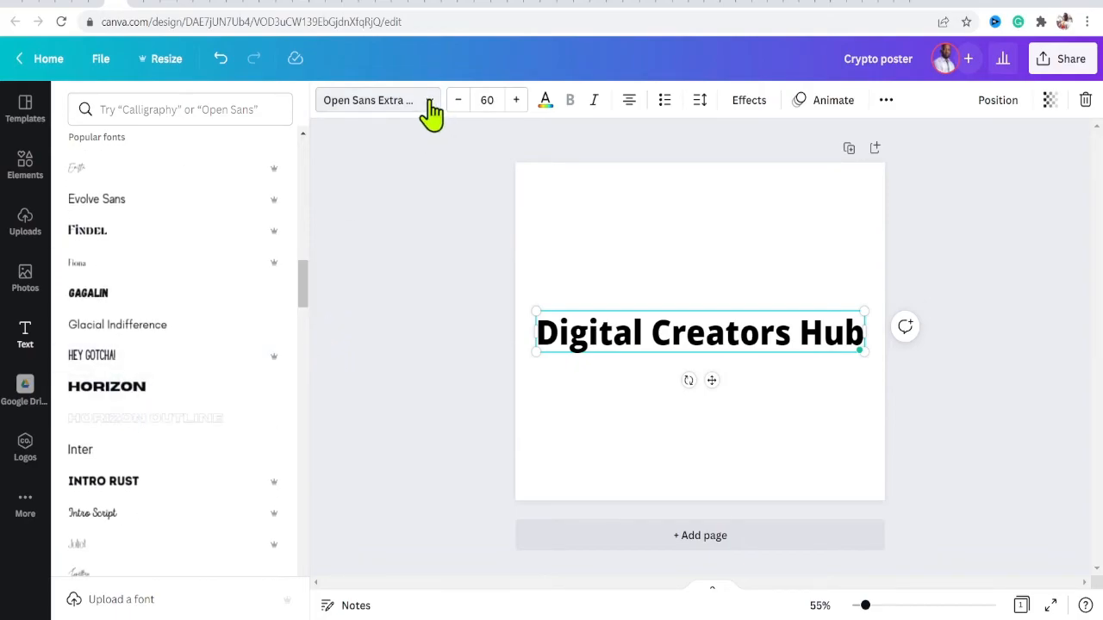
pyautogui.click(129, 397)
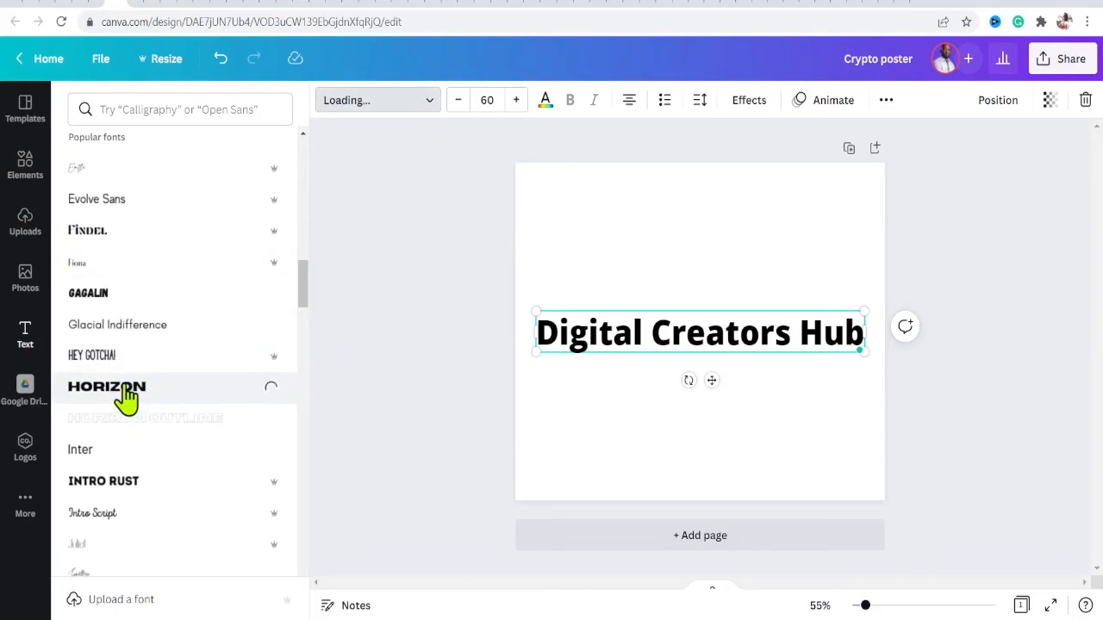
# - Set the heading's font size to 51
pyautogui.click(457, 104)
pyautogui.click(457, 104)
pyautogui.click(457, 104)
pyautogui.click(456, 104)
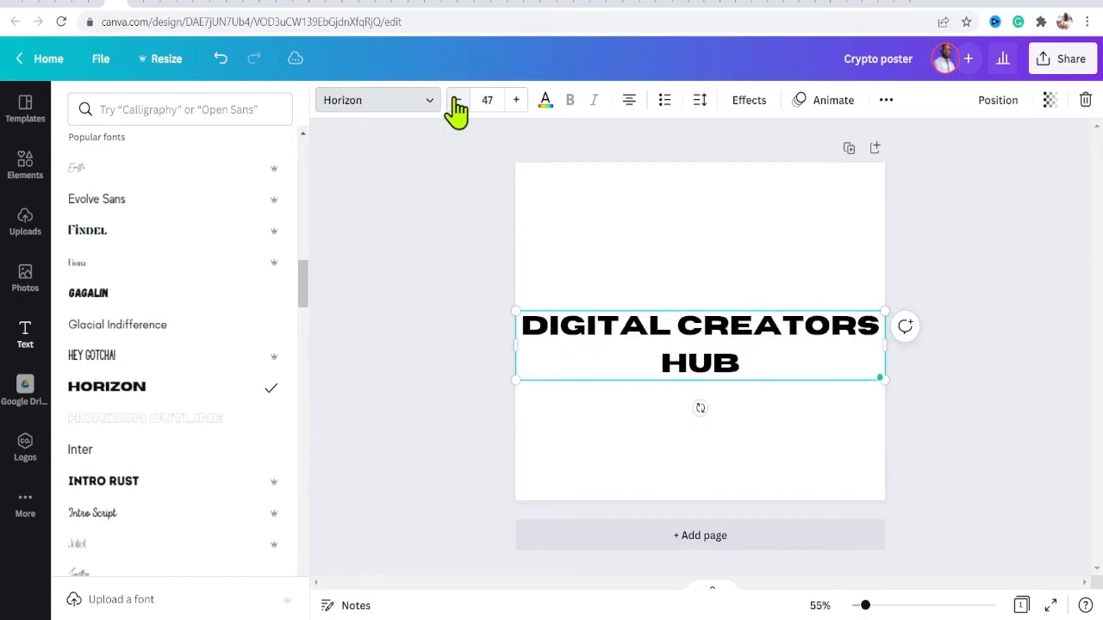
pyautogui.click(517, 102)
pyautogui.click(517, 101)
pyautogui.click(517, 102)
pyautogui.click(517, 102)
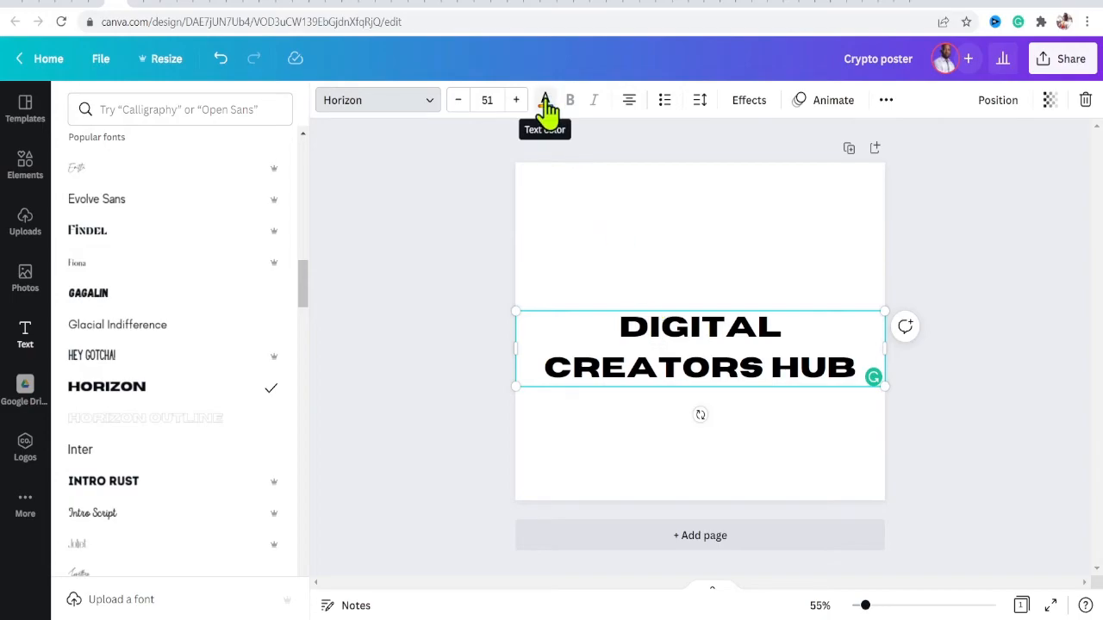
# - Color the heading text red
pyautogui.click(545, 104)
pyautogui.click(199, 297)
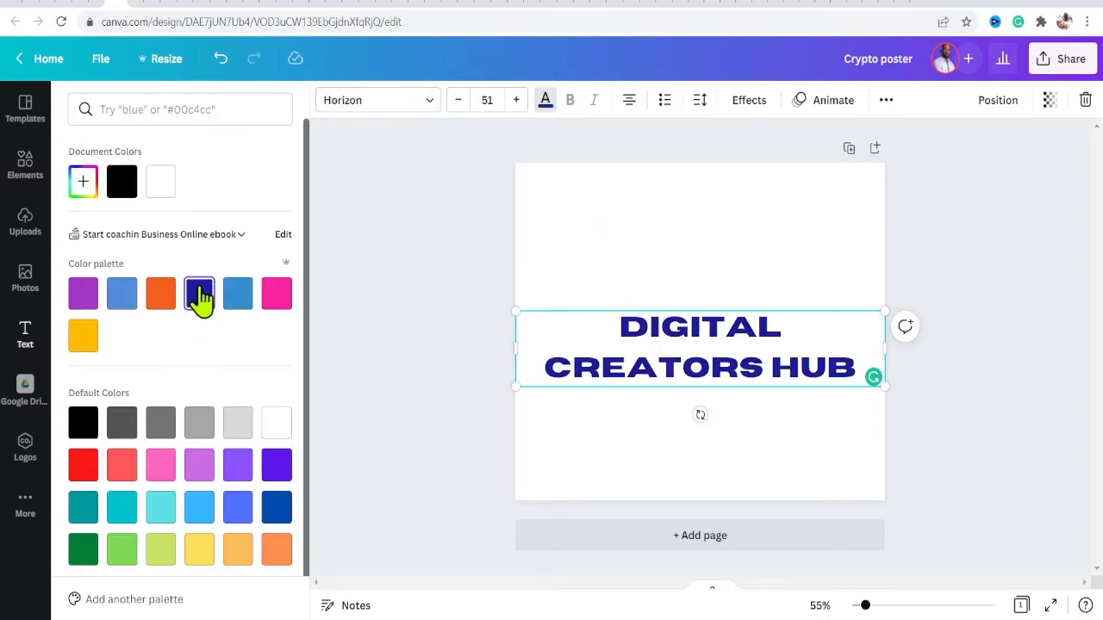
pyautogui.click(87, 473)
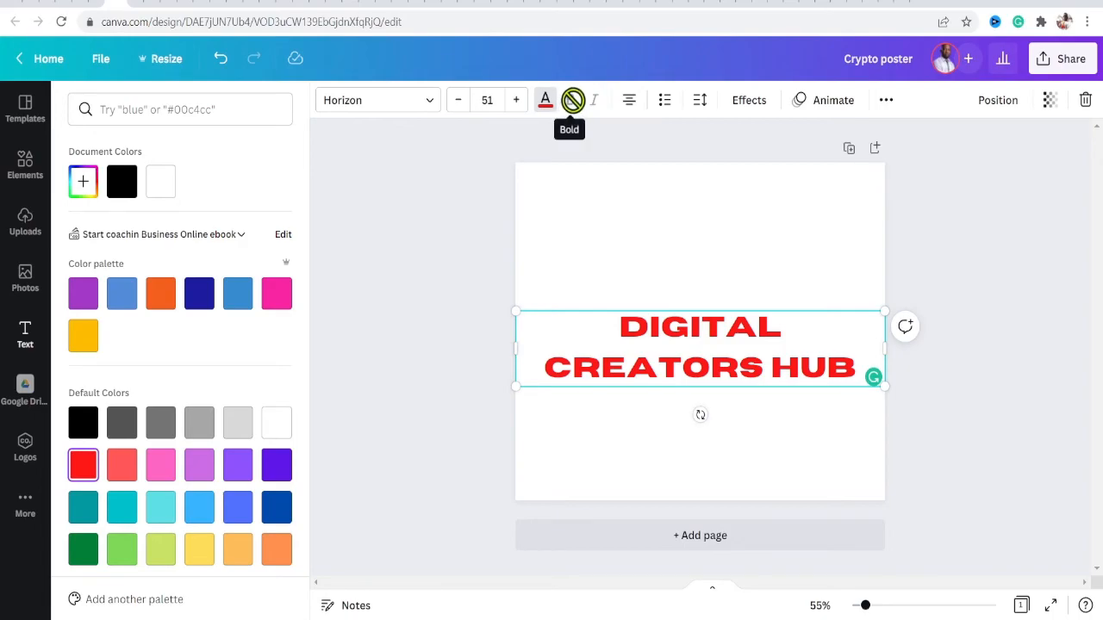
# - Try left and right alignment on the heading before returning it to centred
pyautogui.click(629, 100)
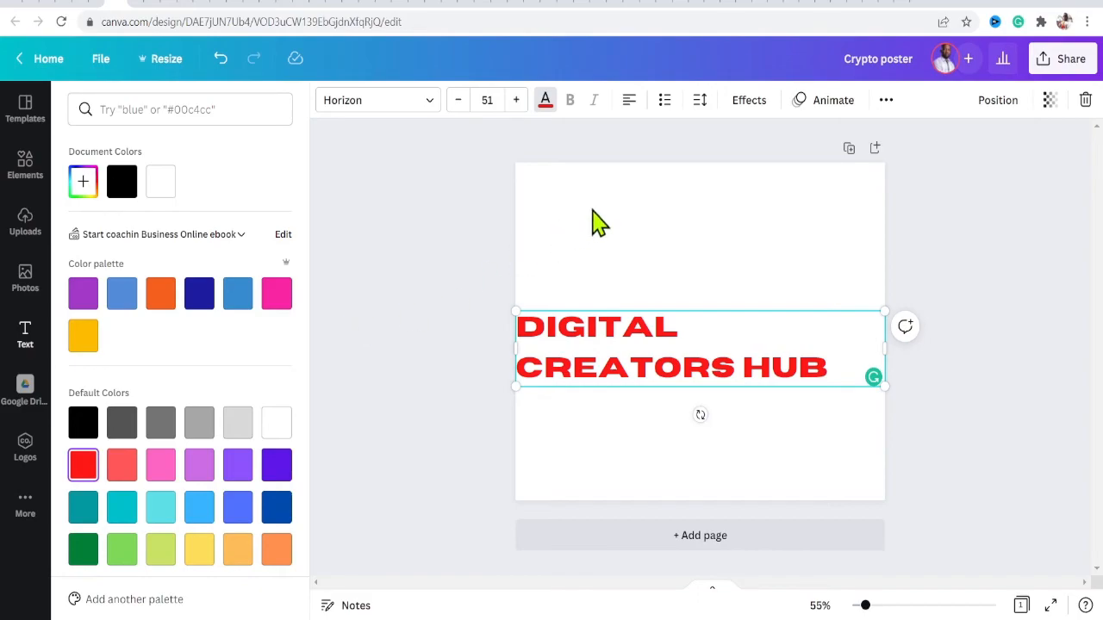
pyautogui.hotkey('ctrl', 'shift', 'r')
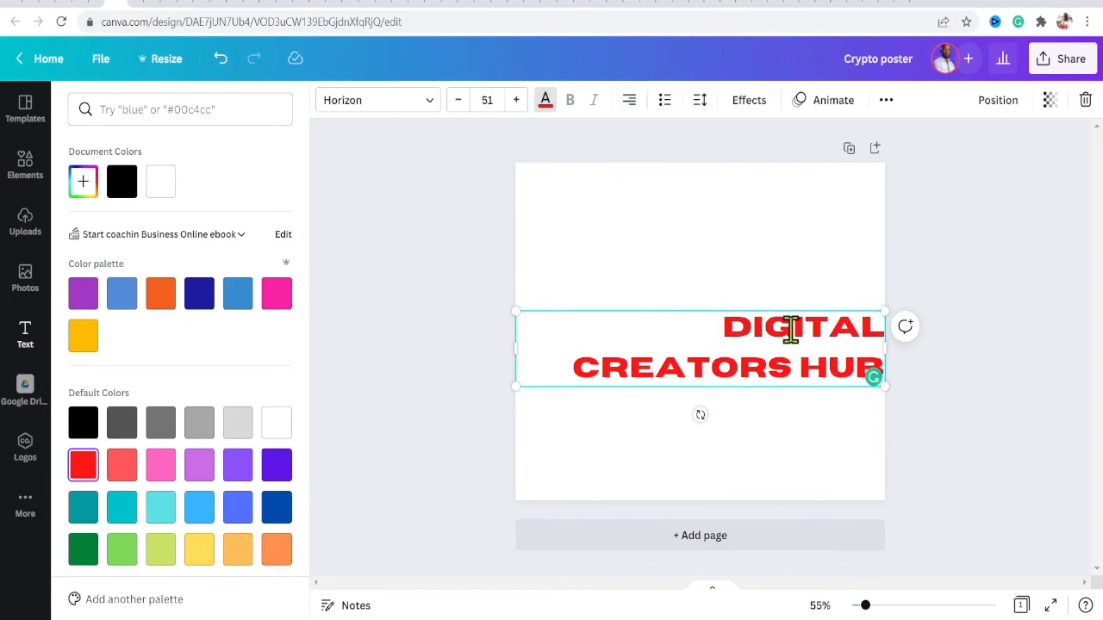
pyautogui.click(630, 102)
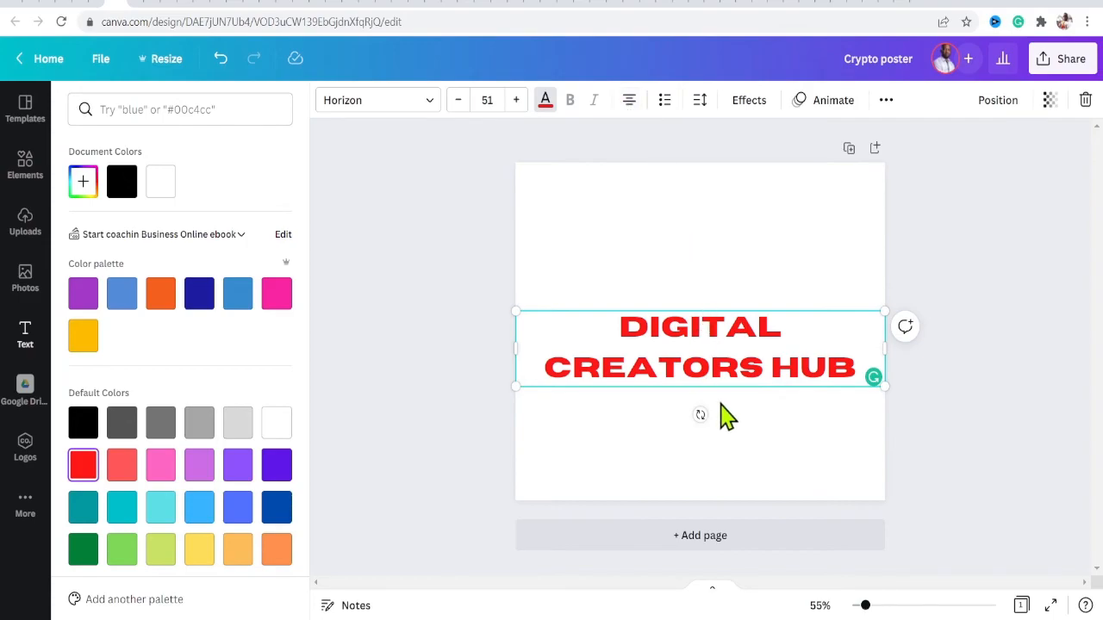
# - Move the heading up near the top of the page
pyautogui.click(793, 449)
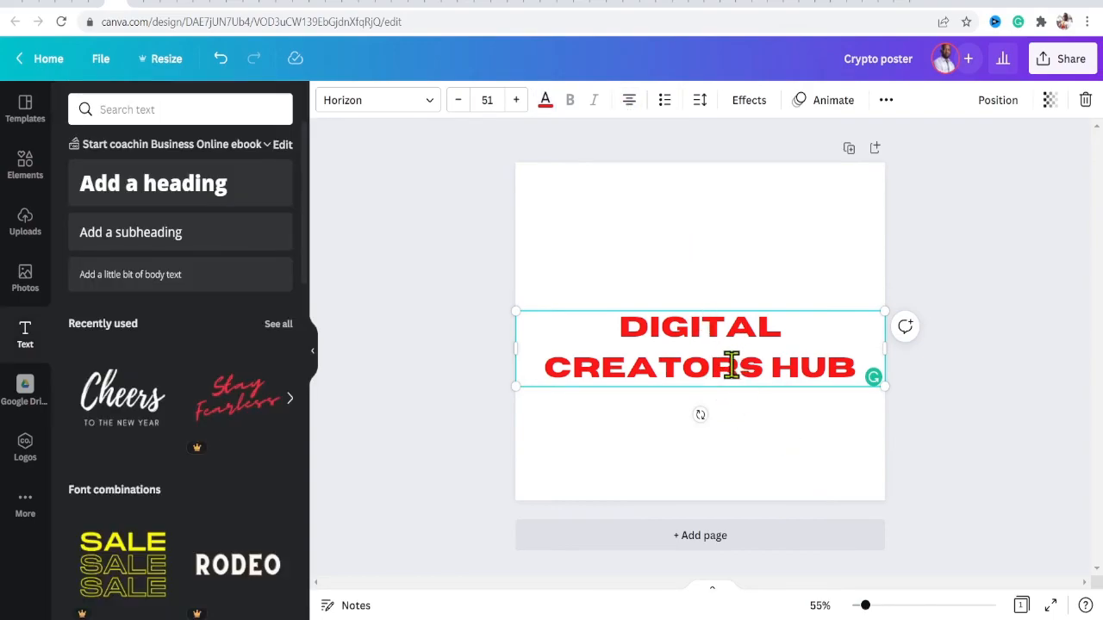
pyautogui.click(803, 263)
pyautogui.moveTo(788, 326); pyautogui.dragTo(767, 191)
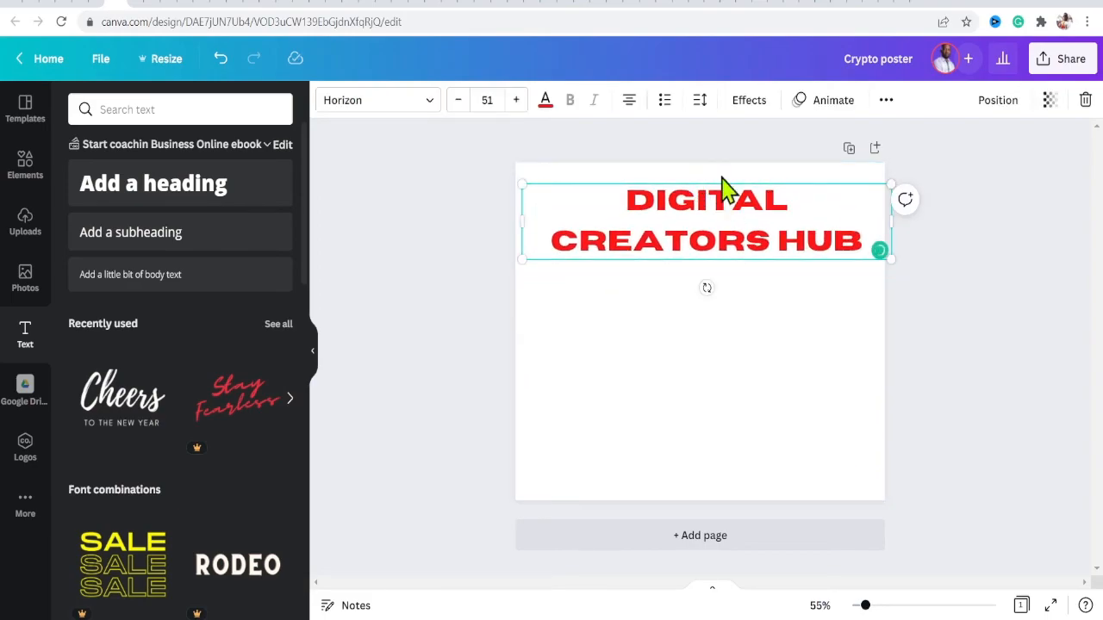
# - Set the heading's line spacing to 1.15
pyautogui.click(701, 103)
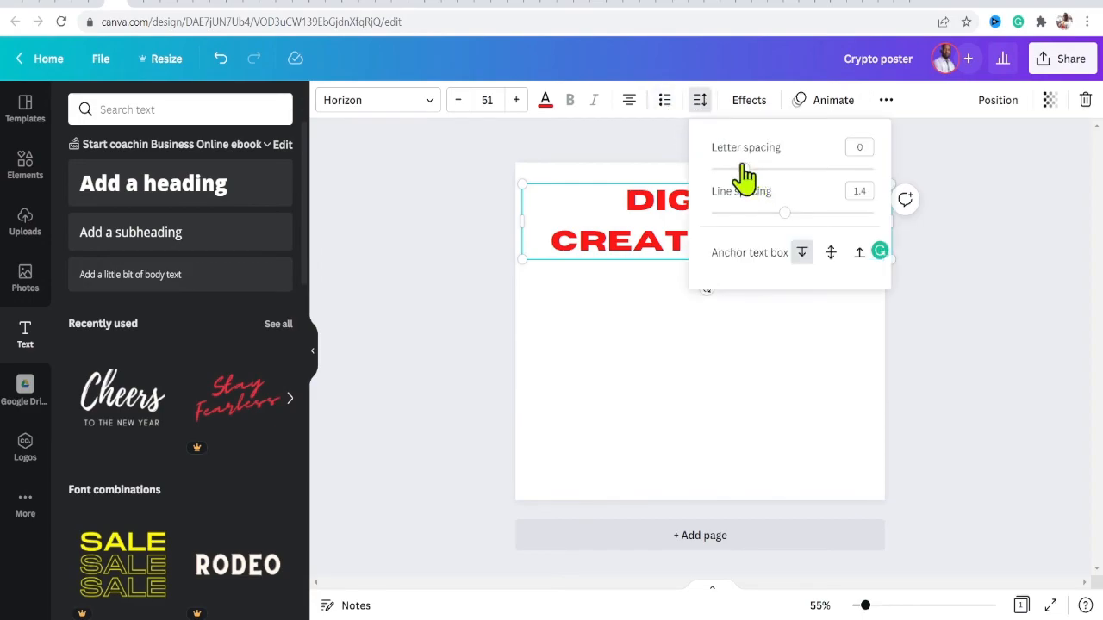
pyautogui.moveTo(744, 177)
pyautogui.mouseDown()
pyautogui.moveTo(750, 207)
pyautogui.moveTo(798, 173)
pyautogui.moveTo(780, 177)
pyautogui.moveTo(834, 166)
pyautogui.moveTo(701, 178)
pyautogui.moveTo(768, 183)
pyautogui.moveTo(744, 187)
pyautogui.moveTo(811, 227)
pyautogui.mouseUp()
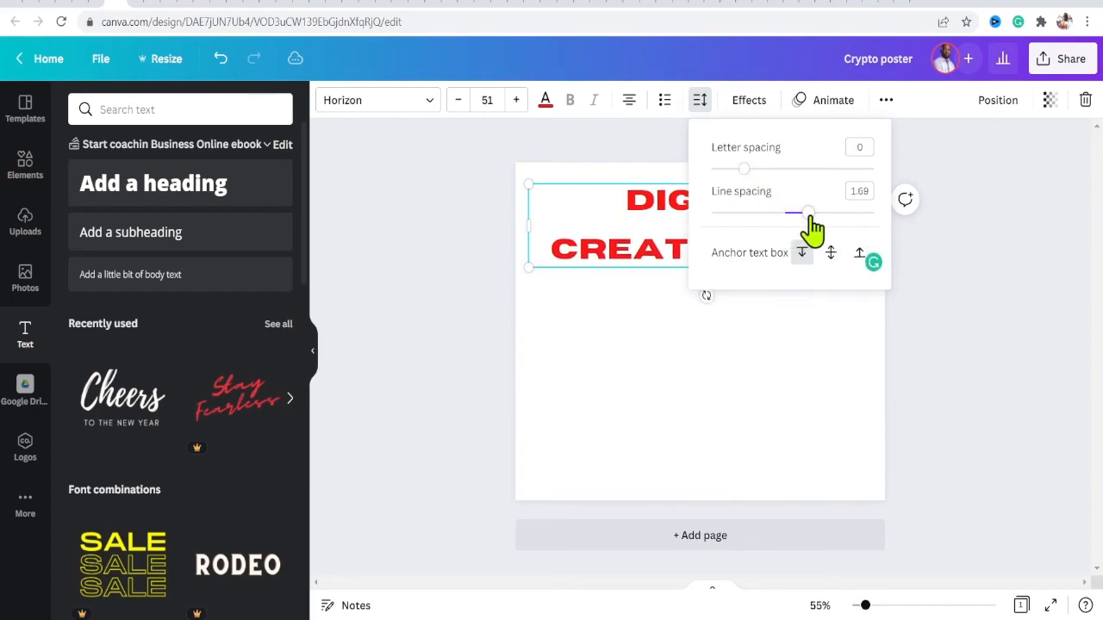
pyautogui.click(716, 220)
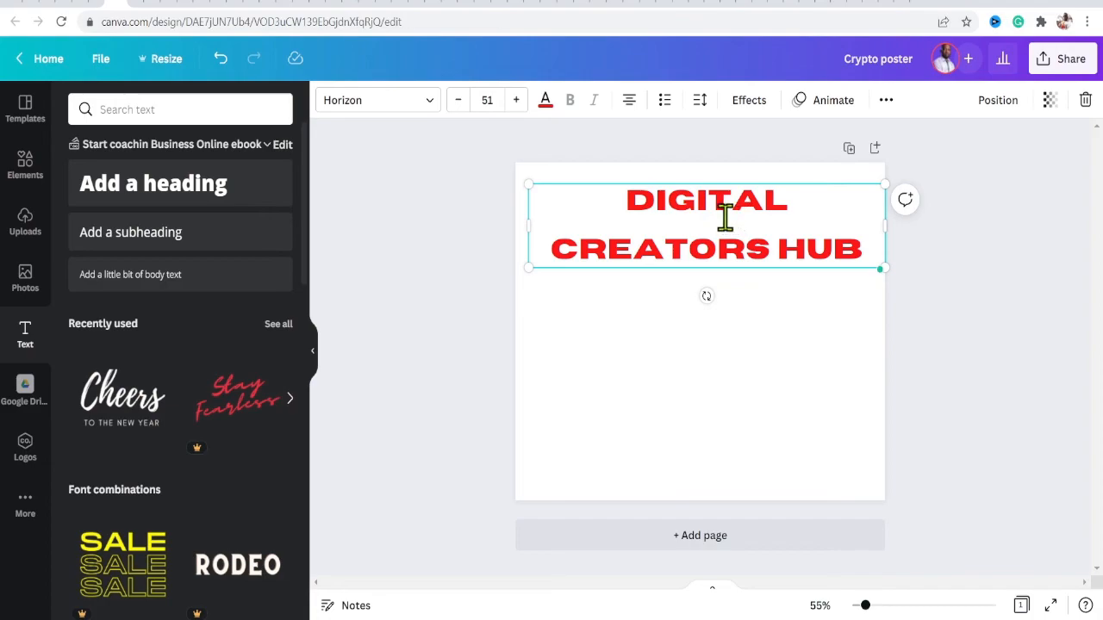
pyautogui.click(700, 102)
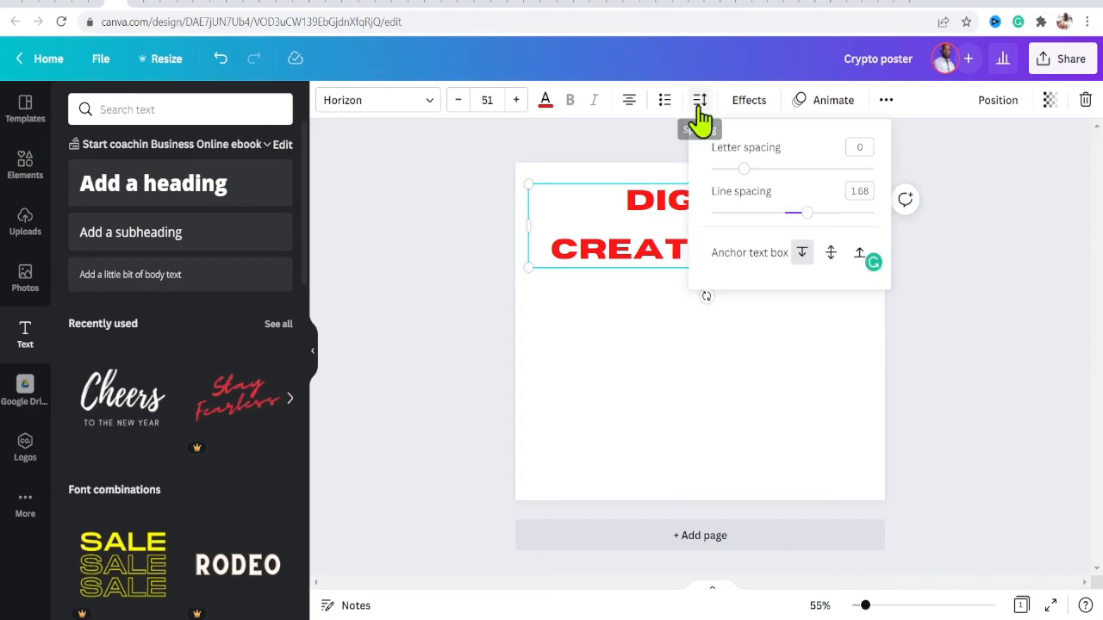
pyautogui.moveTo(782, 217)
pyautogui.mouseDown()
pyautogui.moveTo(867, 217)
pyautogui.moveTo(766, 221)
pyautogui.mouseUp()
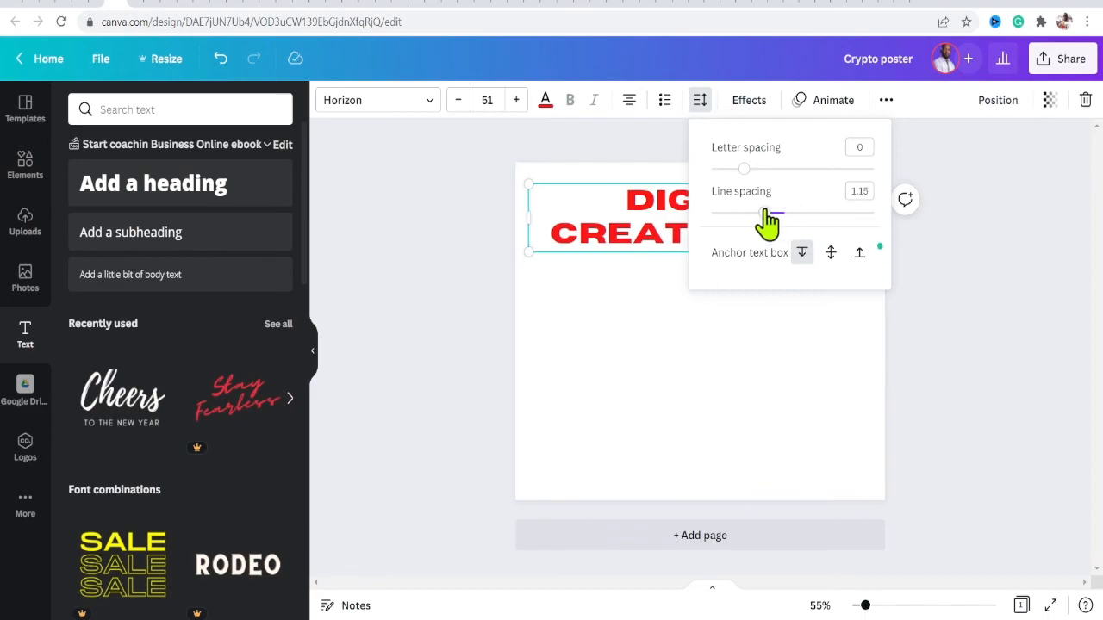
# - Apply the Neon text effect to the heading with intensity 100
pyautogui.click(747, 103)
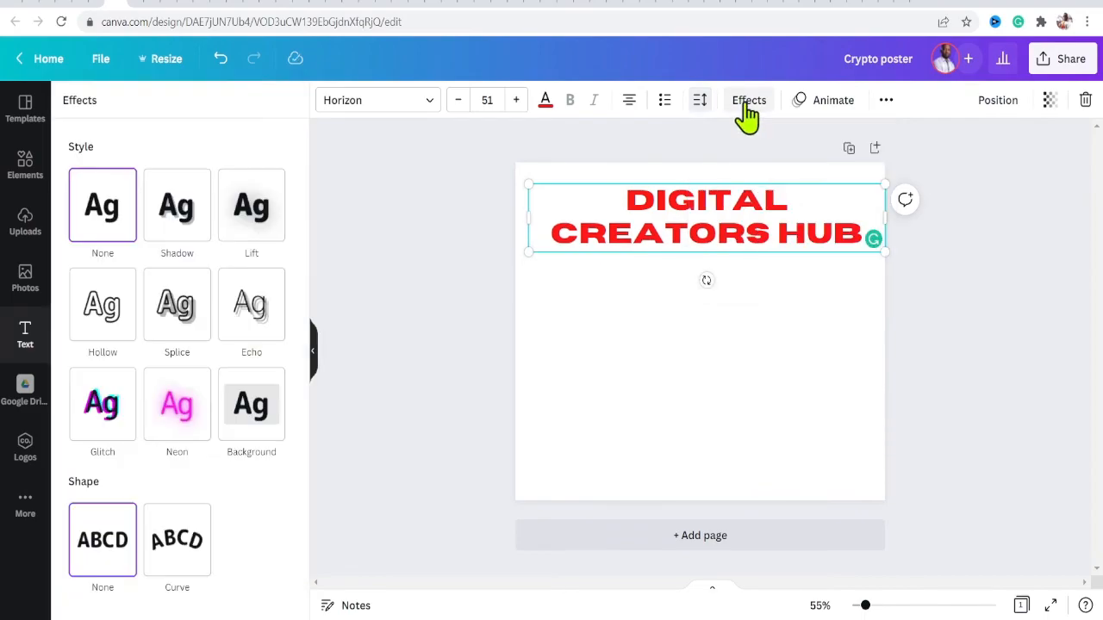
pyautogui.click(183, 223)
pyautogui.click(255, 217)
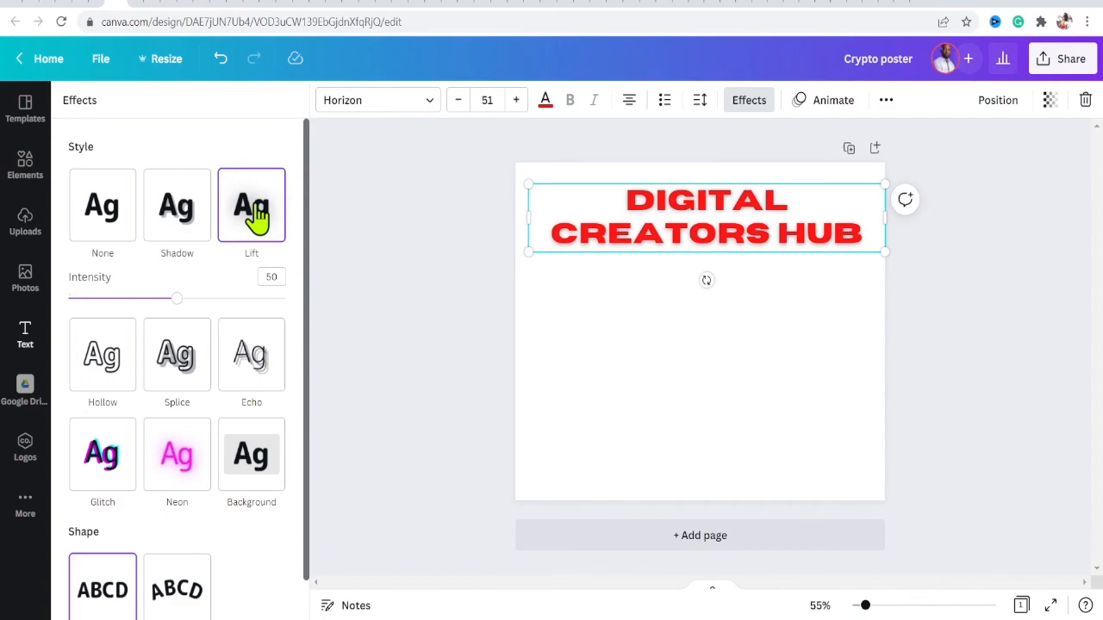
pyautogui.click(97, 366)
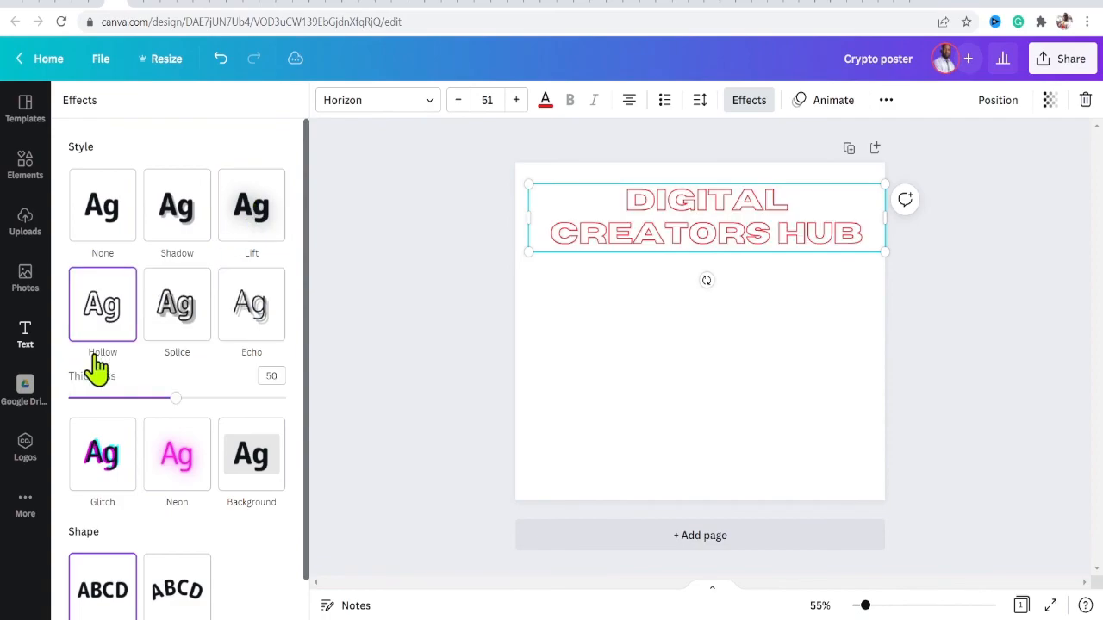
pyautogui.click(177, 321)
pyautogui.click(263, 323)
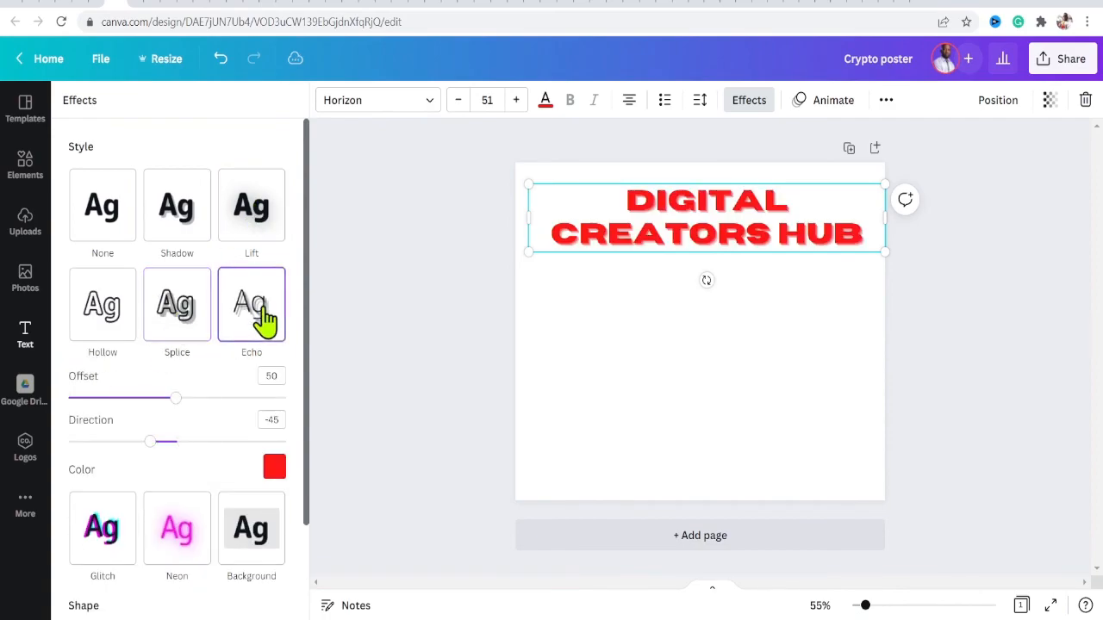
pyautogui.click(181, 530)
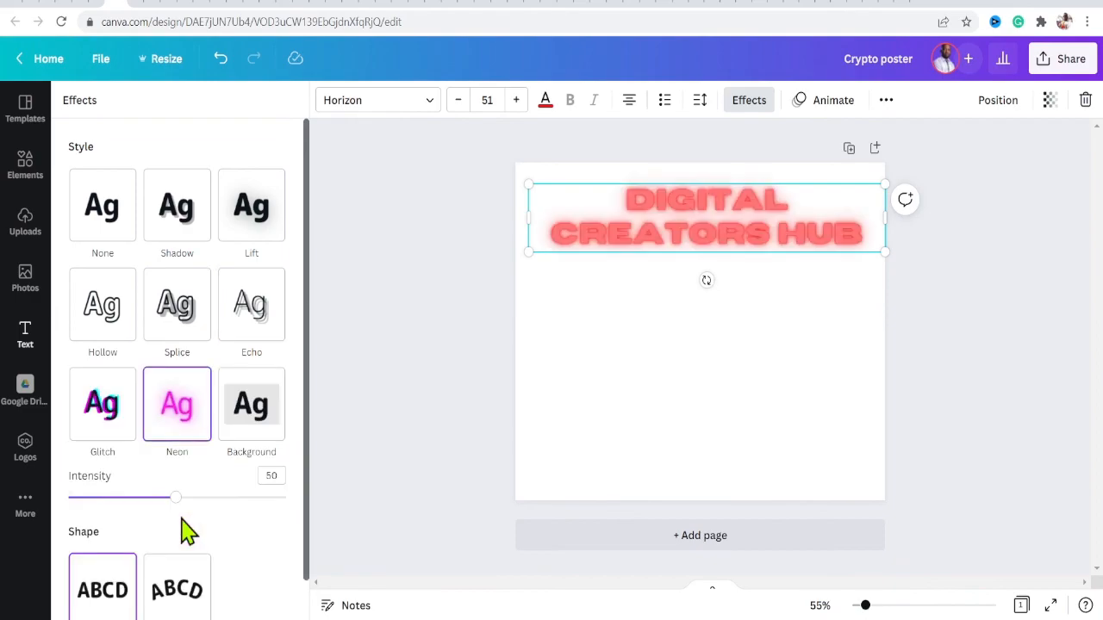
pyautogui.scroll(-1, 86, 327)
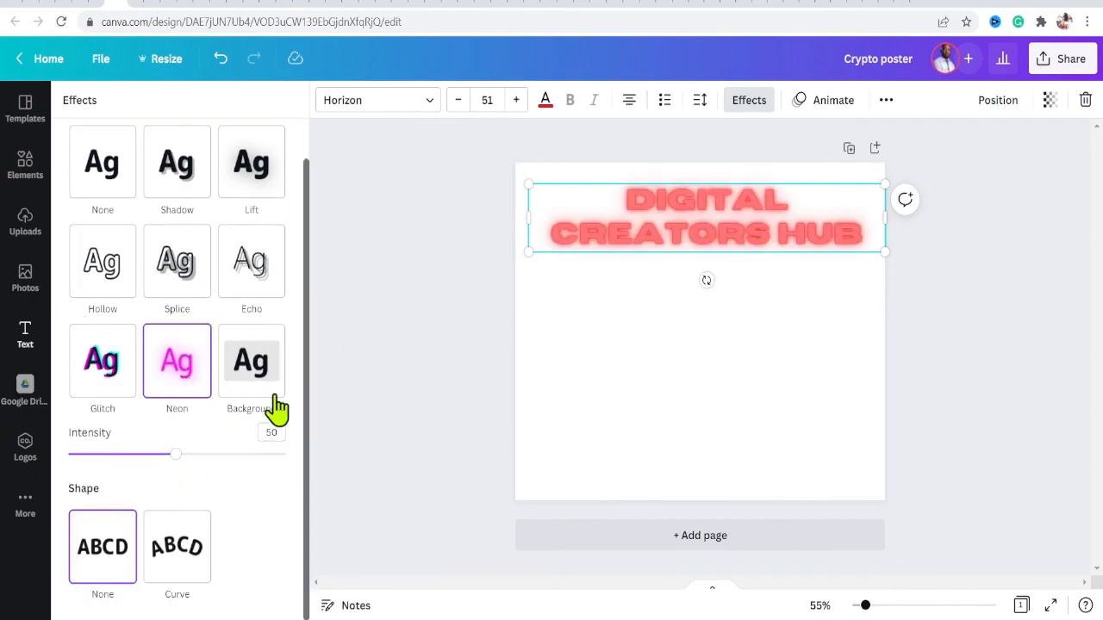
pyautogui.moveTo(175, 455); pyautogui.dragTo(330, 246)
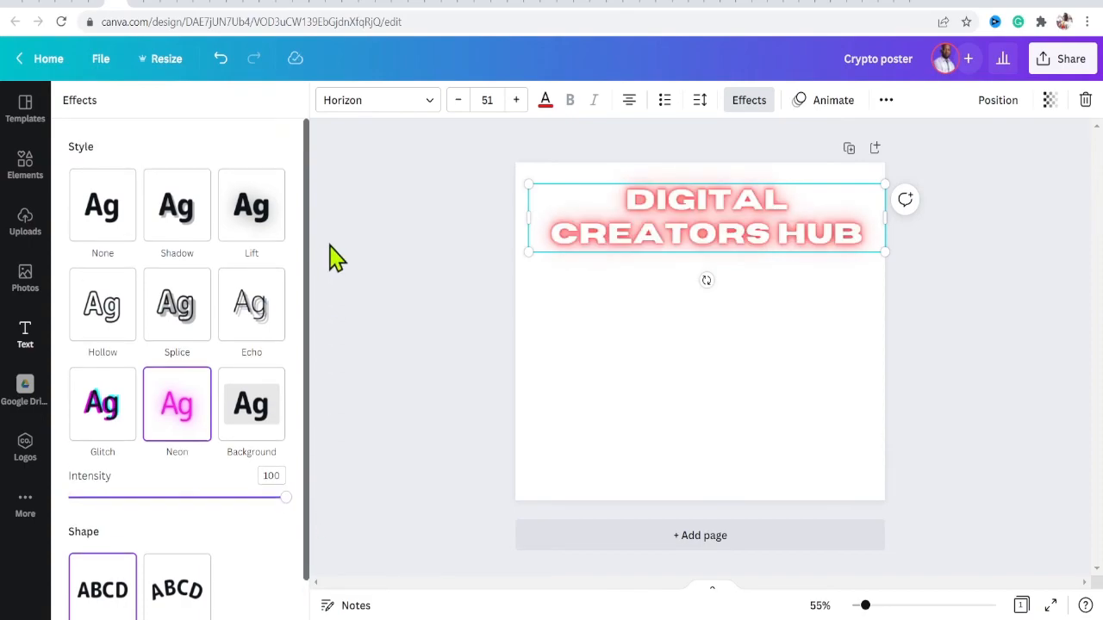
# - Apply the Typewriter text animation to the heading
pyautogui.click(834, 102)
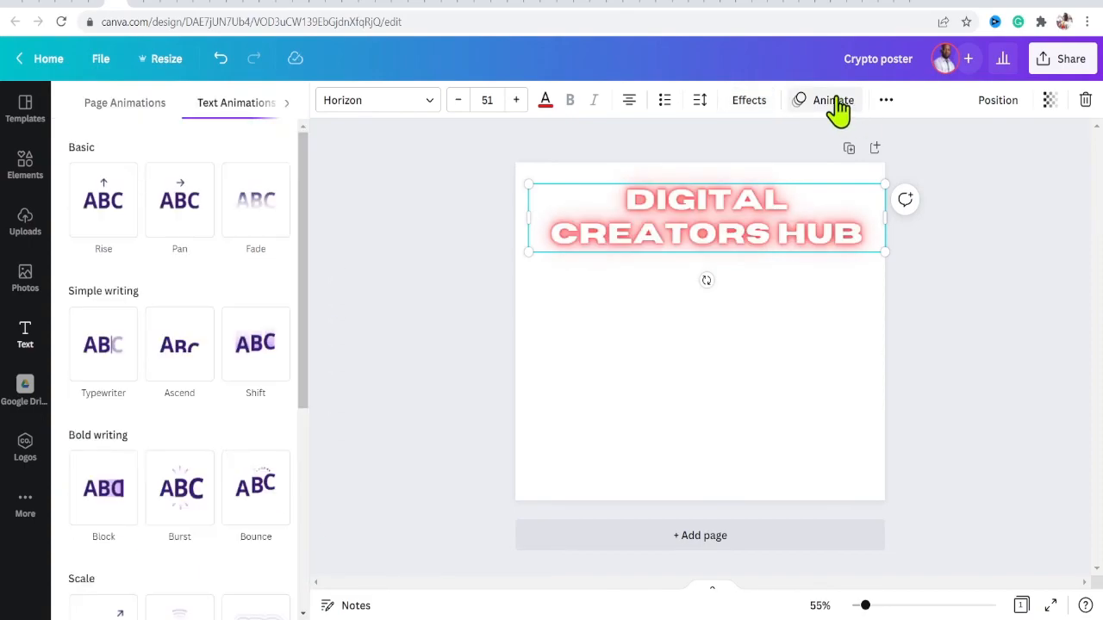
pyautogui.click(814, 112)
pyautogui.click(814, 112)
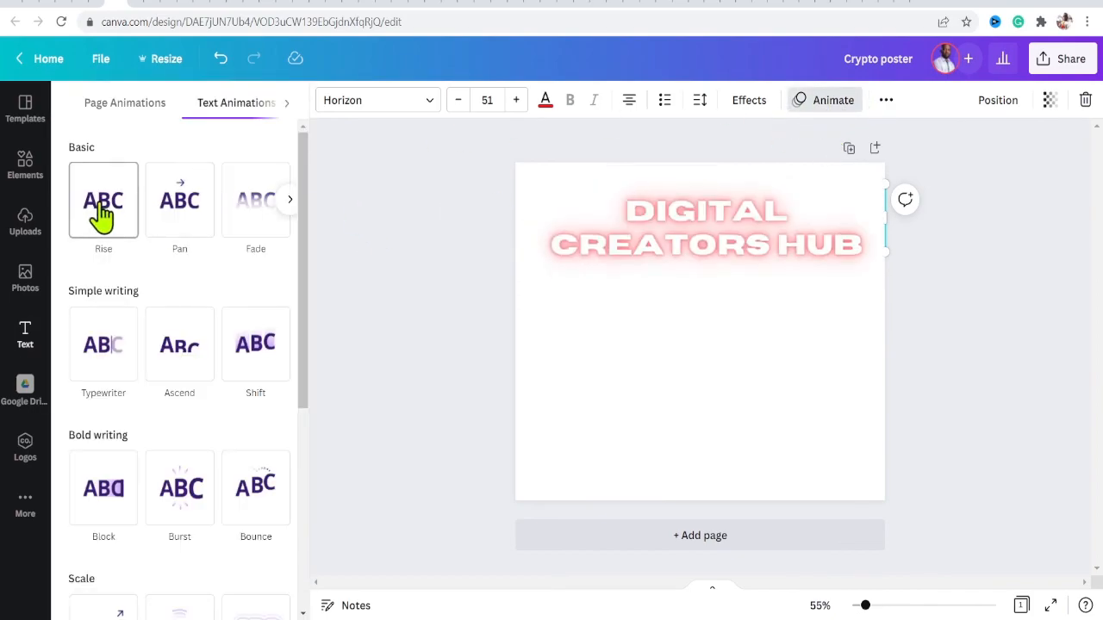
pyautogui.click(105, 340)
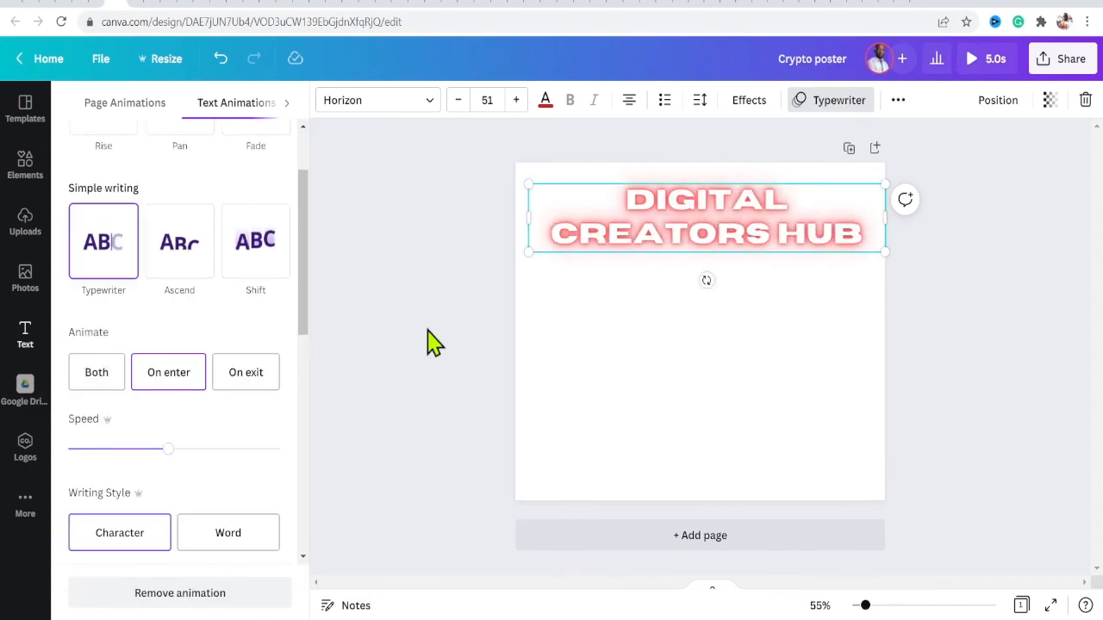
pyautogui.click(176, 249)
pyautogui.scroll(-1, 177, 248)
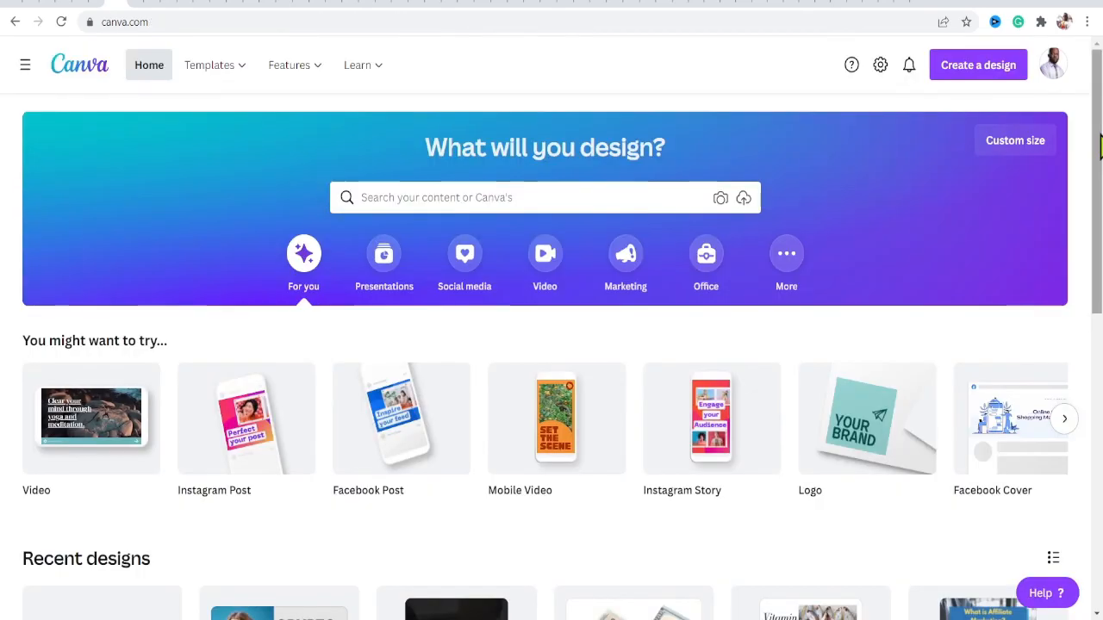
pyautogui.scroll(-1, 551, 344)
pyautogui.scroll(1, 551, 345)
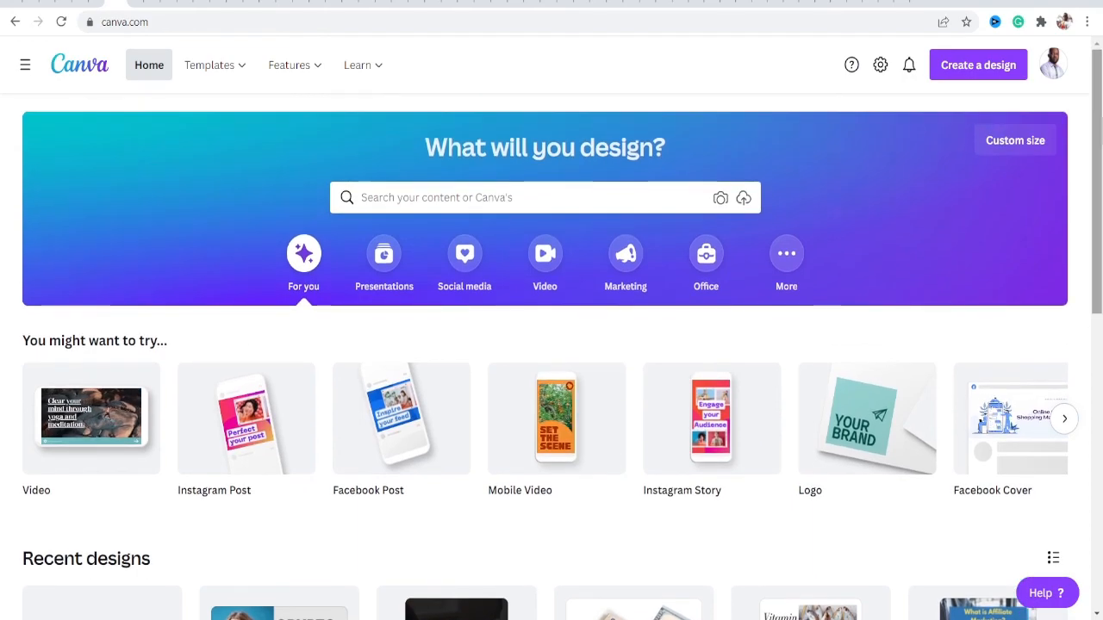
pyautogui.moveTo(386, 73)
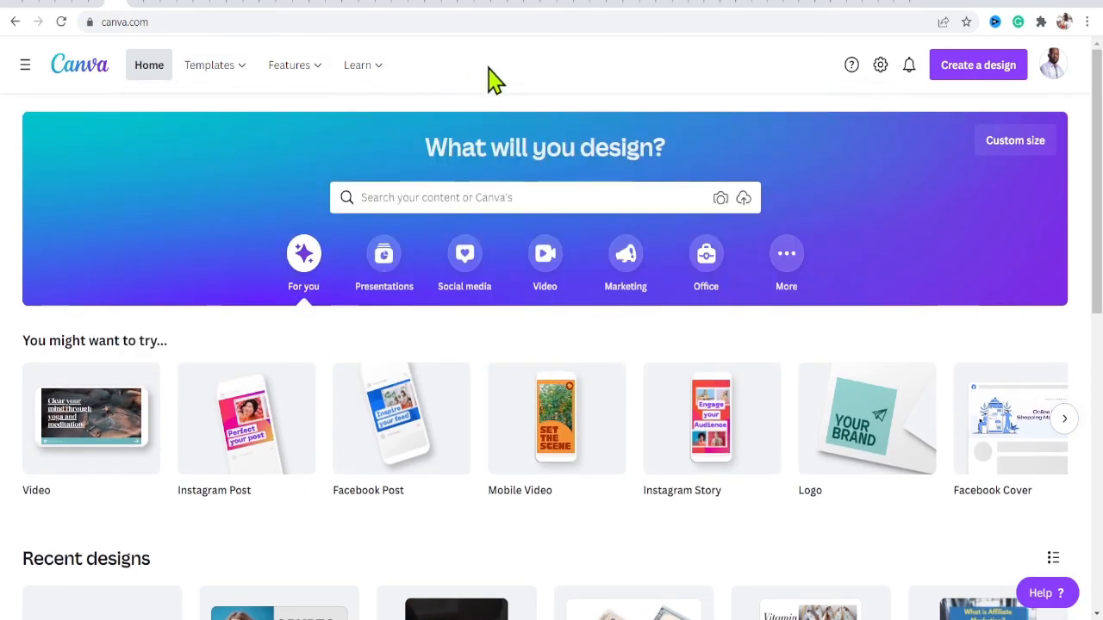